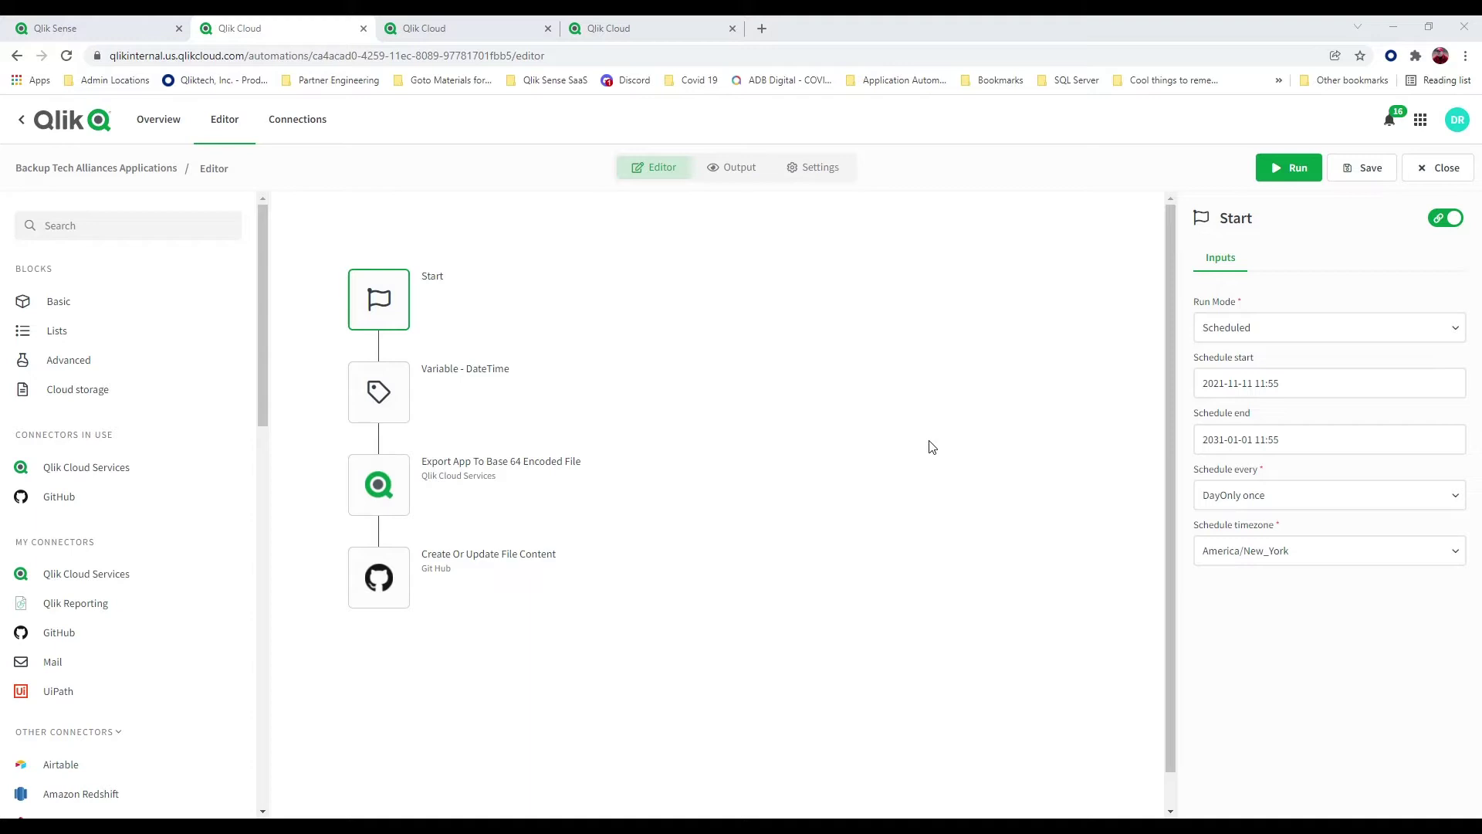
Step: Inspect the inputs of the Export App To Base 64 Encoded File and Create Or Update File Content blocks, including the Branch source options
click(400, 502)
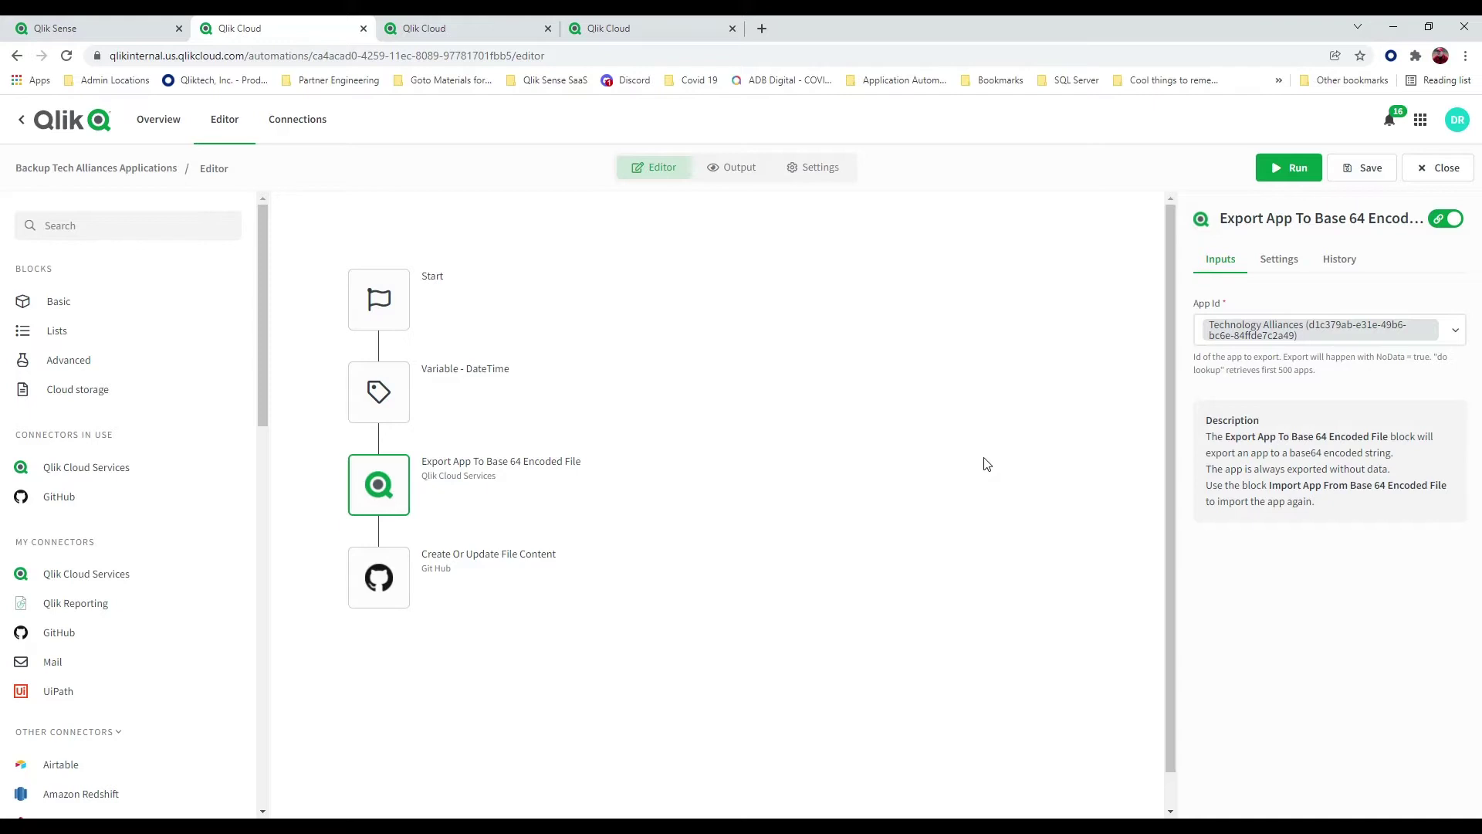
click(367, 587)
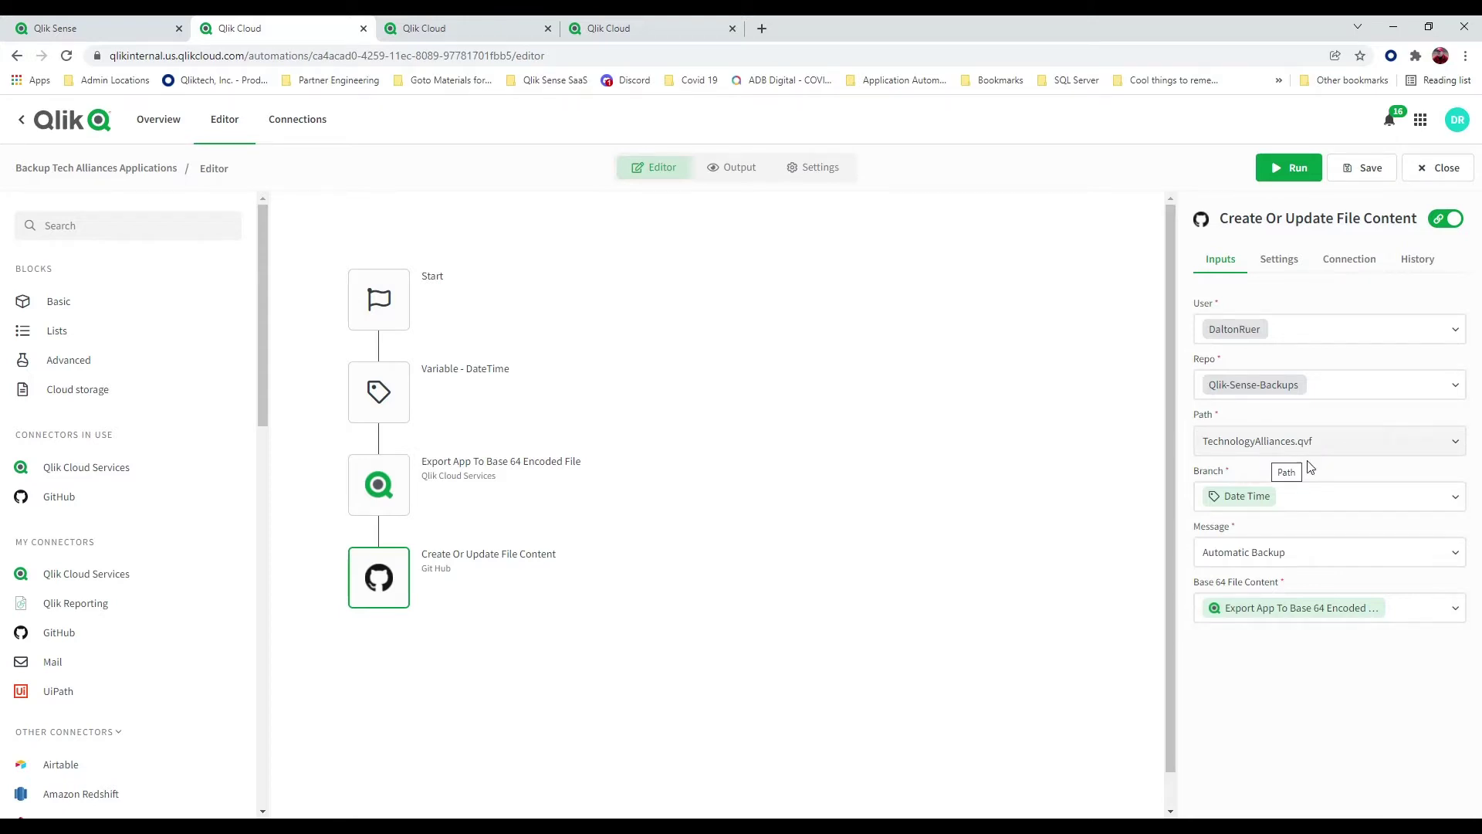
click(1302, 504)
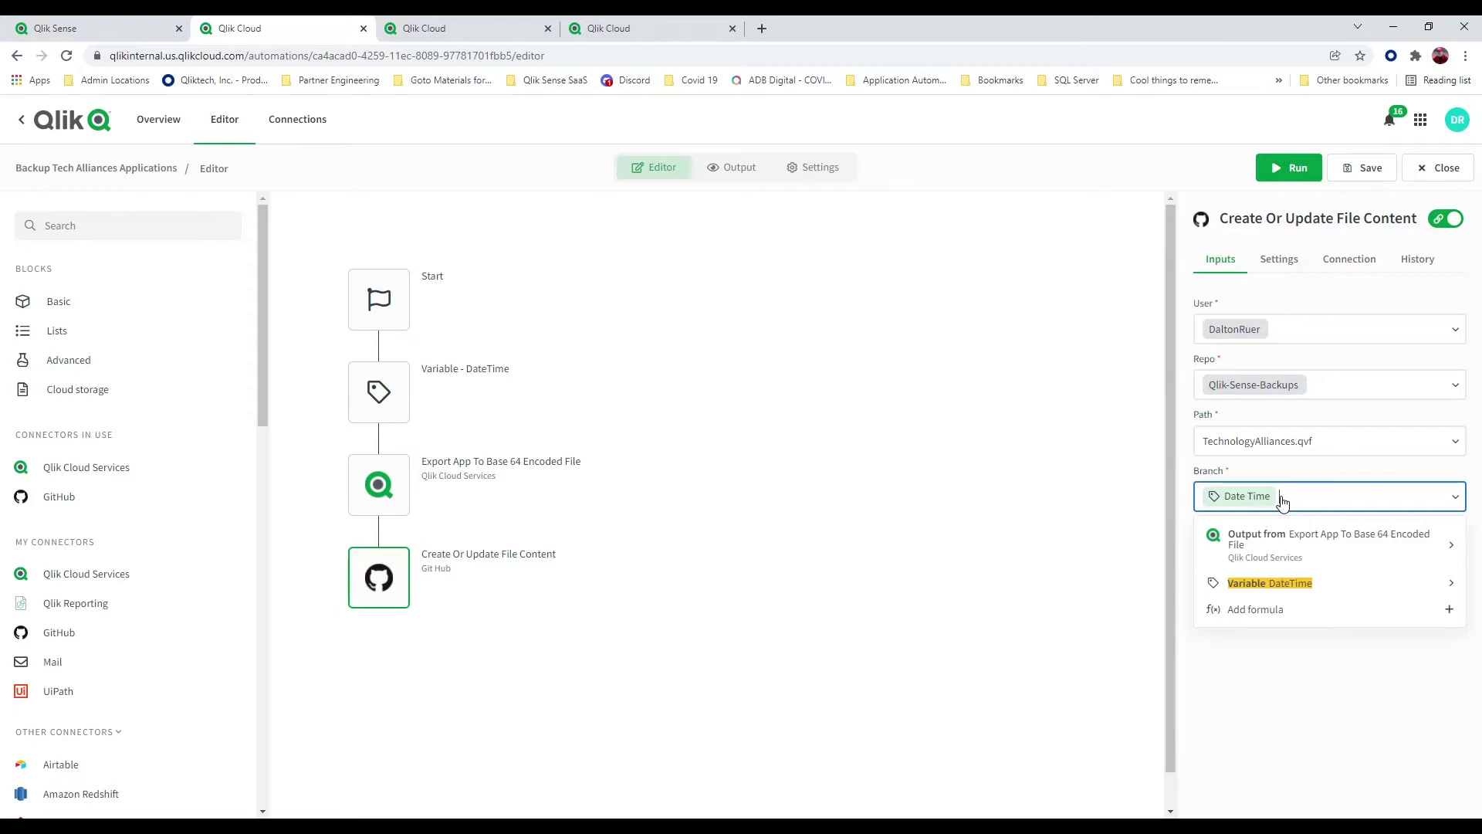
click(1288, 472)
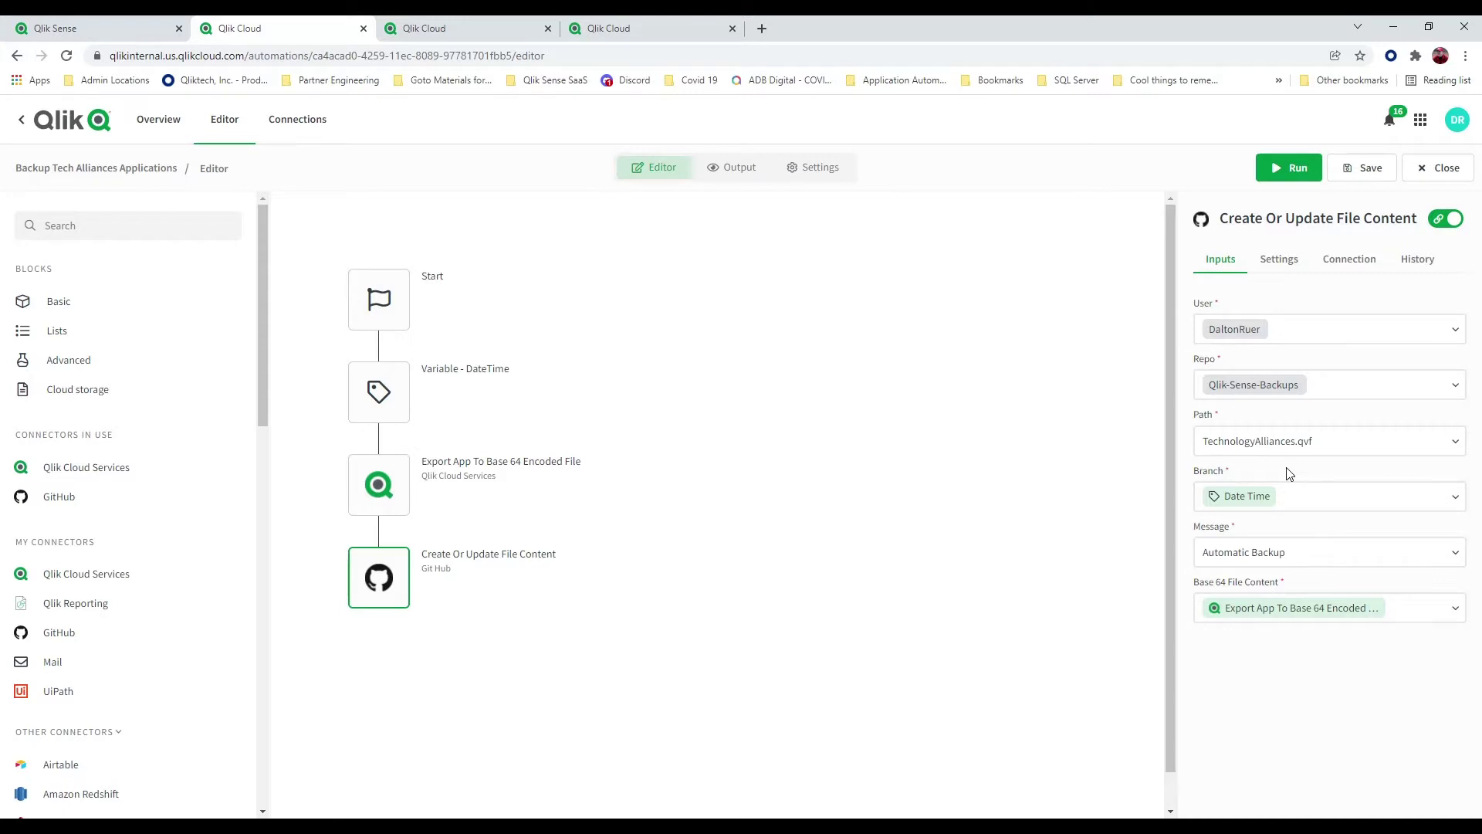
Step: Examine the Date formula in the DateTime variable block and its format character reference, leaving the formula unedited
click(382, 394)
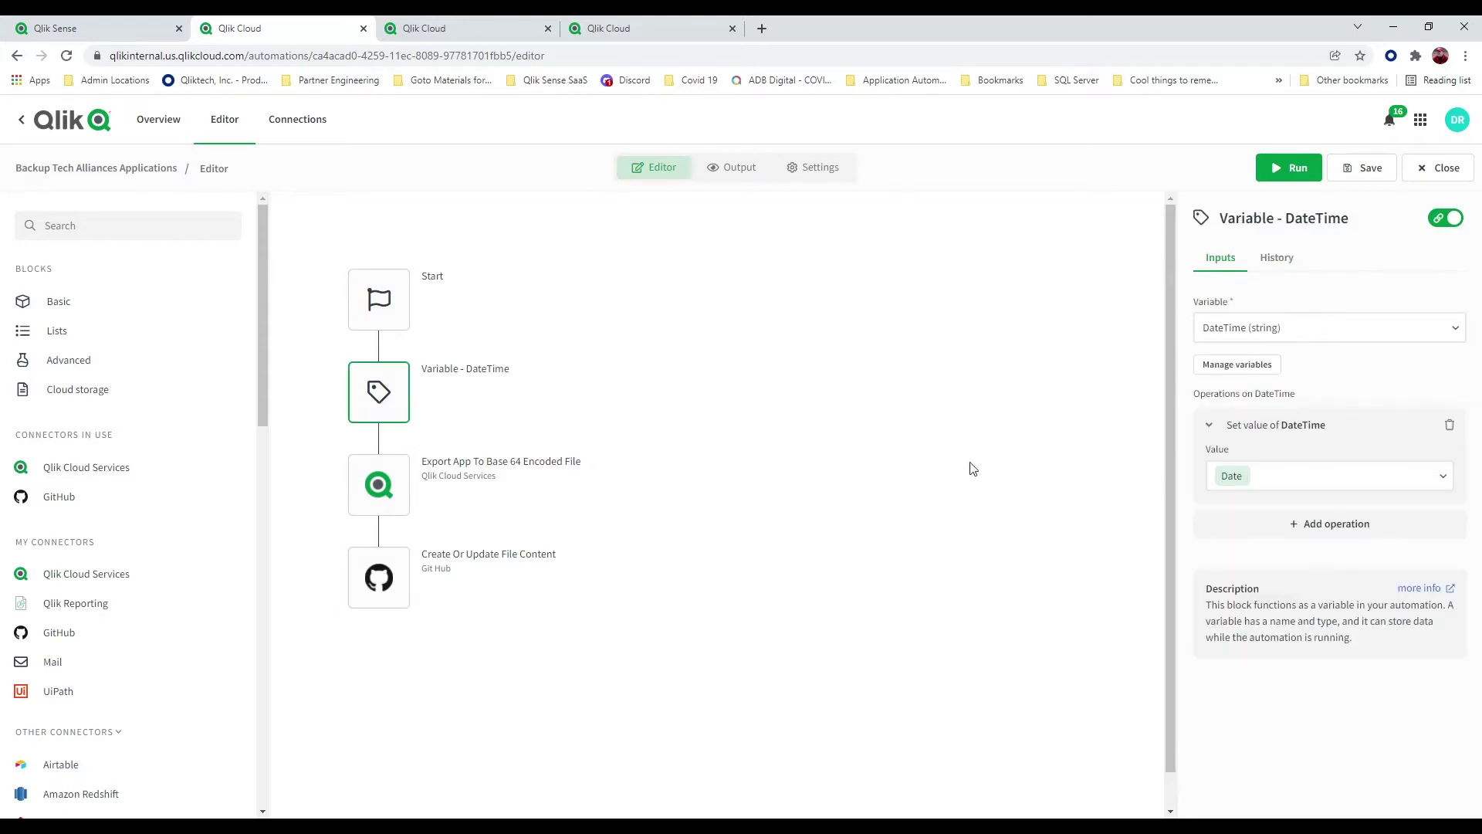
click(1234, 478)
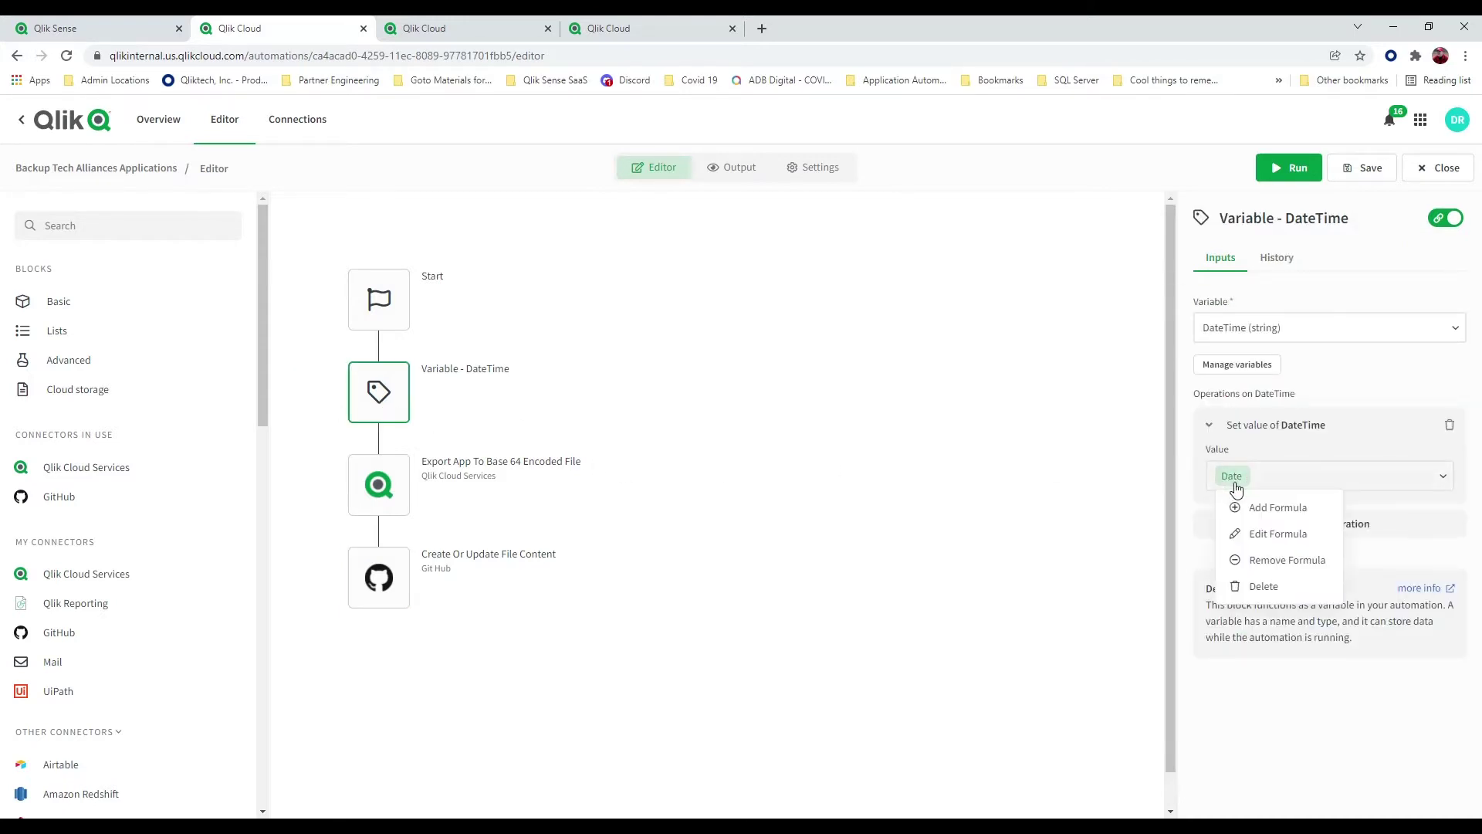
click(1260, 535)
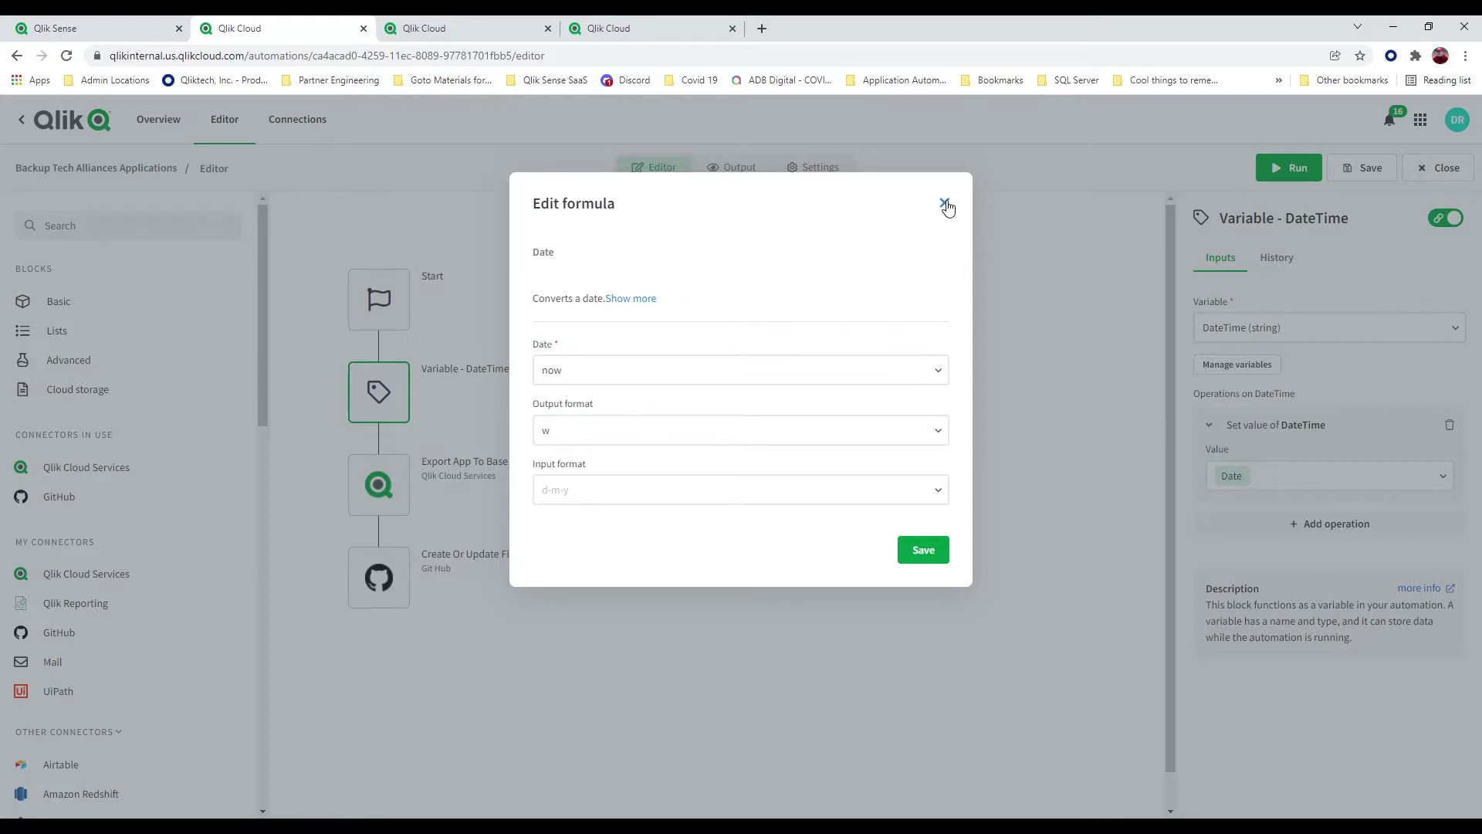
click(633, 300)
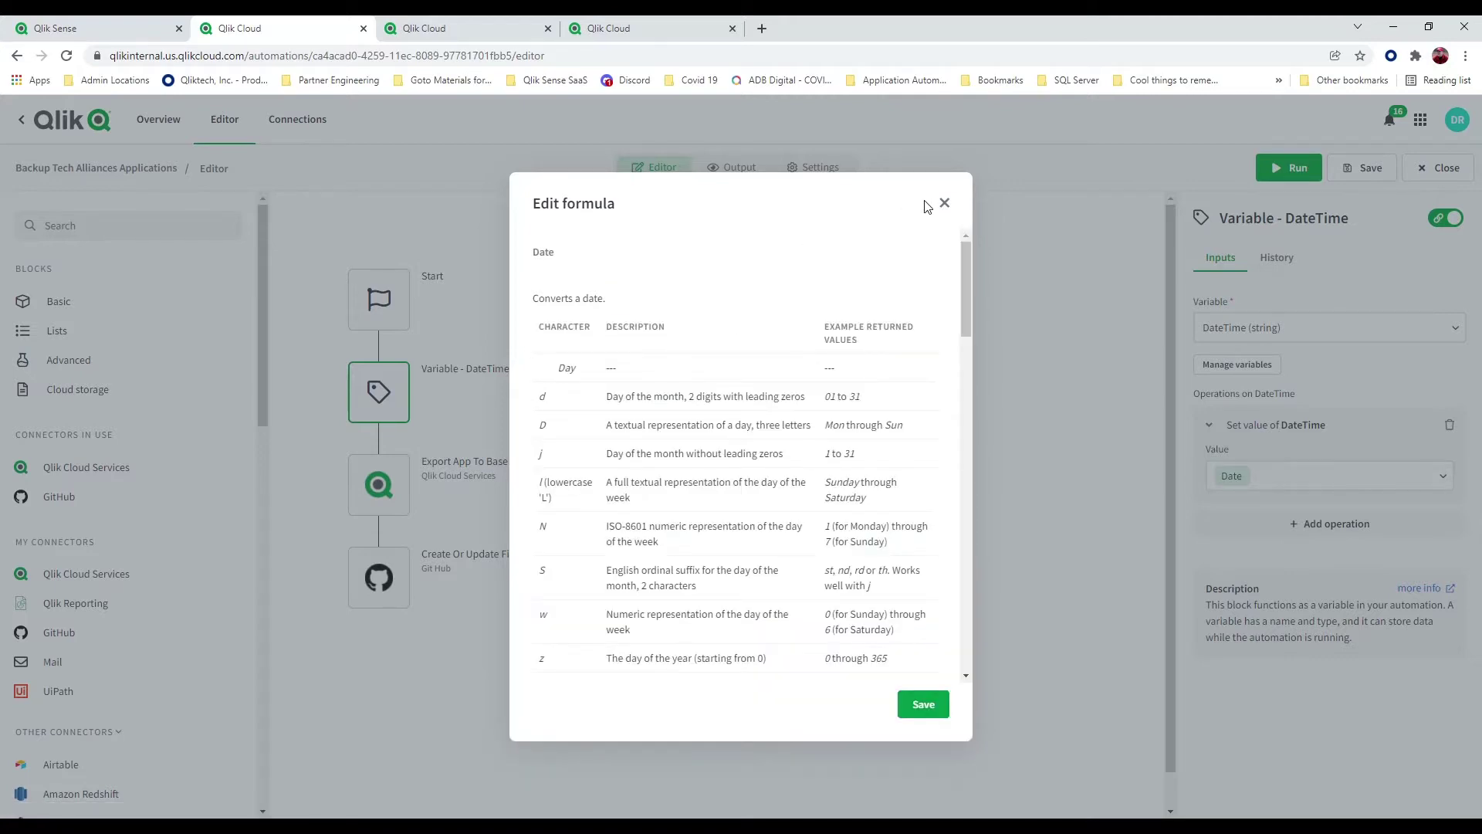
click(946, 203)
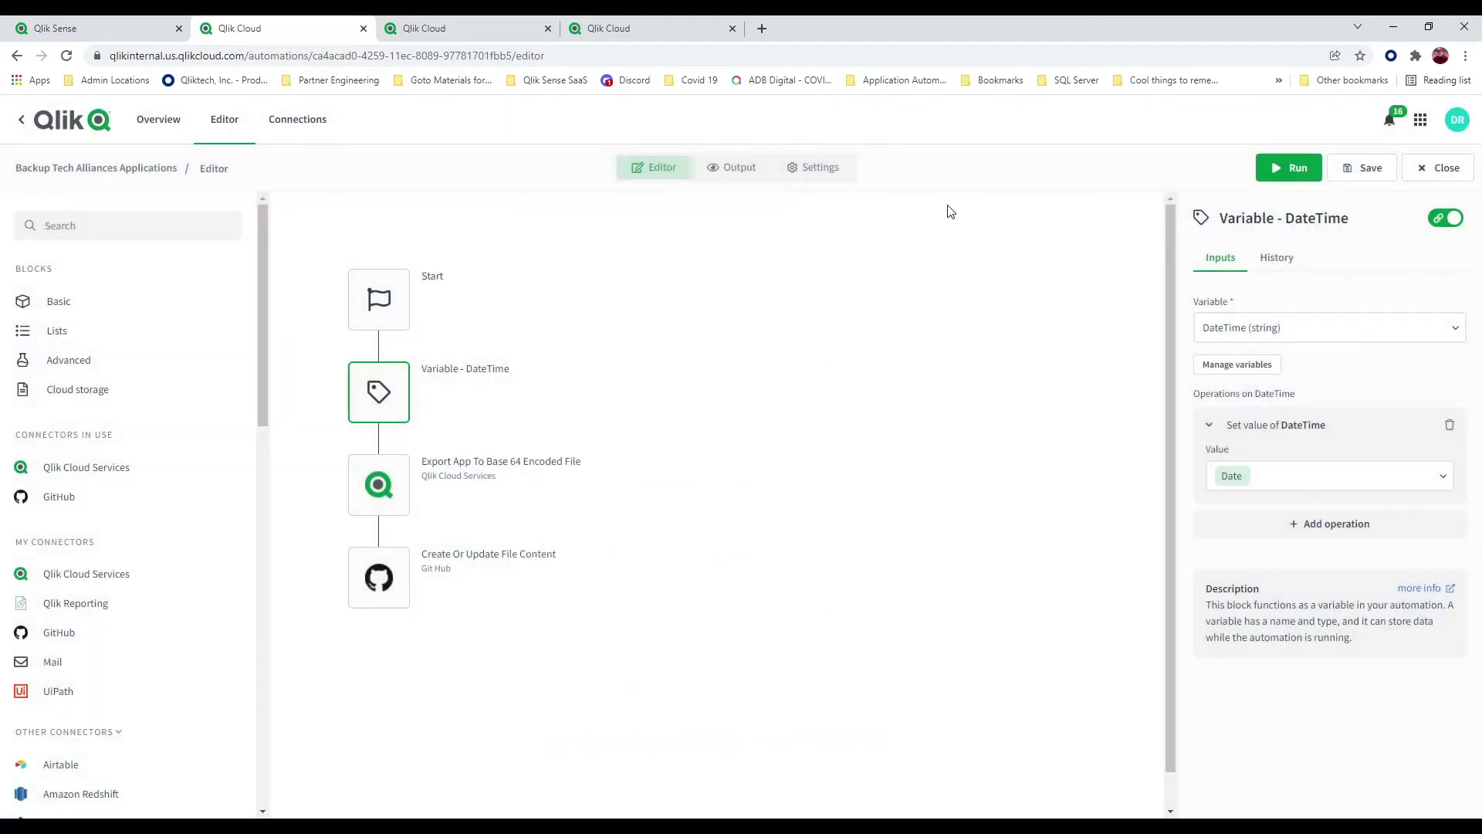
Step: Recheck the export and GitHub file blocks' inputs and run the Backup Tech Alliances Applications automation
mouse_move(386, 422)
click(378, 486)
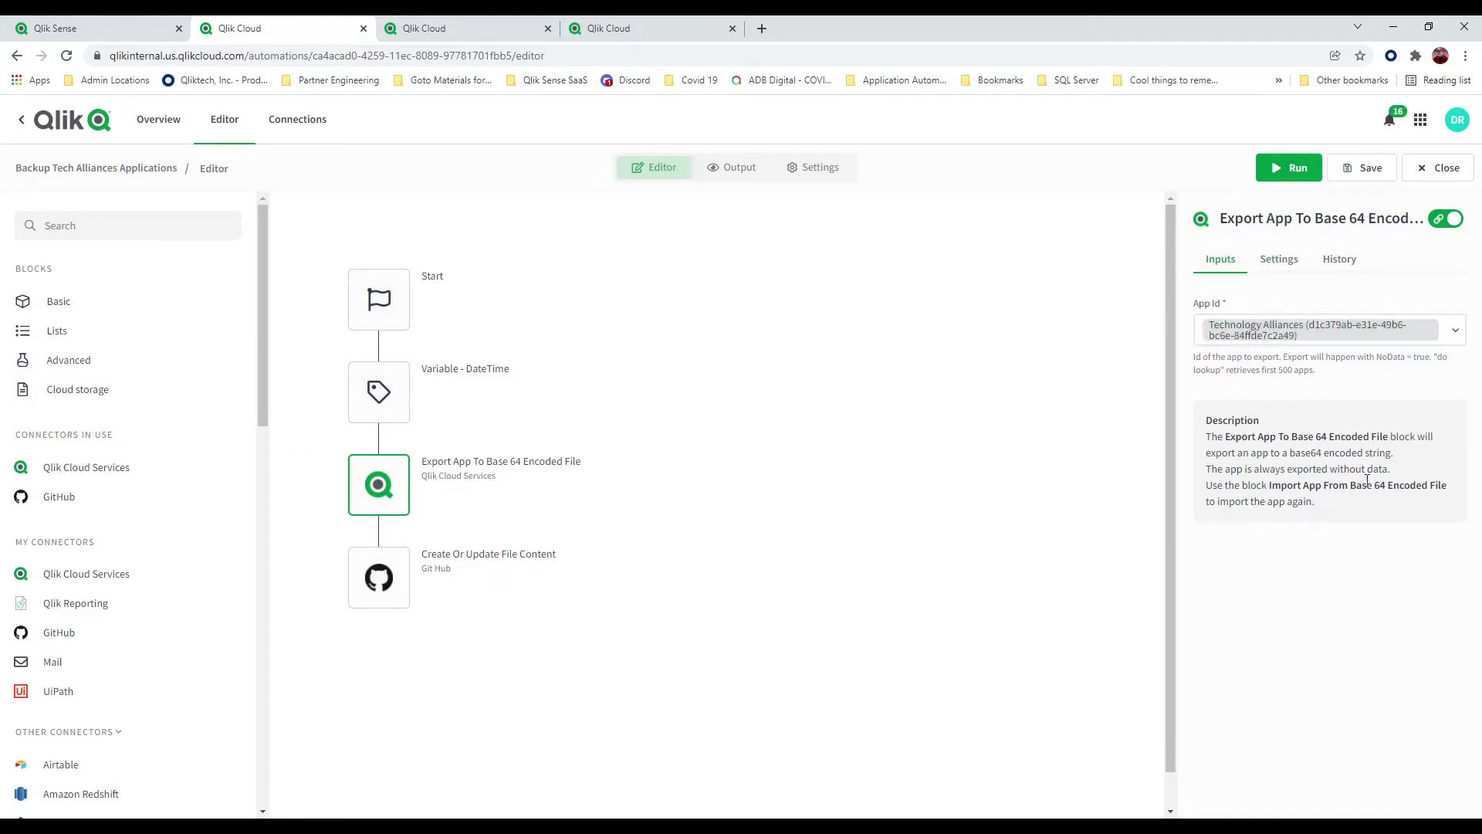
click(397, 586)
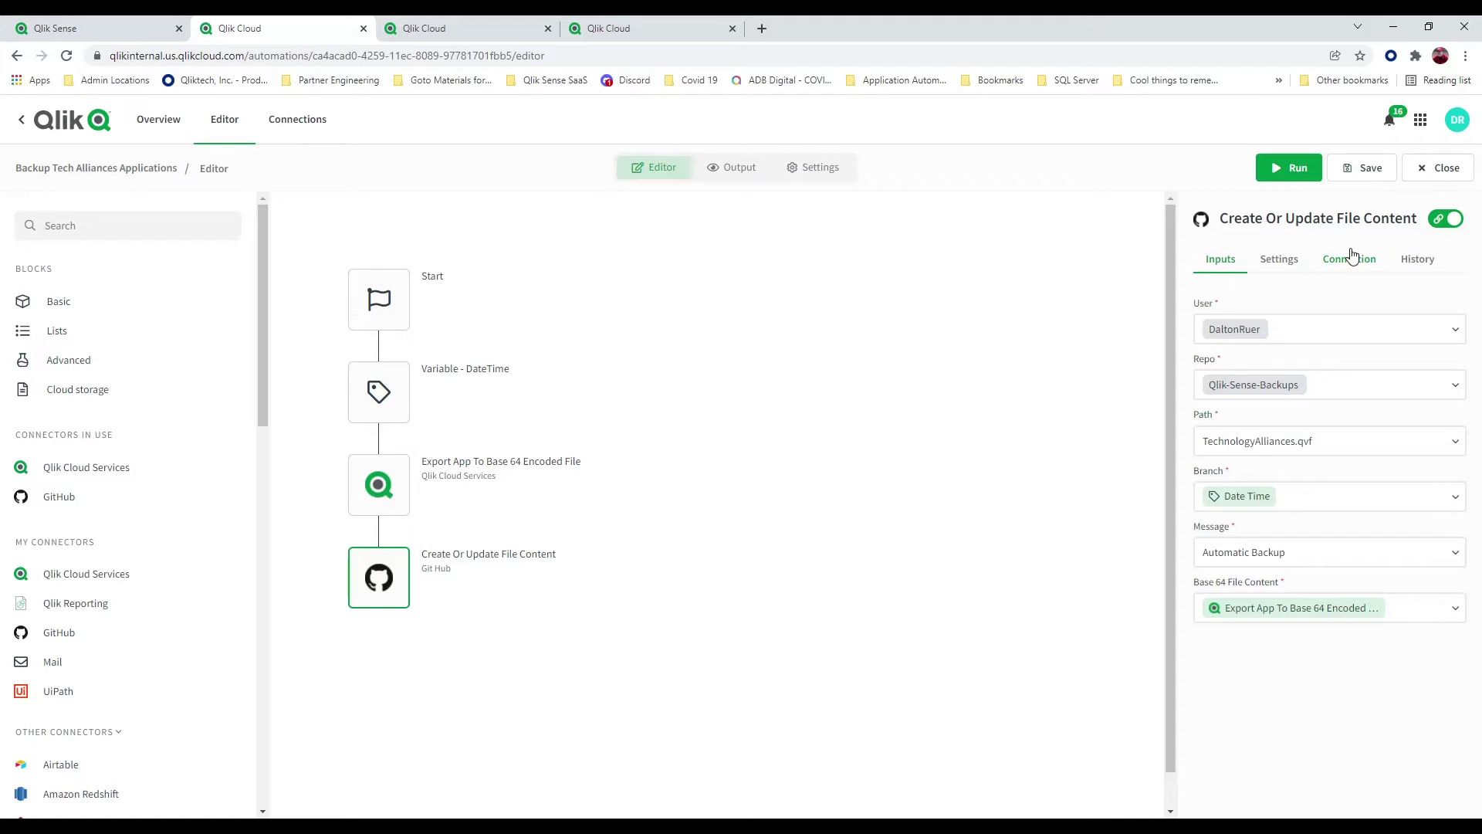
click(1297, 173)
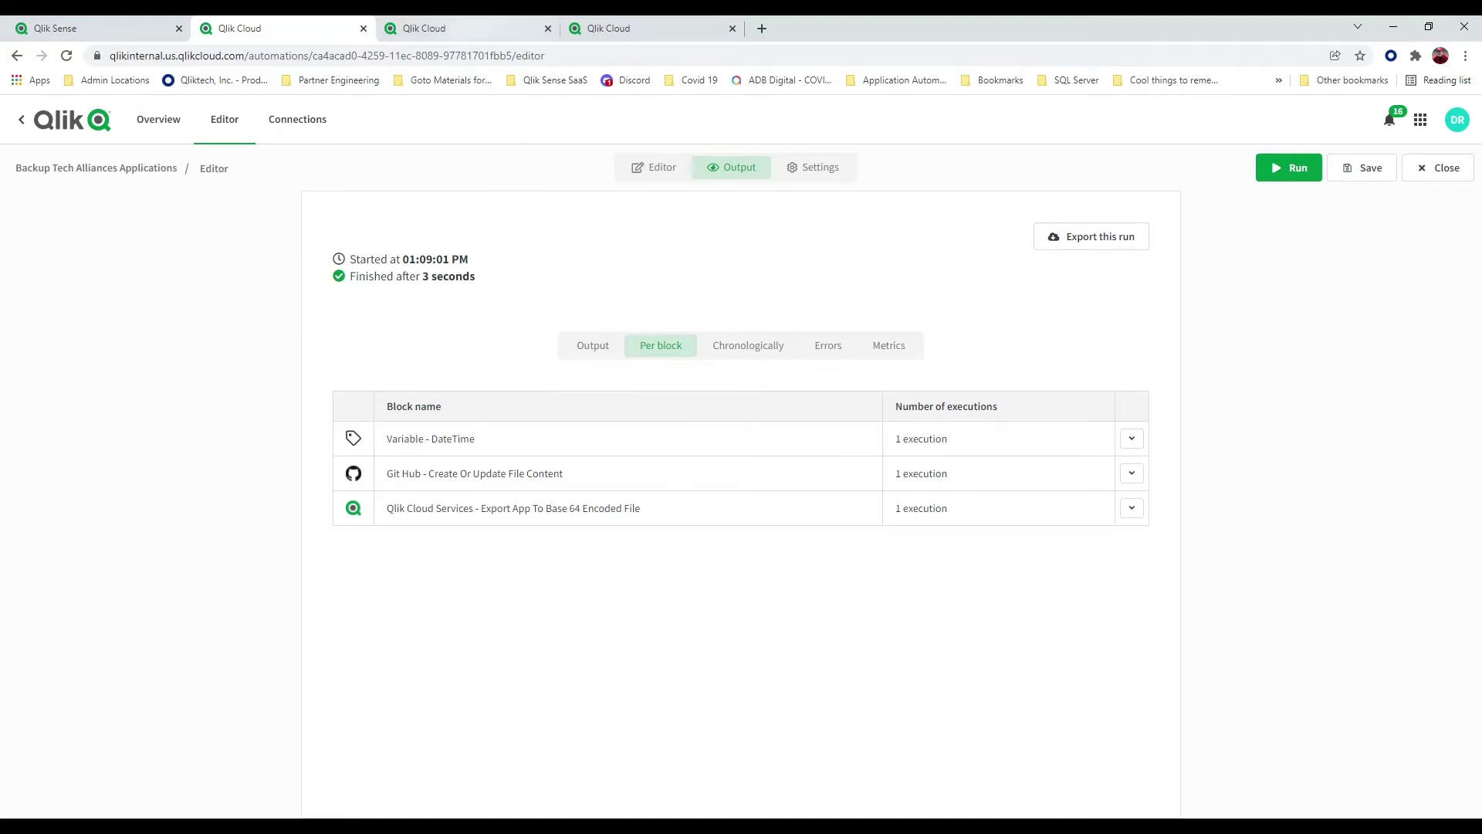
Step: In the Backup all spaces but error automation, inspect the List Spaces settings and the item id mapped to List Apps' Space Id
click(471, 28)
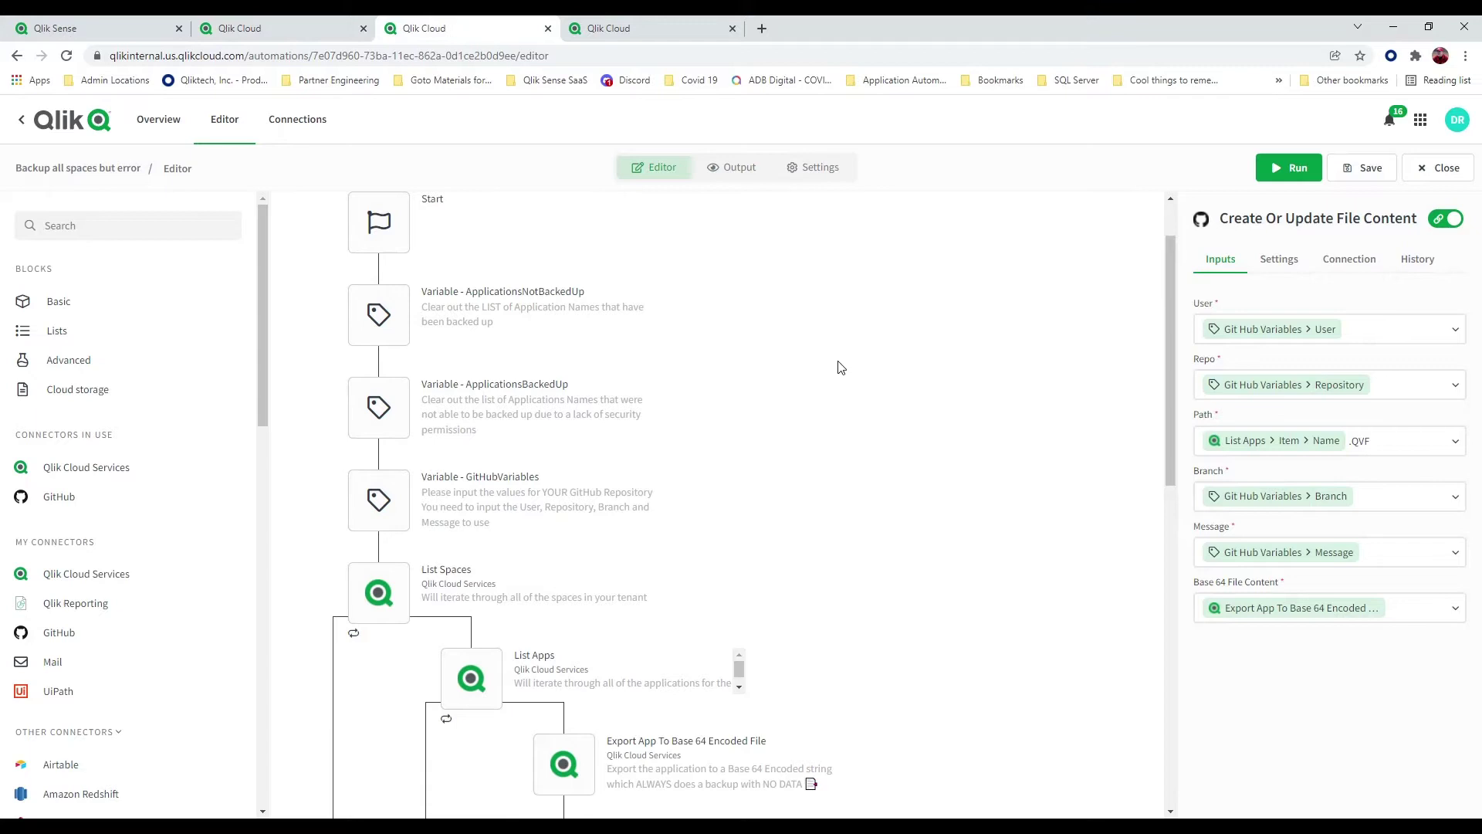
scroll(840, 367, up, 1)
scroll(840, 367, down, 1)
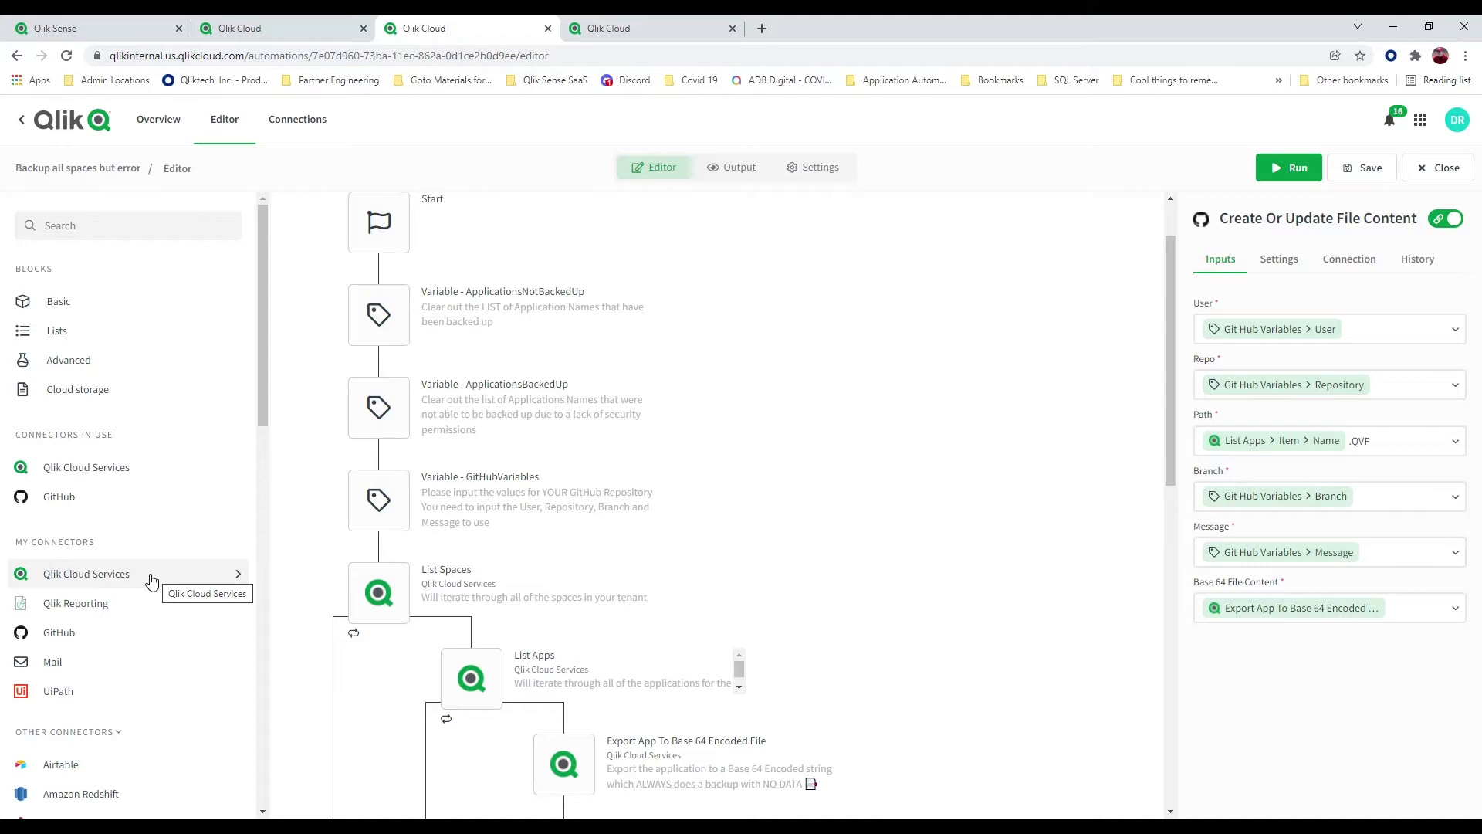
click(375, 590)
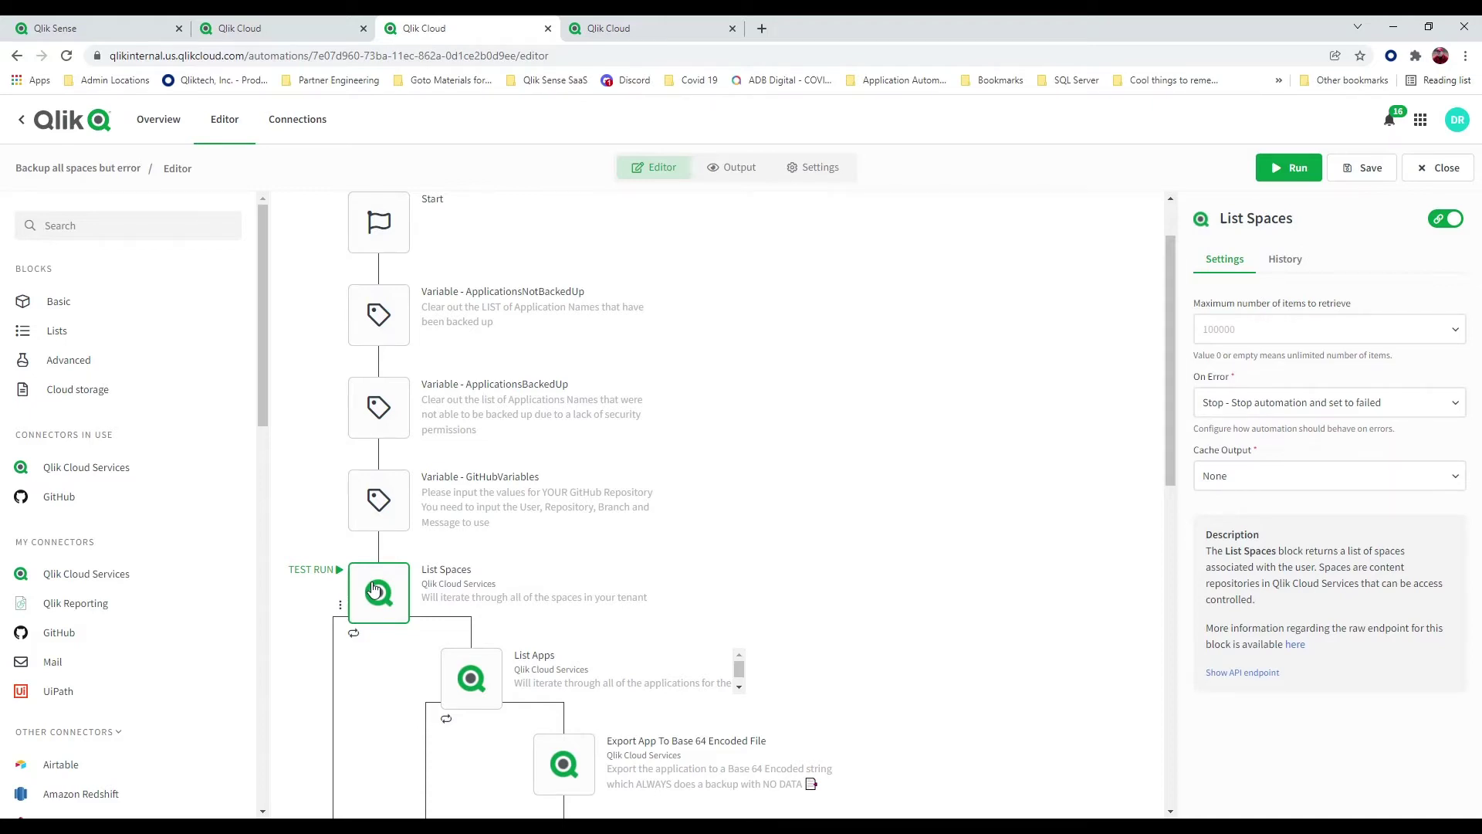
click(468, 693)
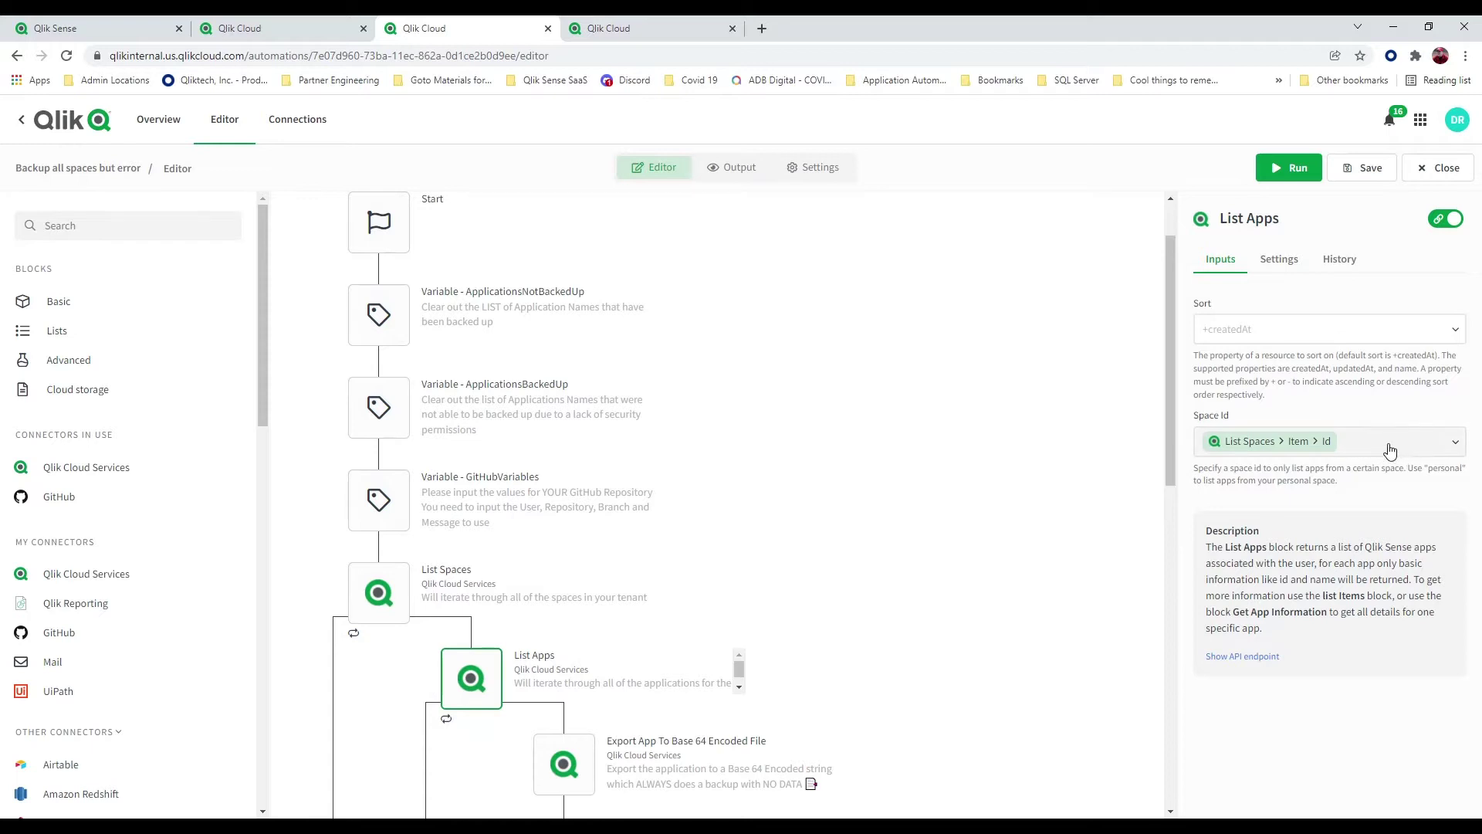
click(1457, 446)
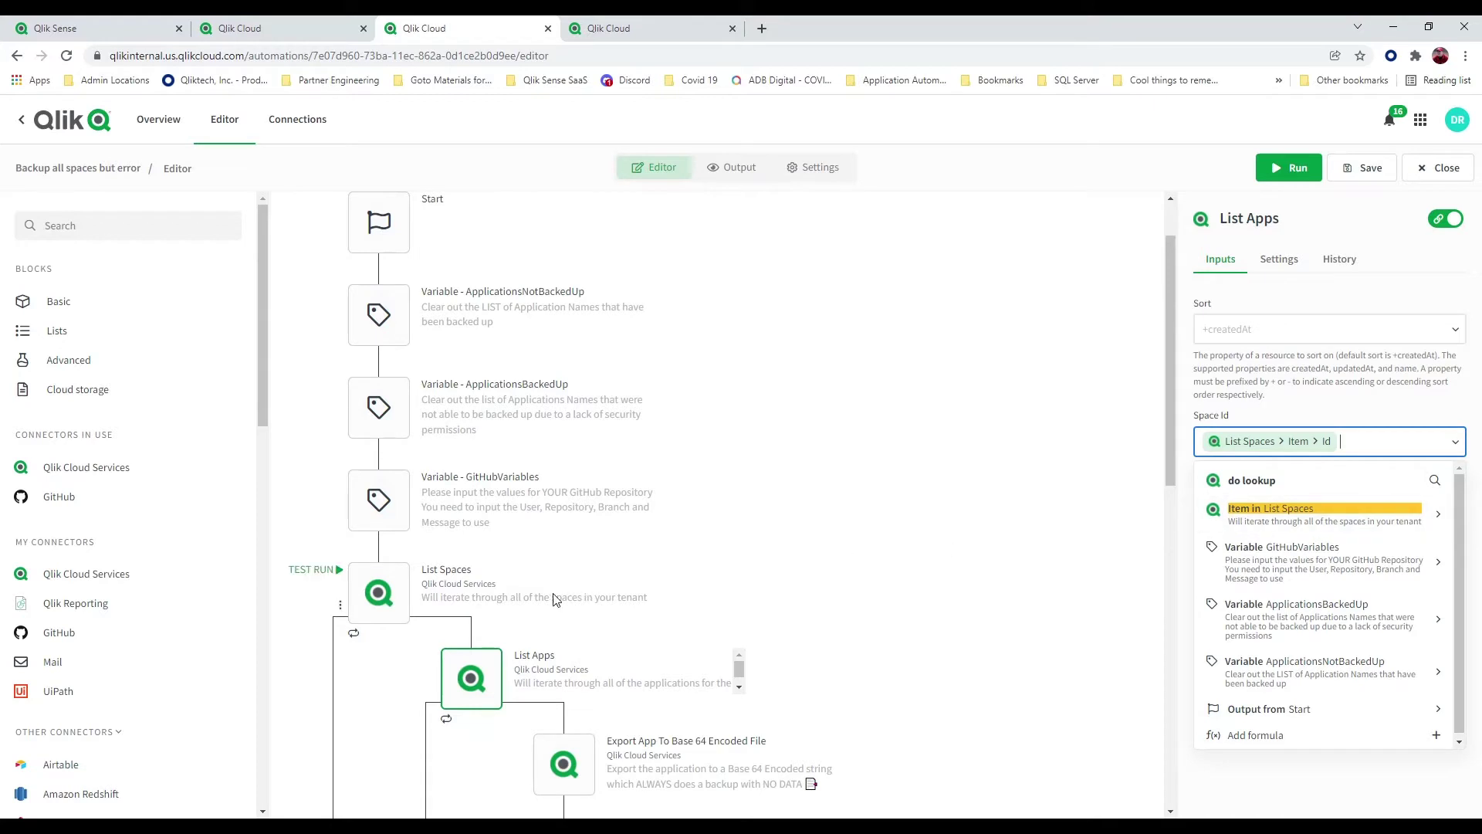
click(1439, 515)
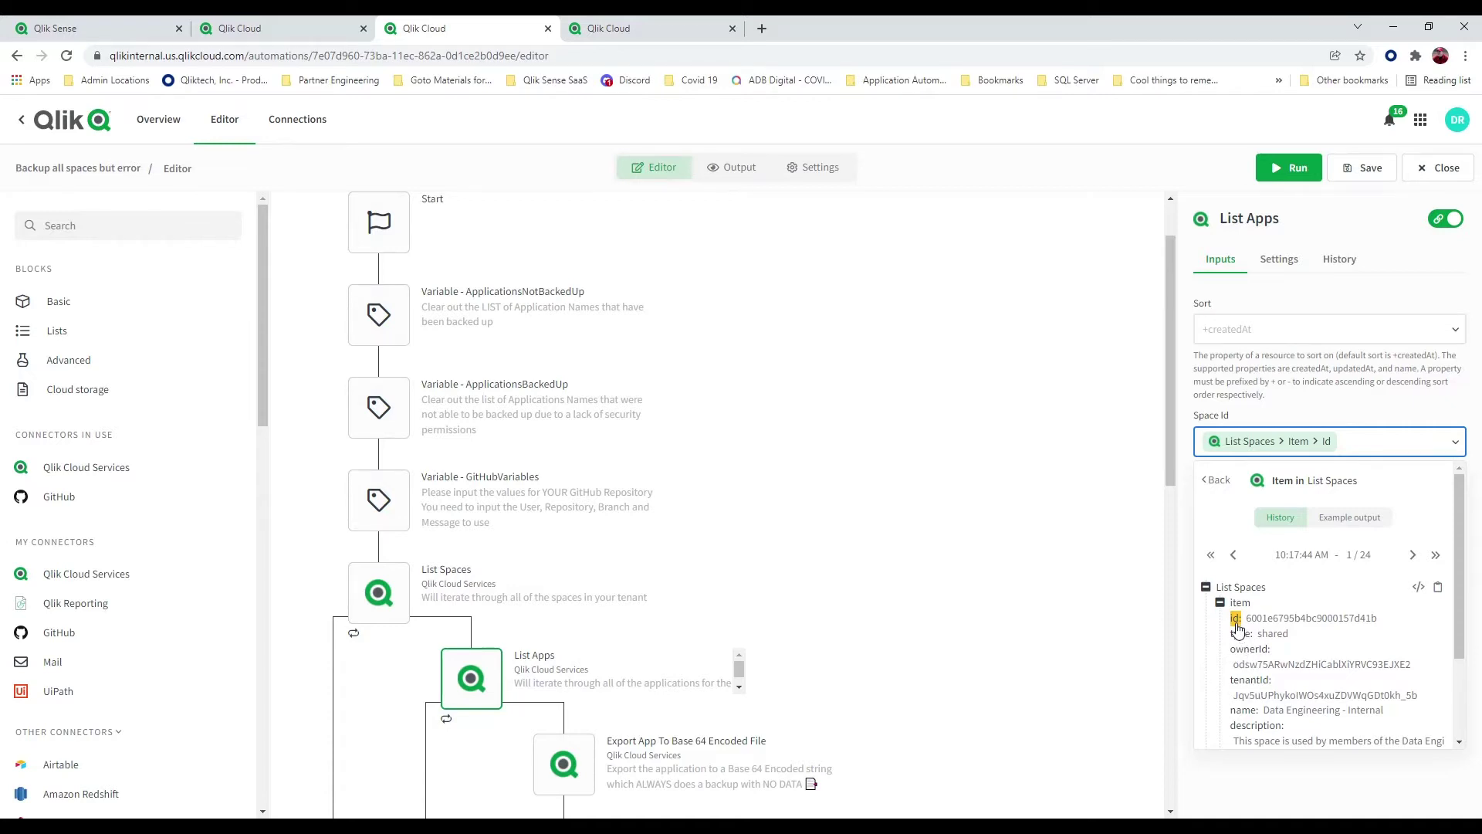
click(983, 471)
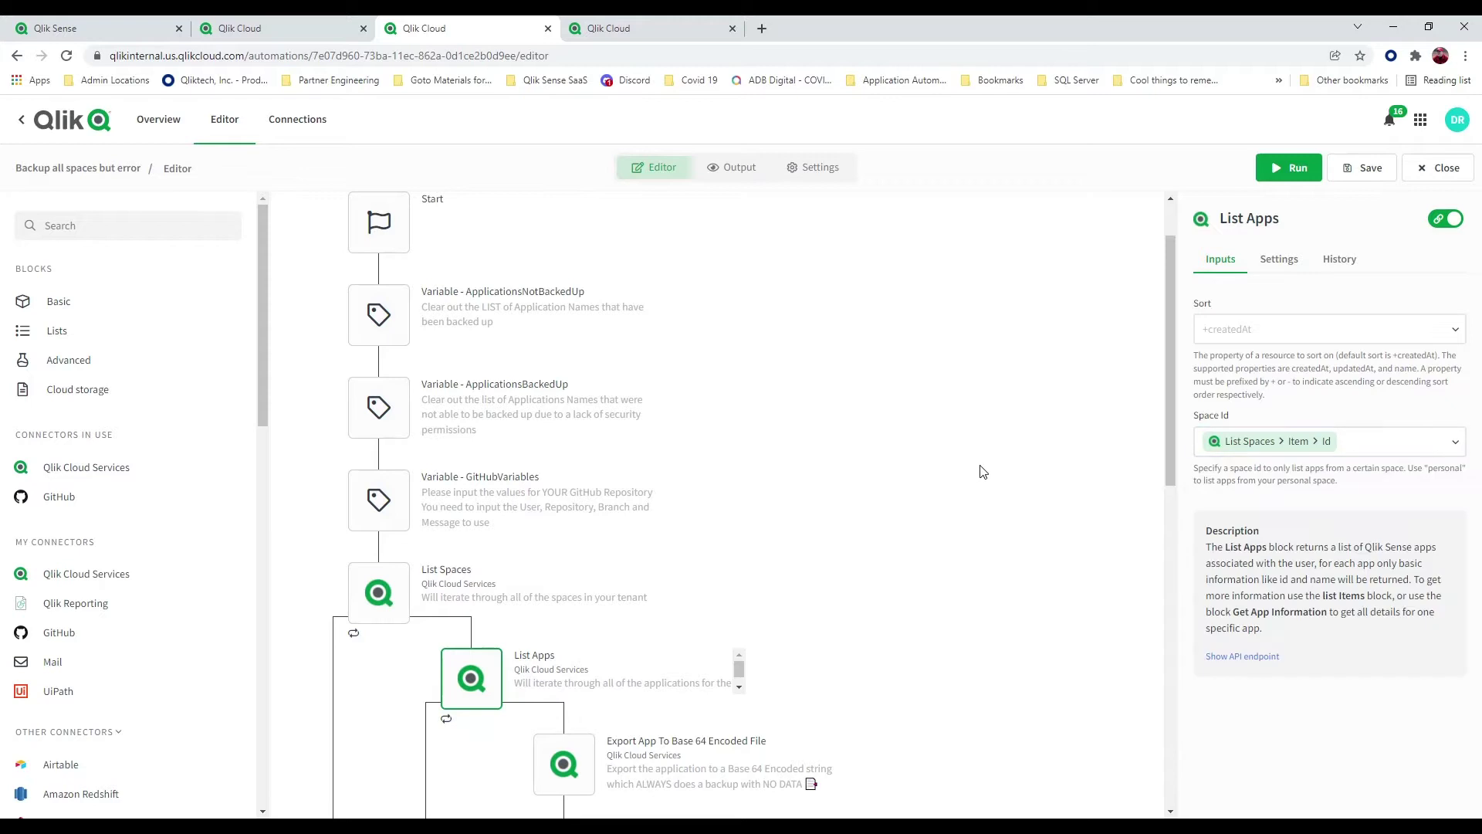
Step: Examine the App Id mapping of the Export App To Base 64 Encoded File block inside the List Apps loop
mouse_move(407, 627)
mouse_move(477, 687)
click(572, 755)
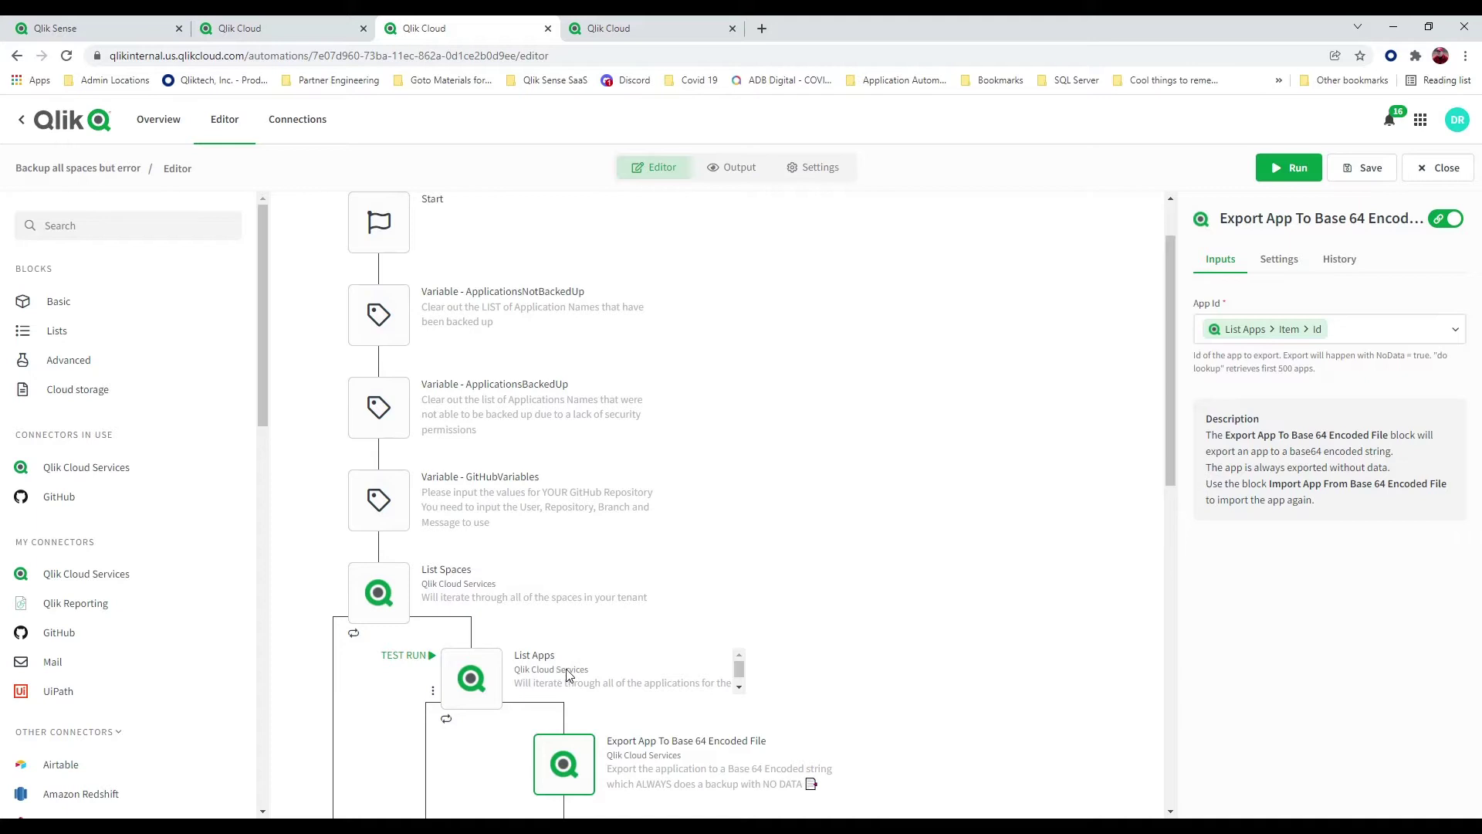
scroll(830, 548, down, 2)
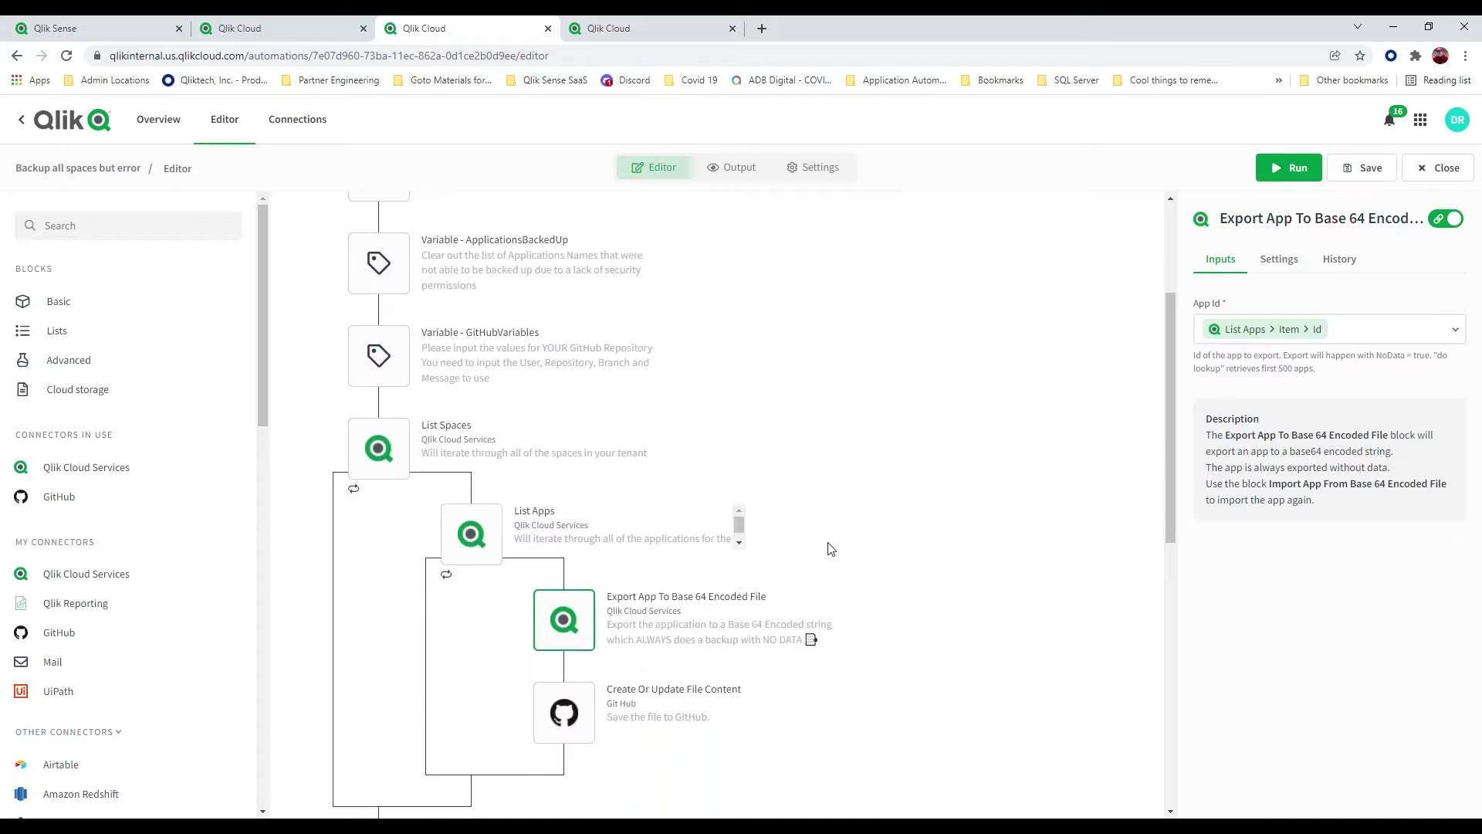
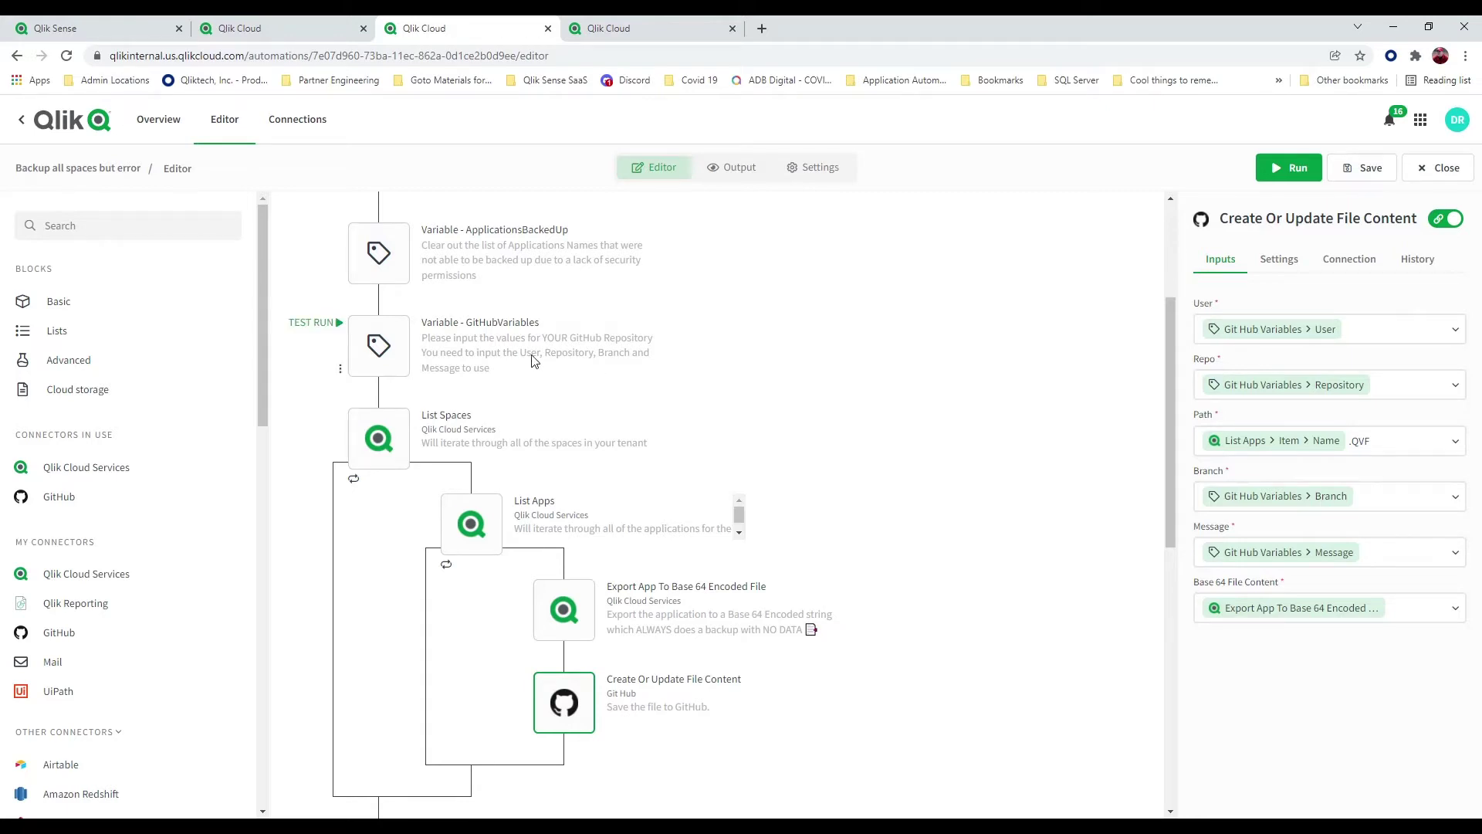
Step: Inspect the Branch, User, Repository and Message key/values of the GitHubVariables variable block
click(389, 365)
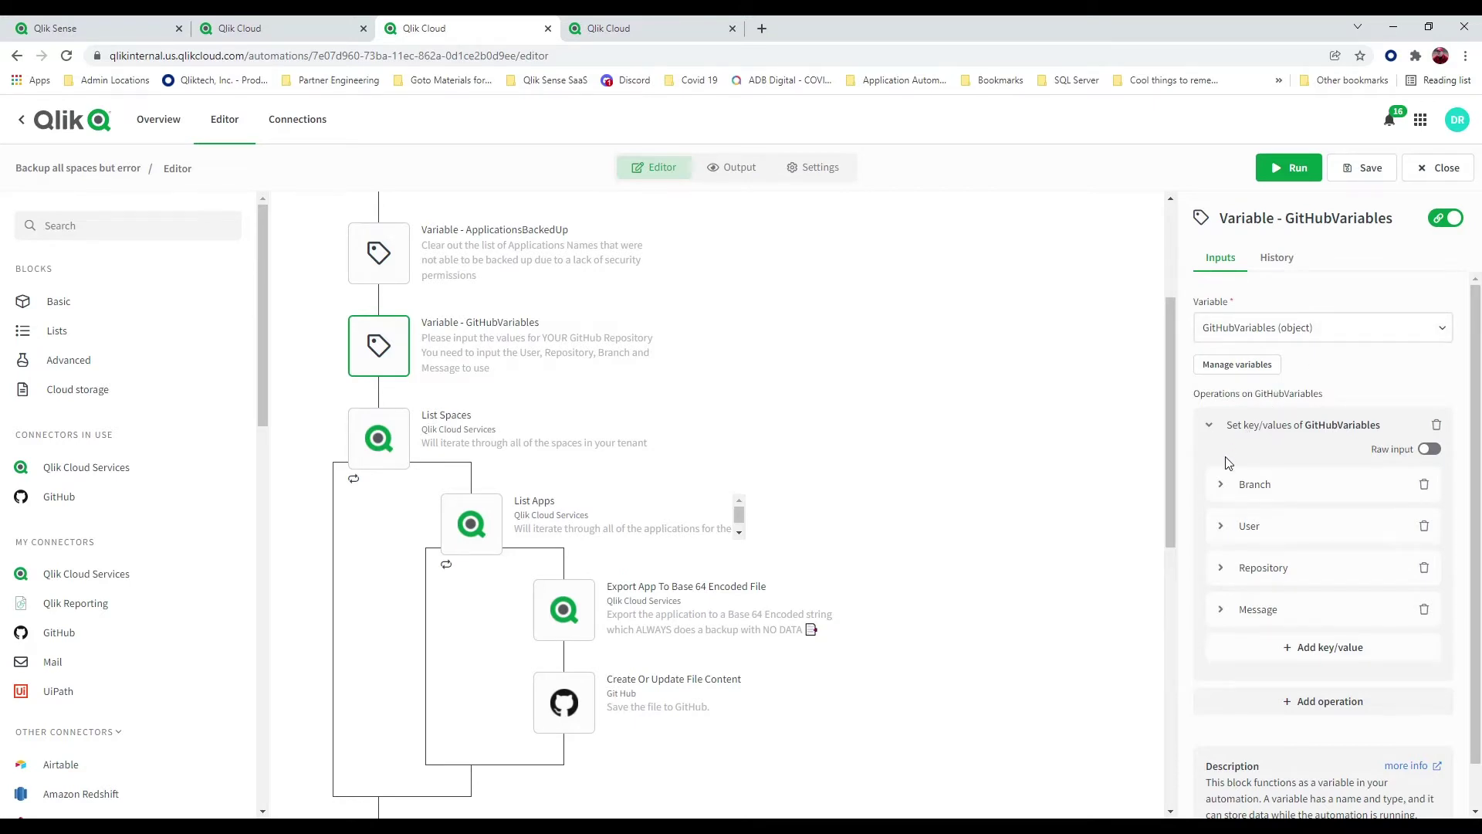
click(1222, 486)
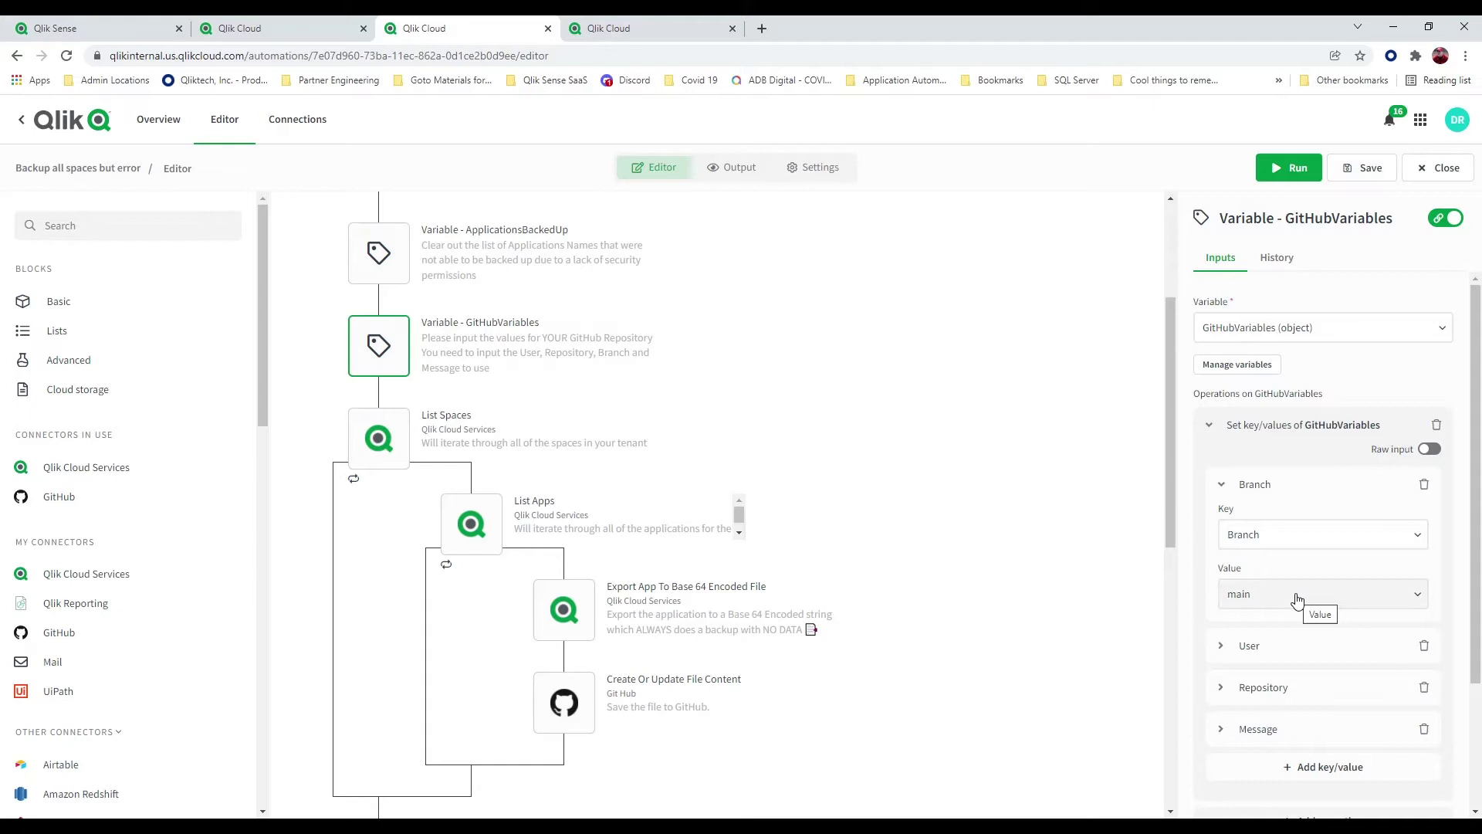
click(1222, 487)
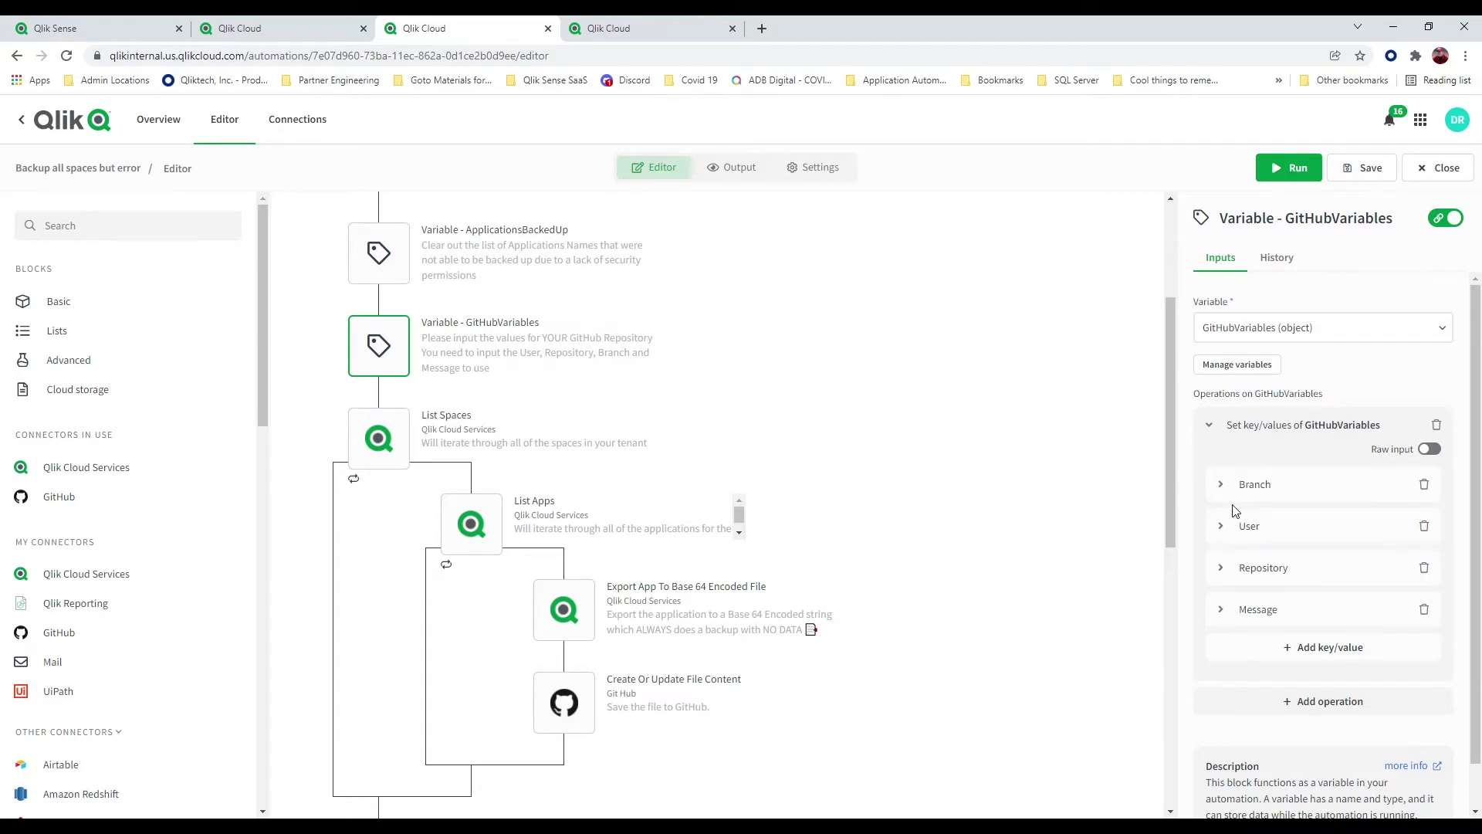
click(1222, 529)
click(1222, 529)
click(1223, 569)
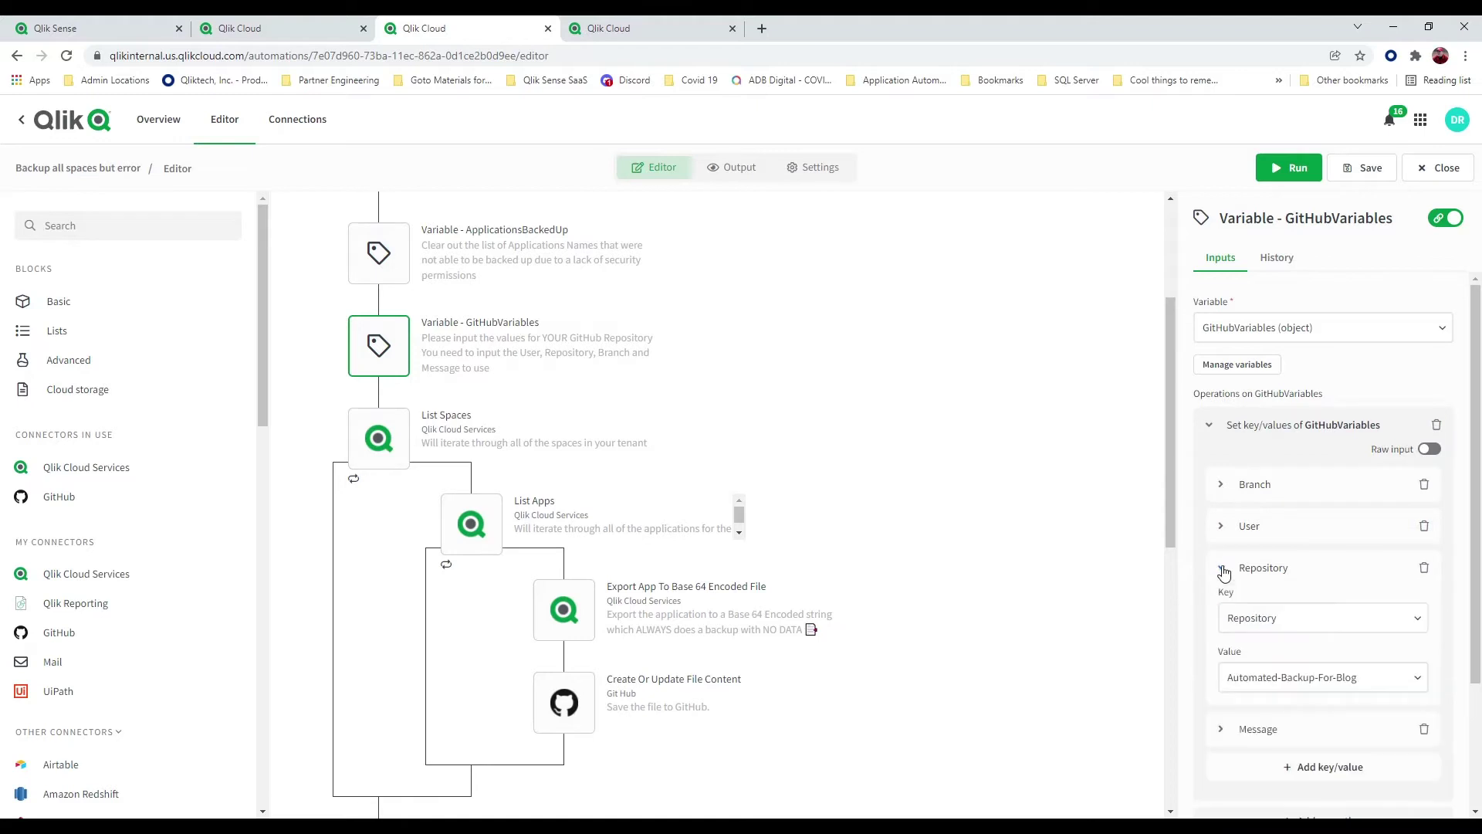
click(1223, 569)
click(1222, 610)
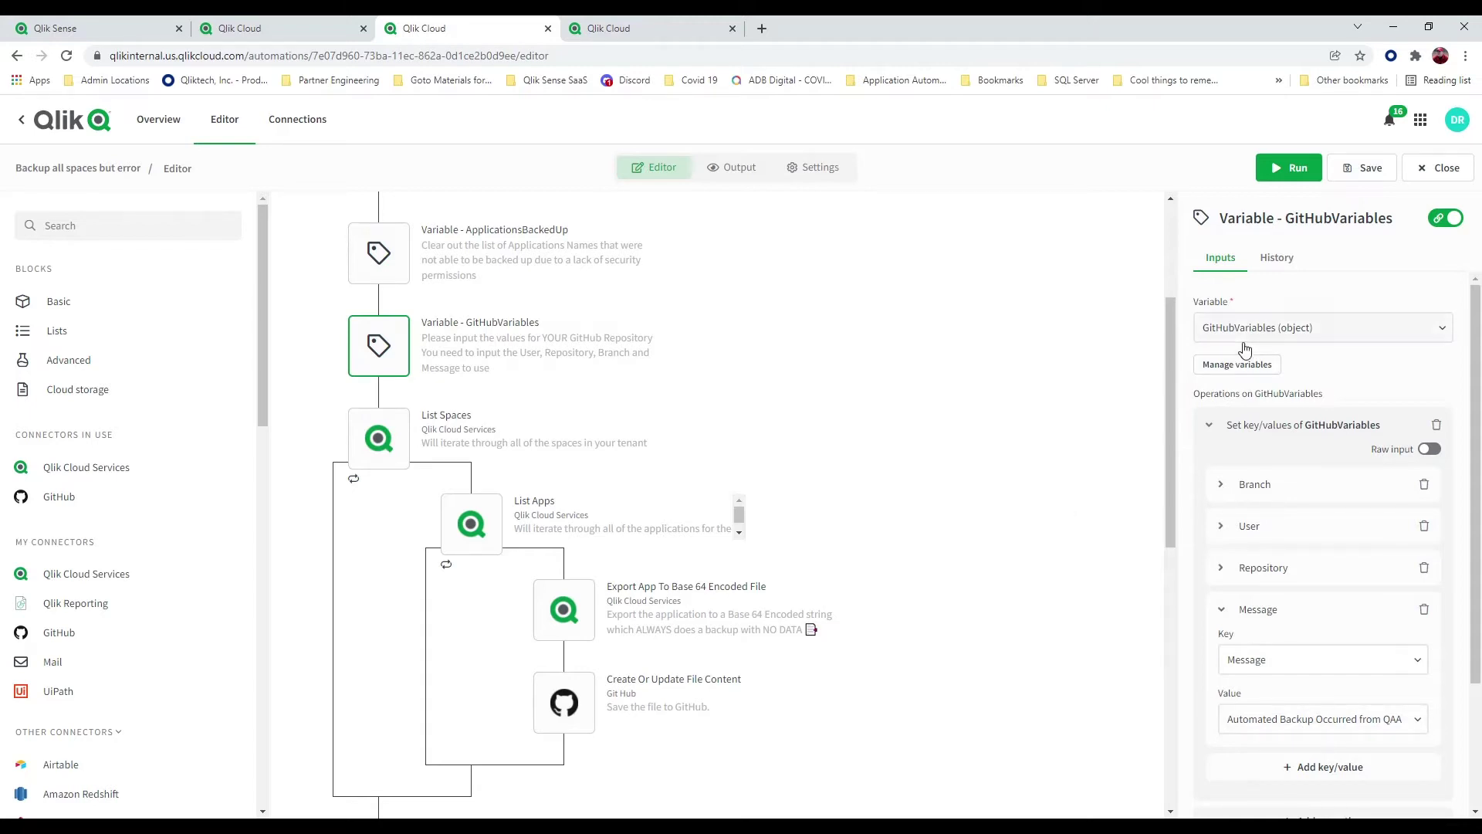
Step: Recheck the Create Or Update File Content block's inputs in the nested loop and run the Backup all spaces but error automation
click(587, 703)
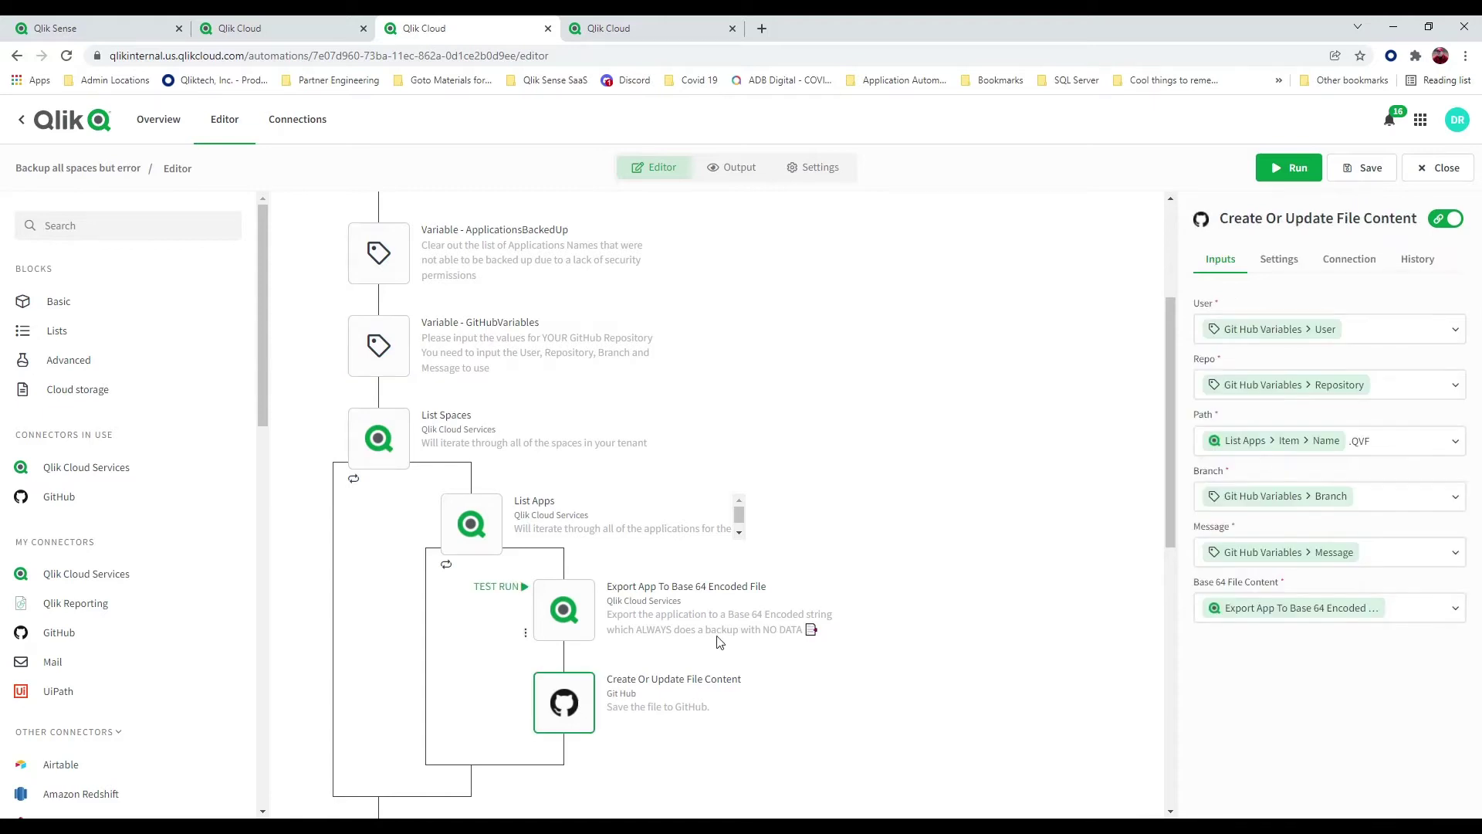
scroll(718, 645, down, 3)
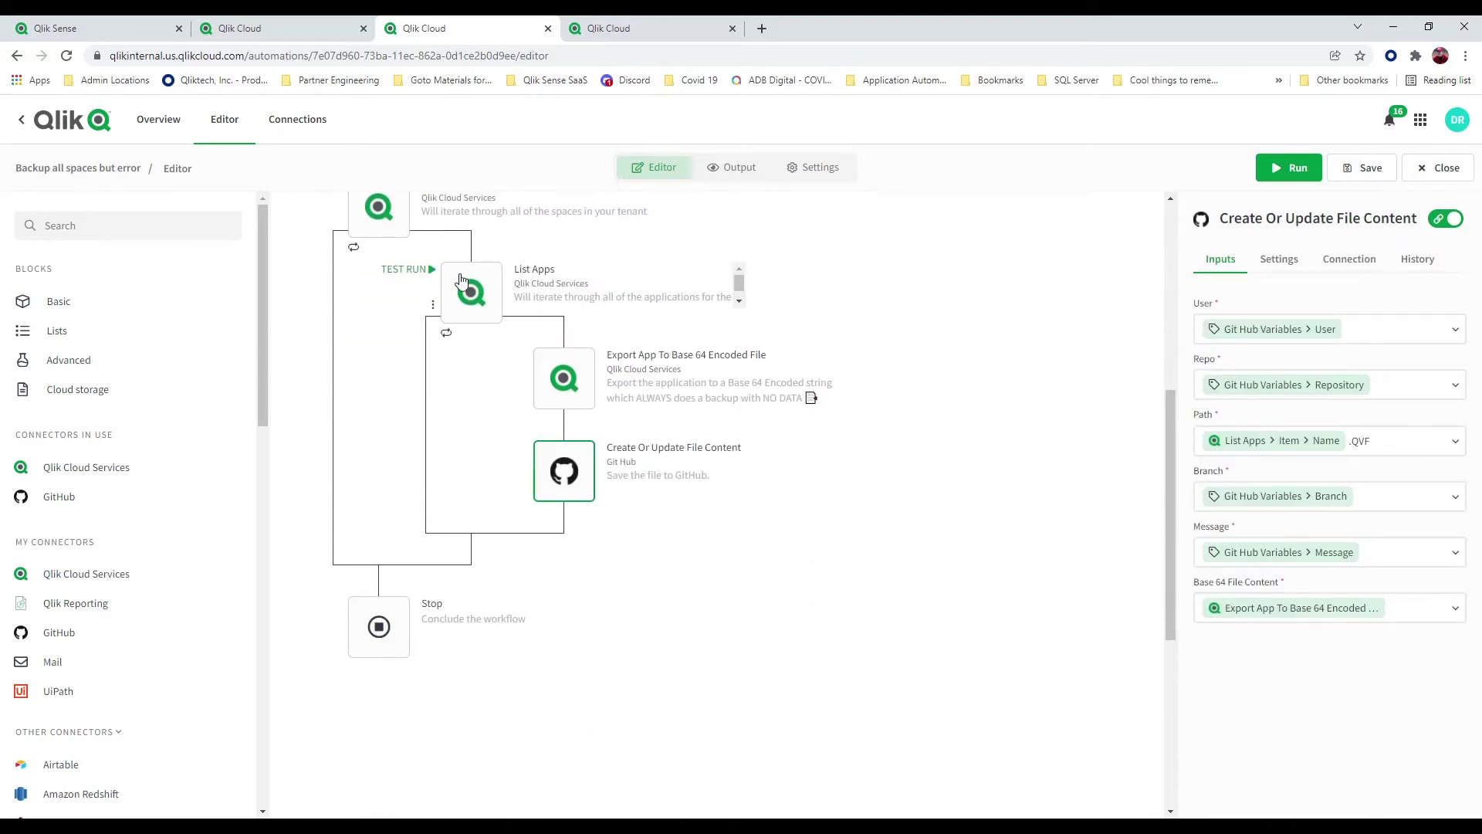
mouse_move(588, 376)
mouse_move(571, 475)
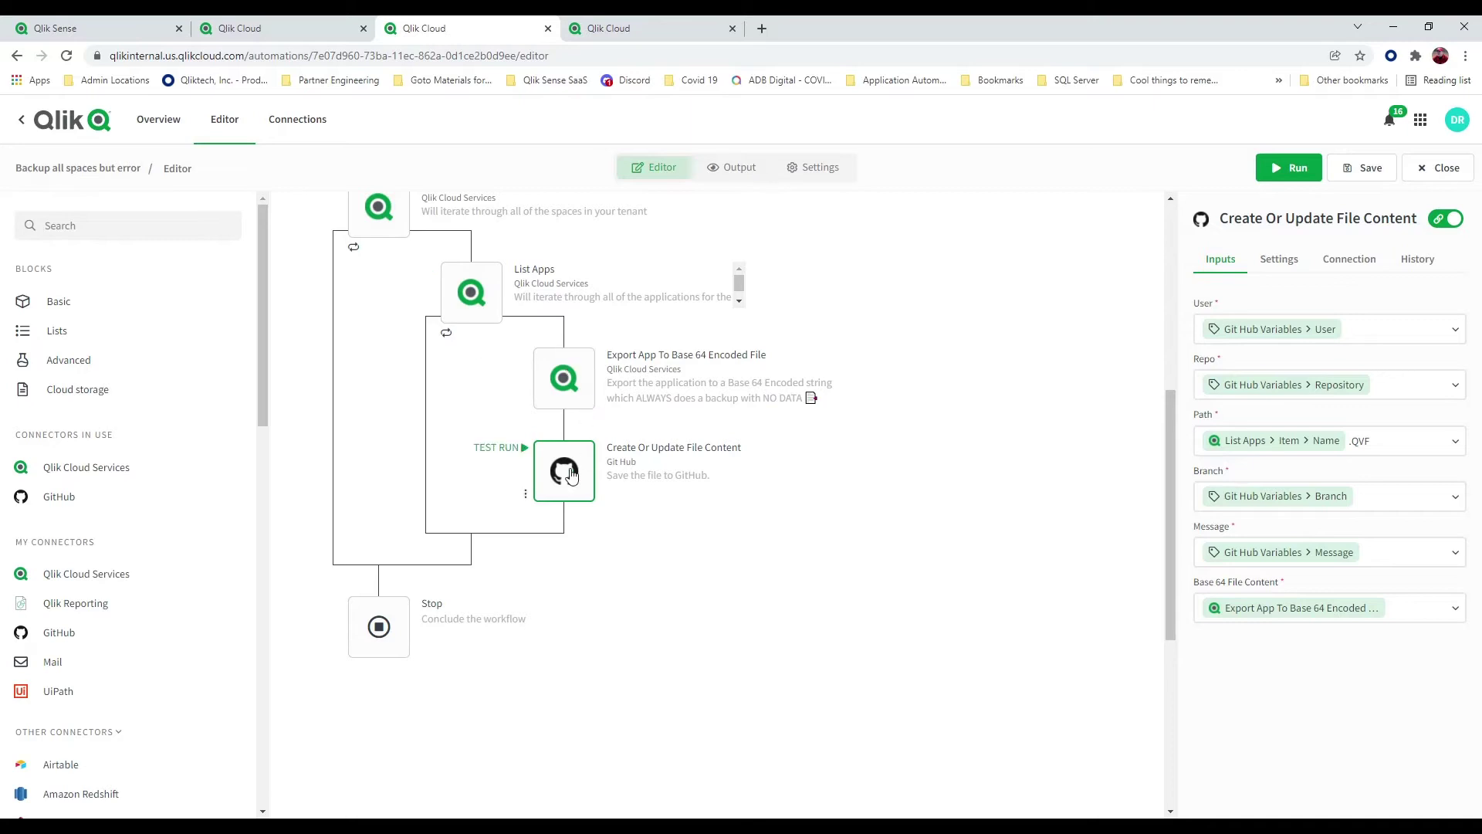
click(1282, 174)
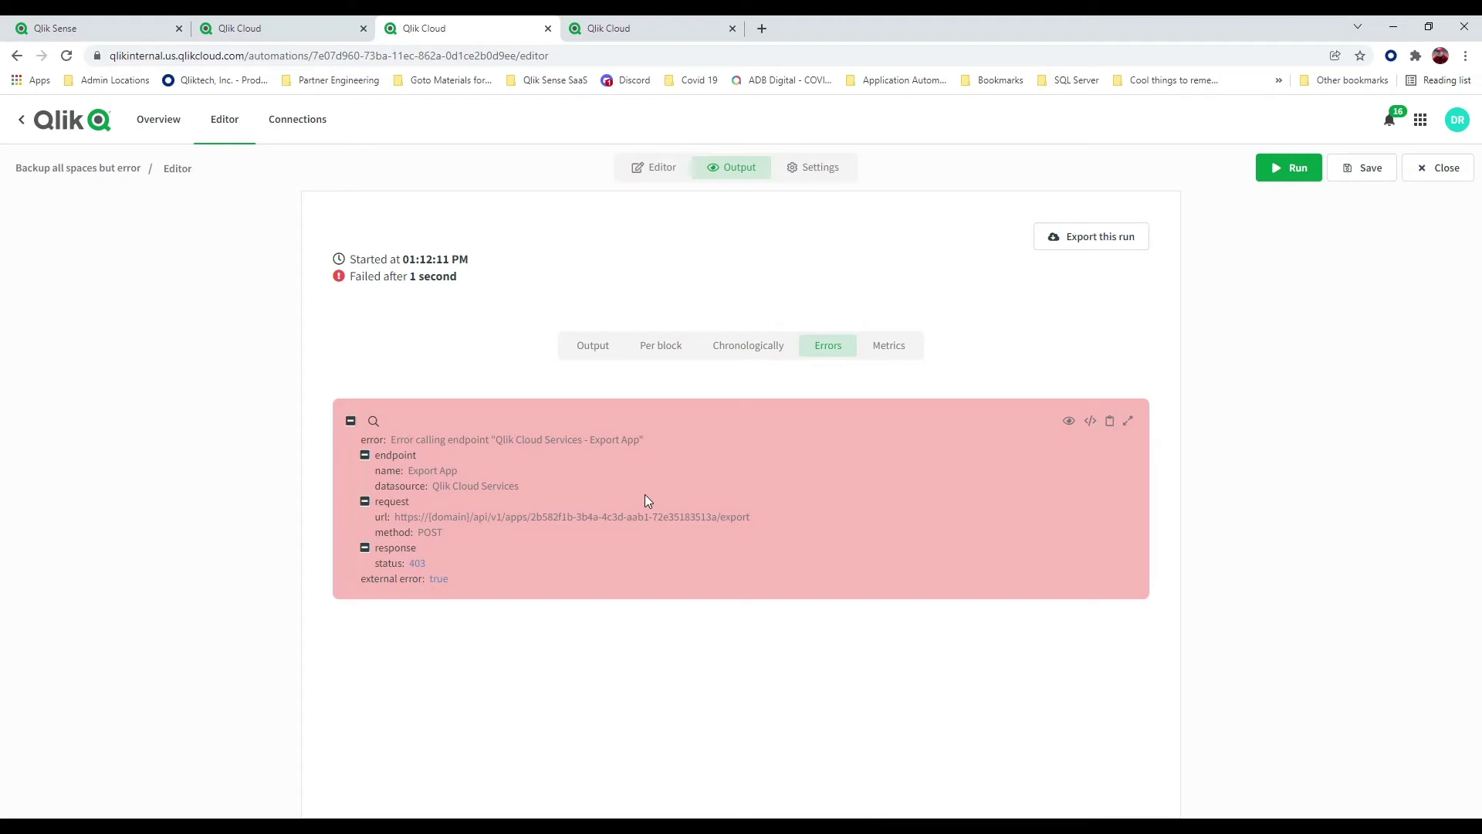
Step: Return to the workflow editor and review the nested List Spaces and List Apps loops with their export and GitHub blocks
click(662, 171)
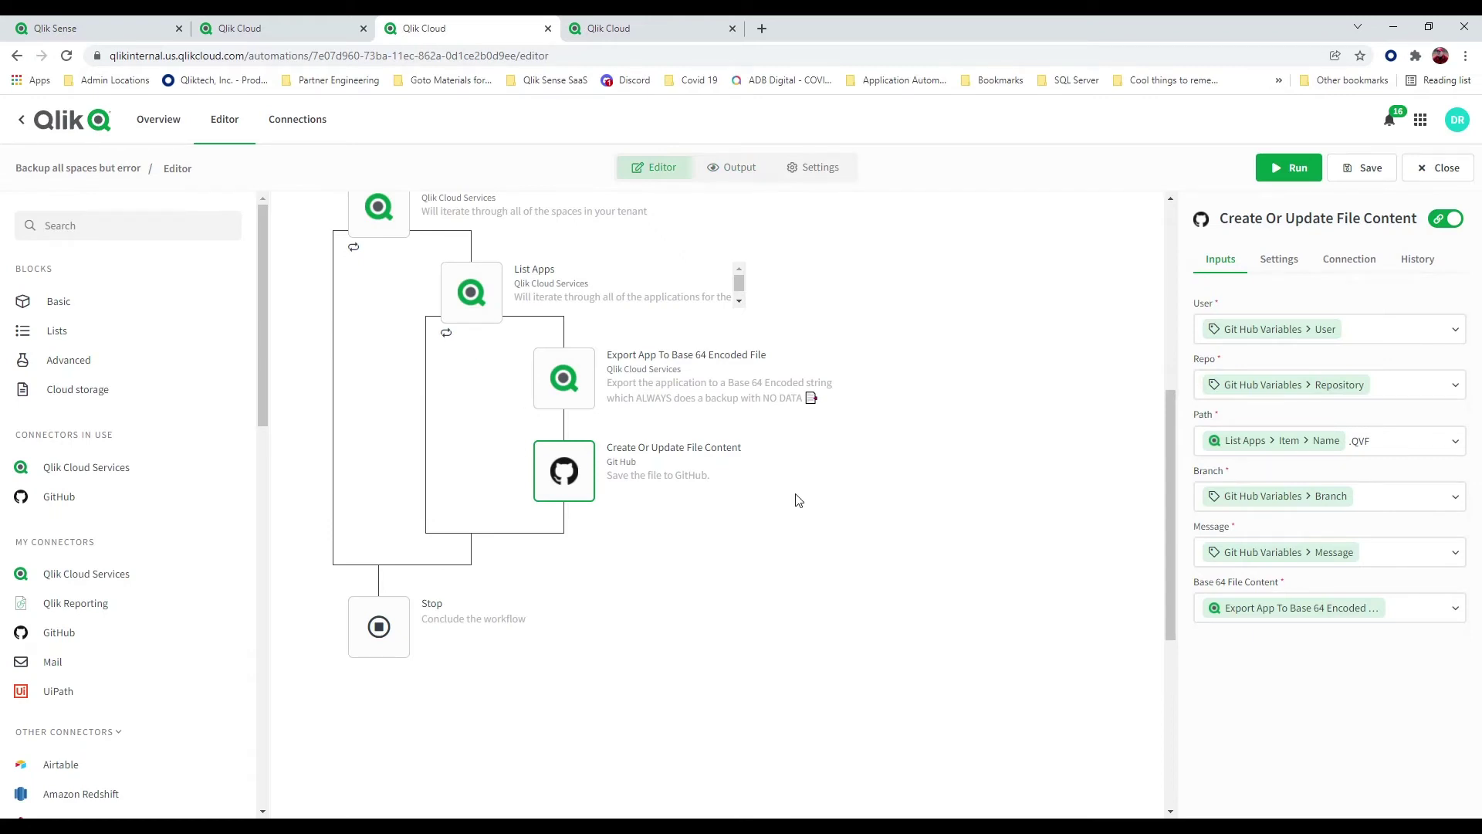
scroll(796, 502, up, 1)
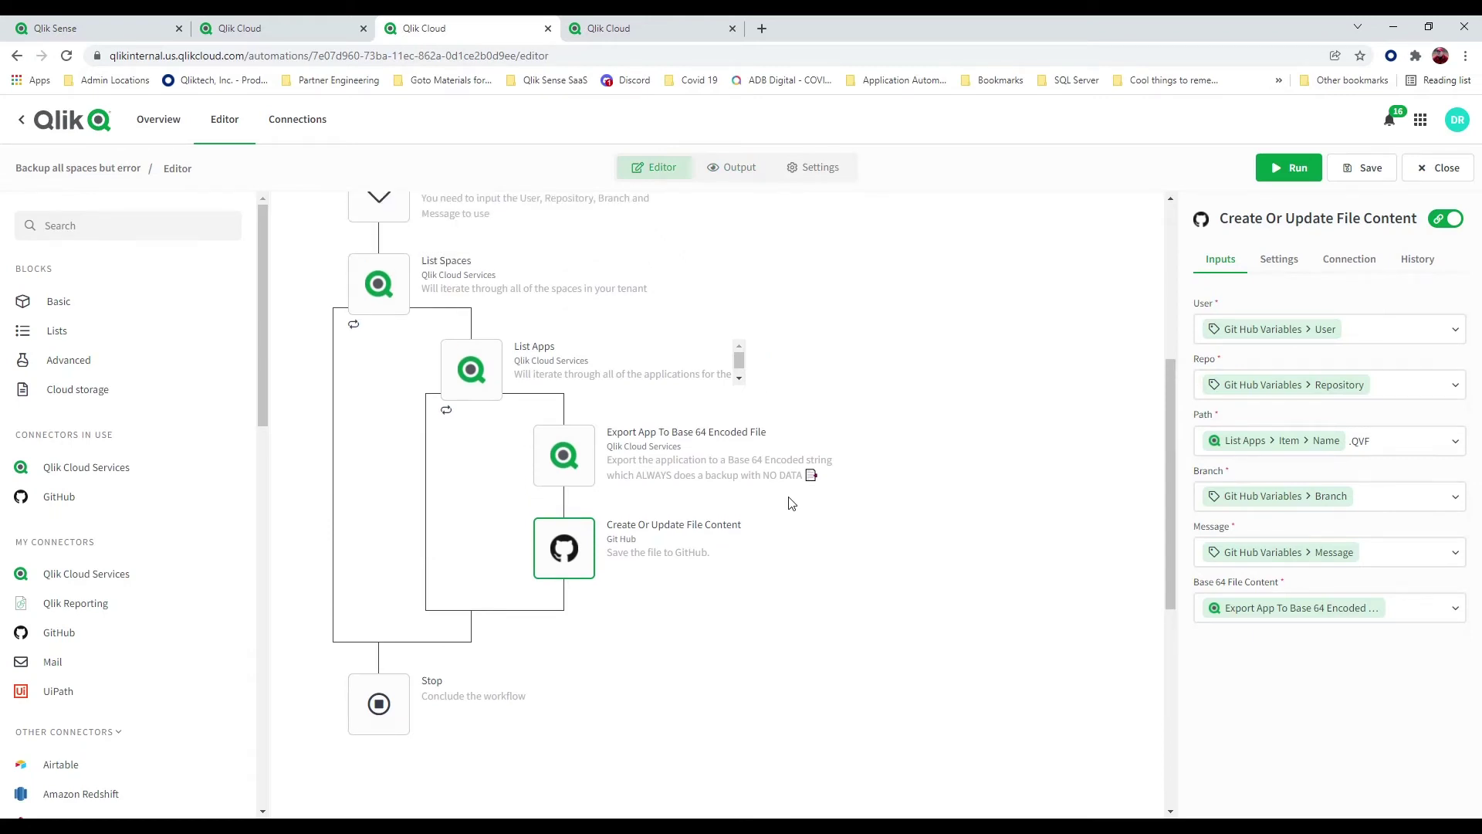
scroll(792, 504, up, 1)
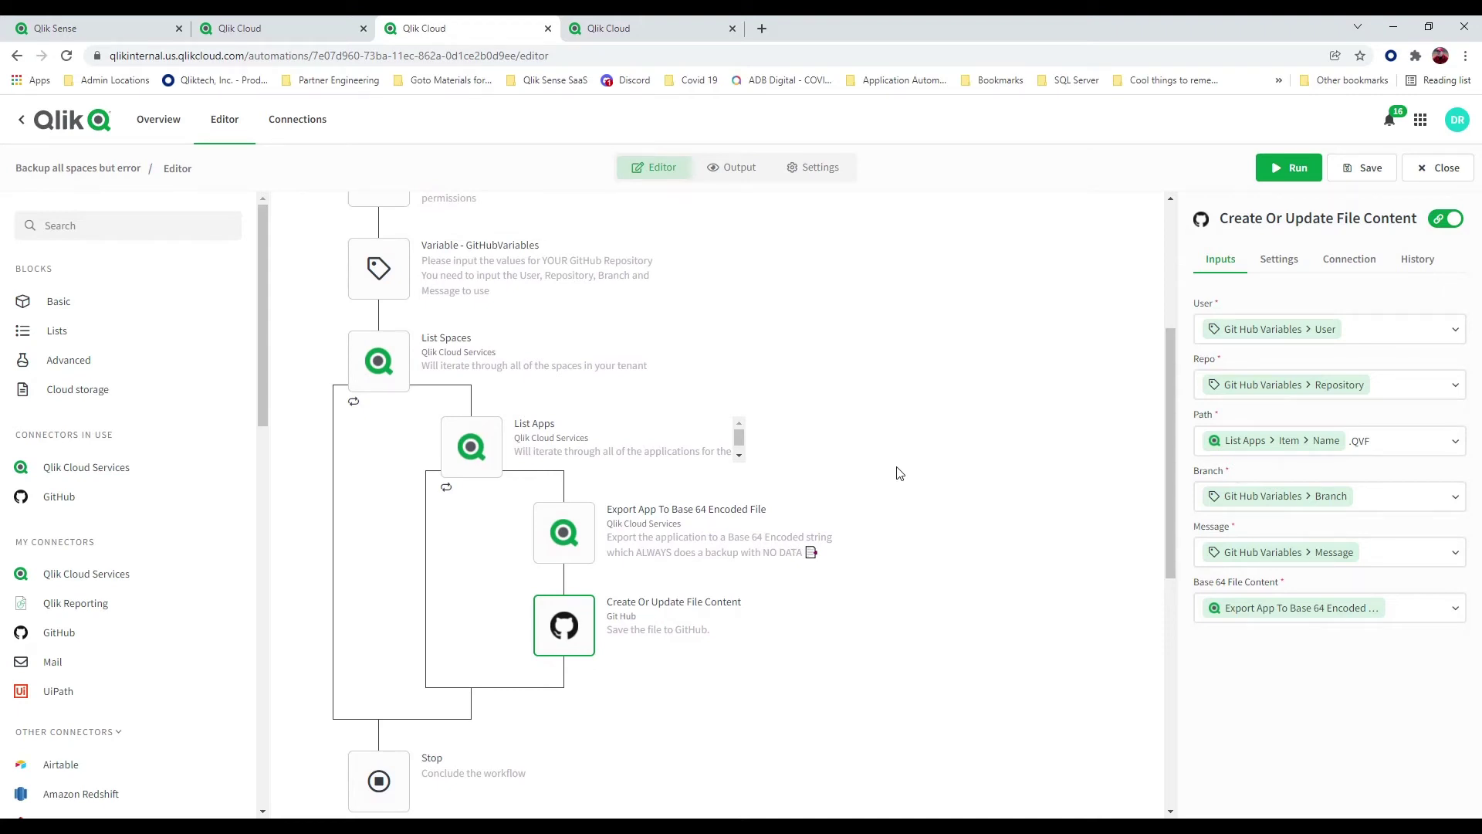
scroll(900, 473, up, 1)
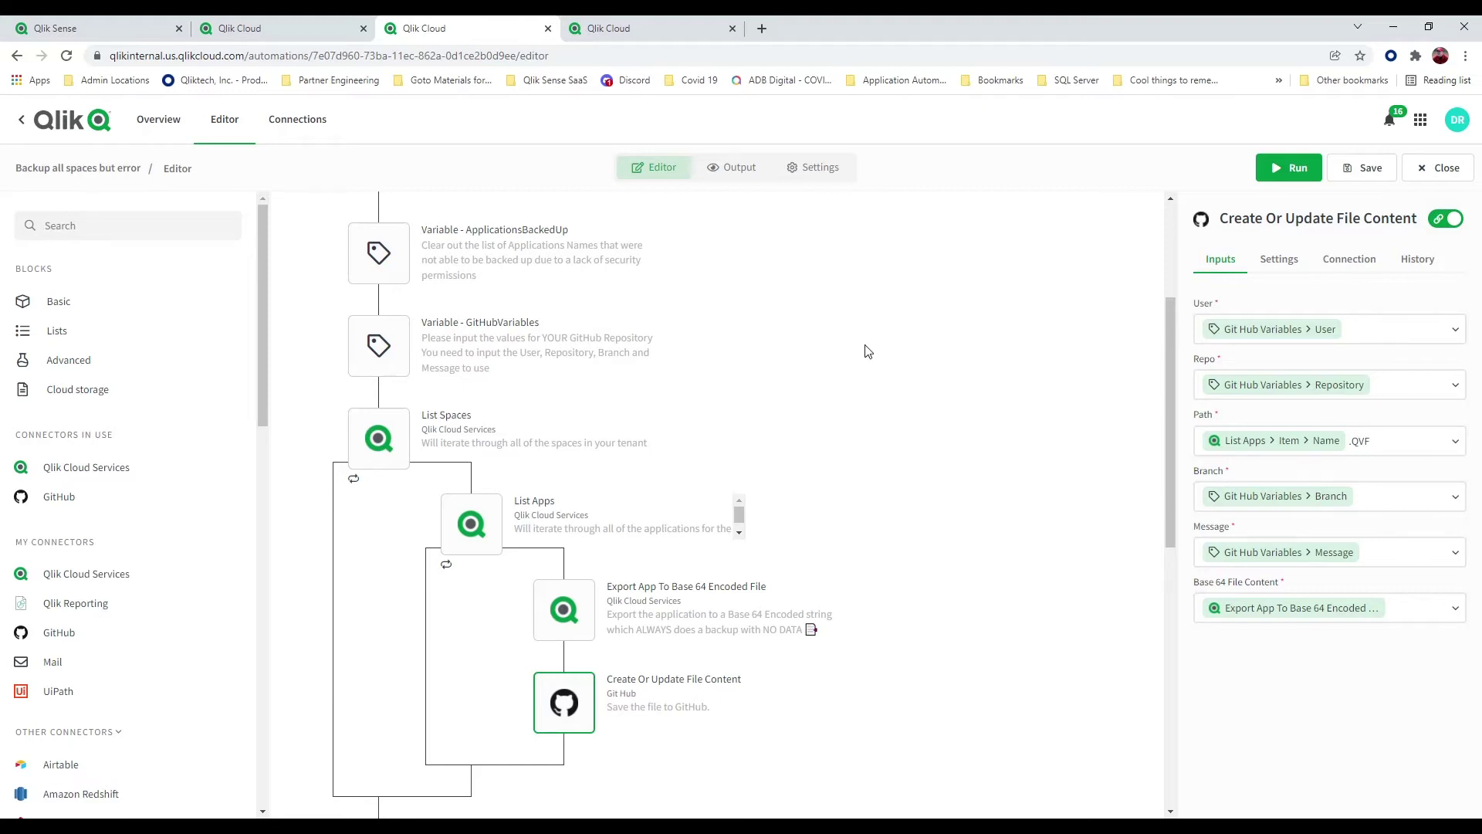
Step: Switch to the Backup all spaces and all applications automation and examine the last run's output for every application's backup status
click(648, 29)
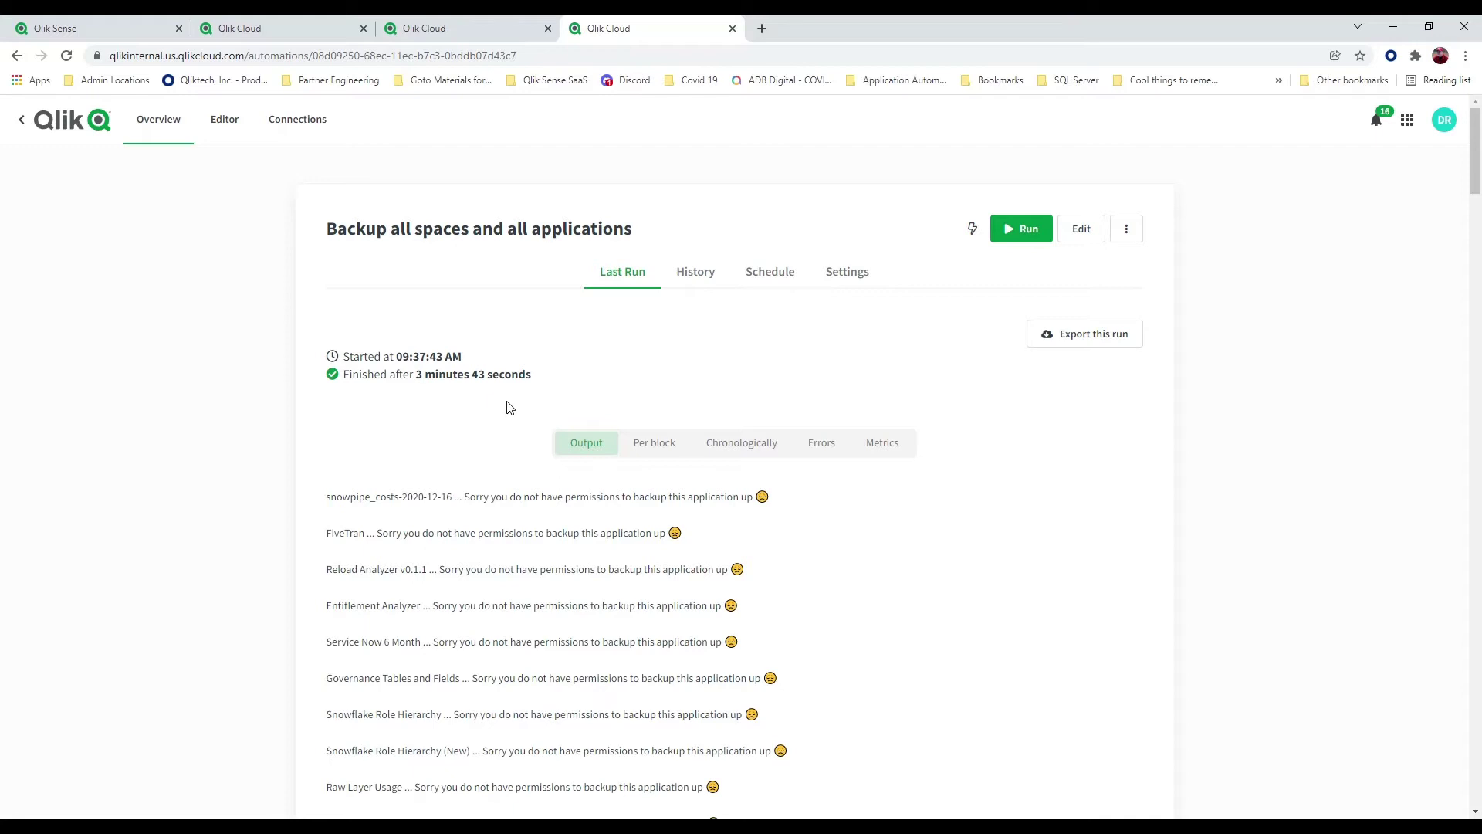
scroll(503, 407, down, 1)
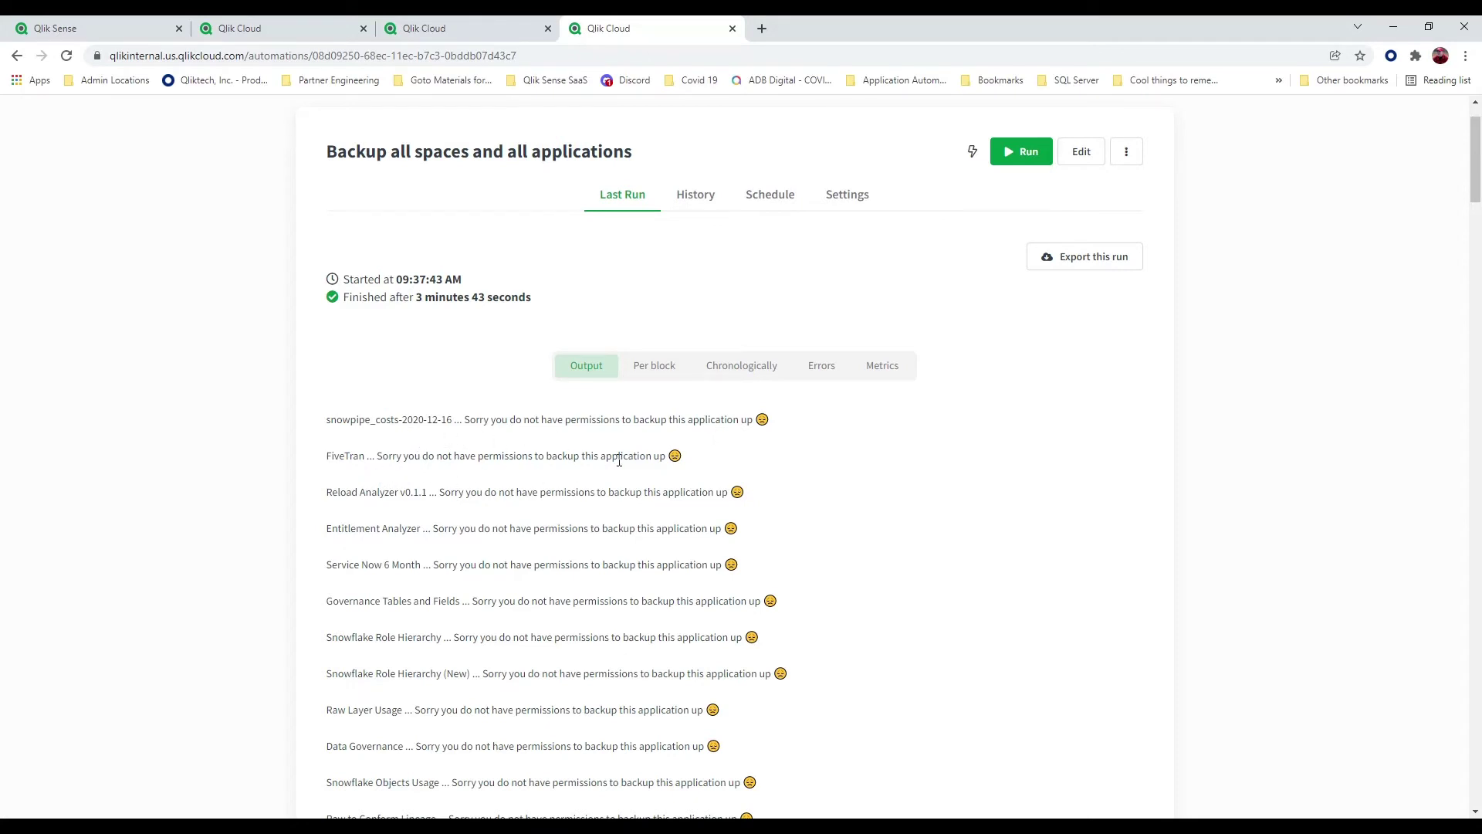
scroll(619, 460, down, 10)
scroll(622, 466, down, 5)
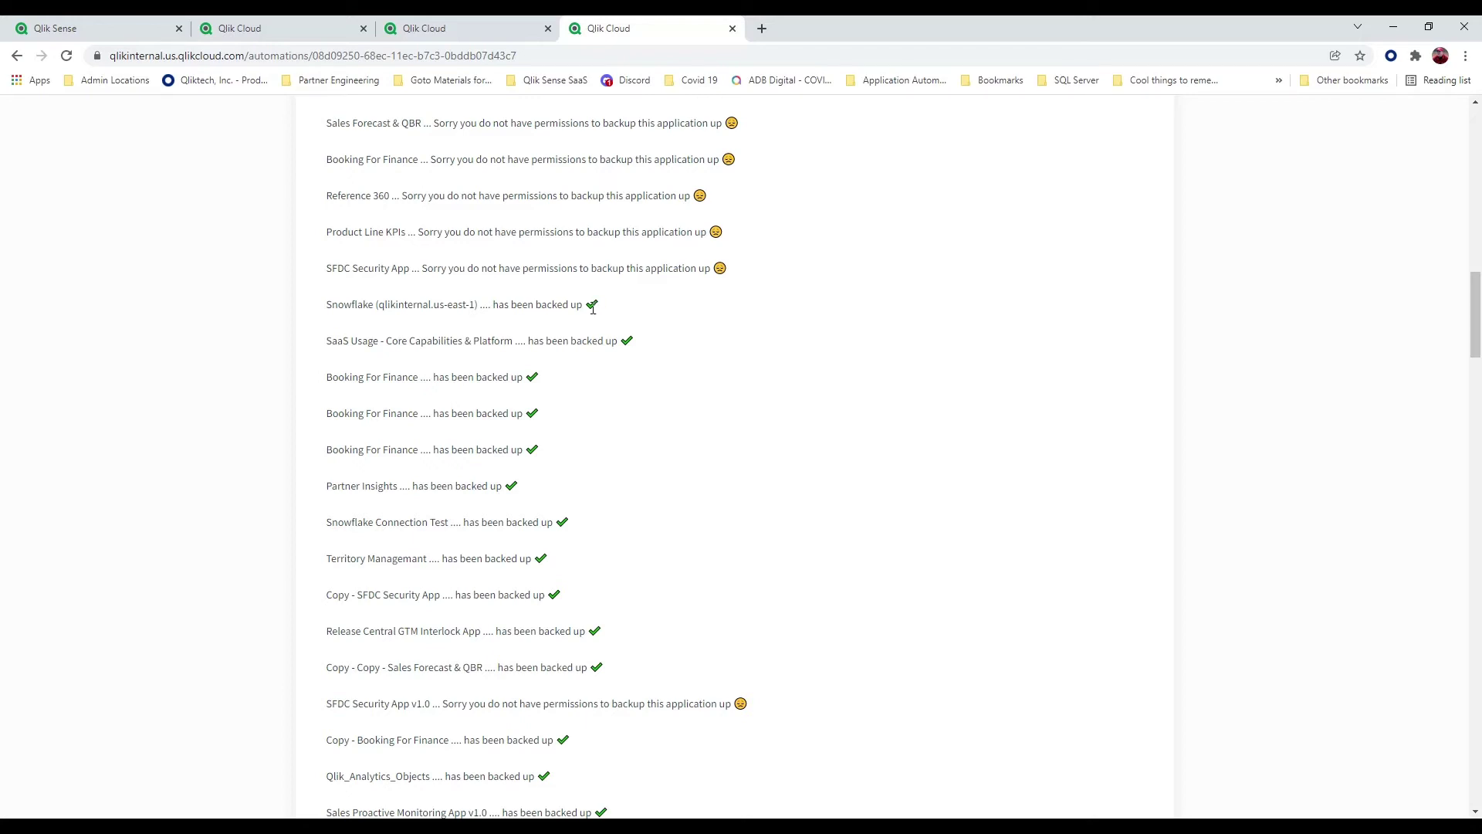
scroll(589, 341, down, 6)
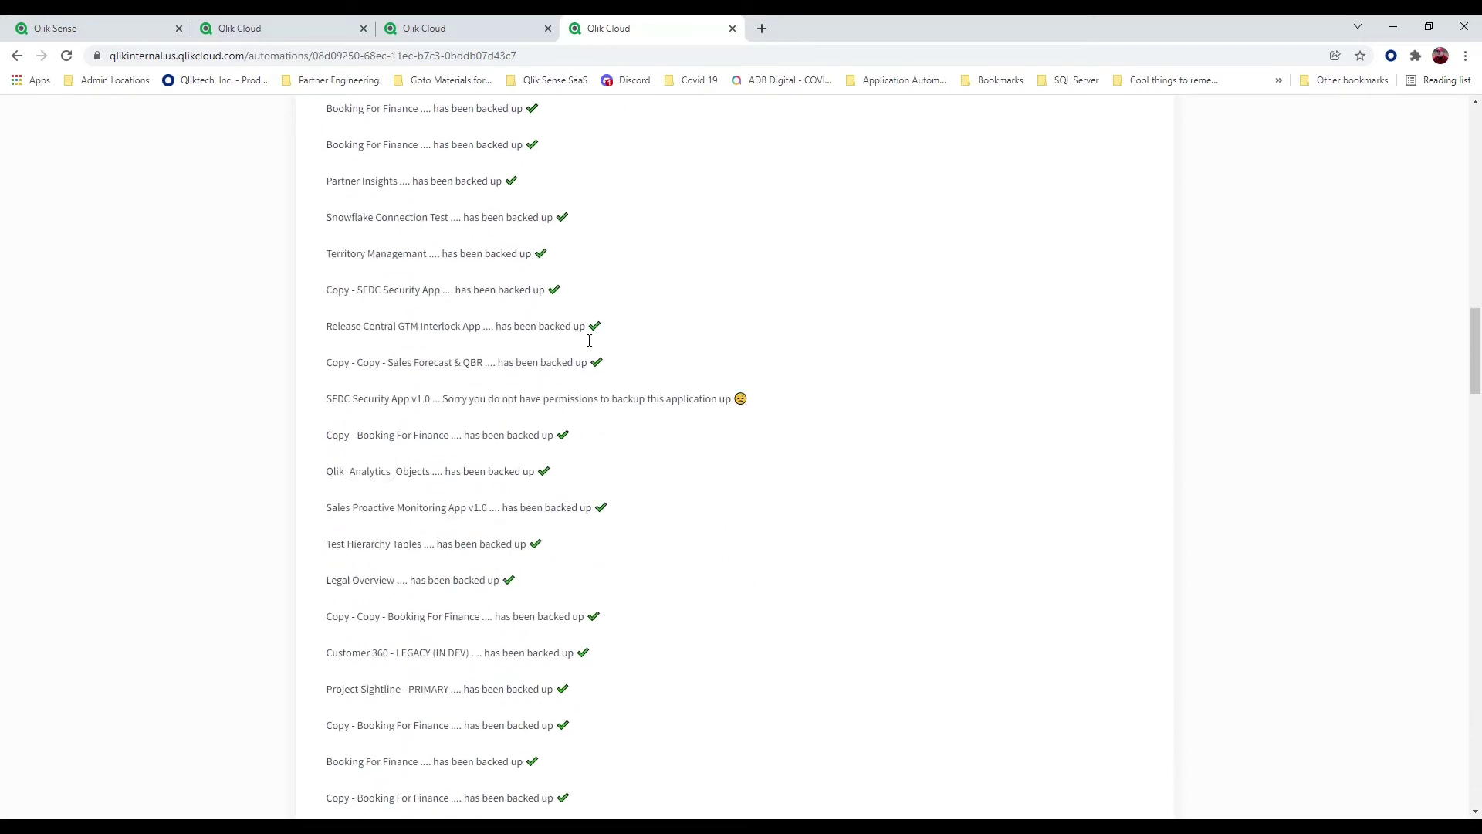
scroll(589, 345, down, 7)
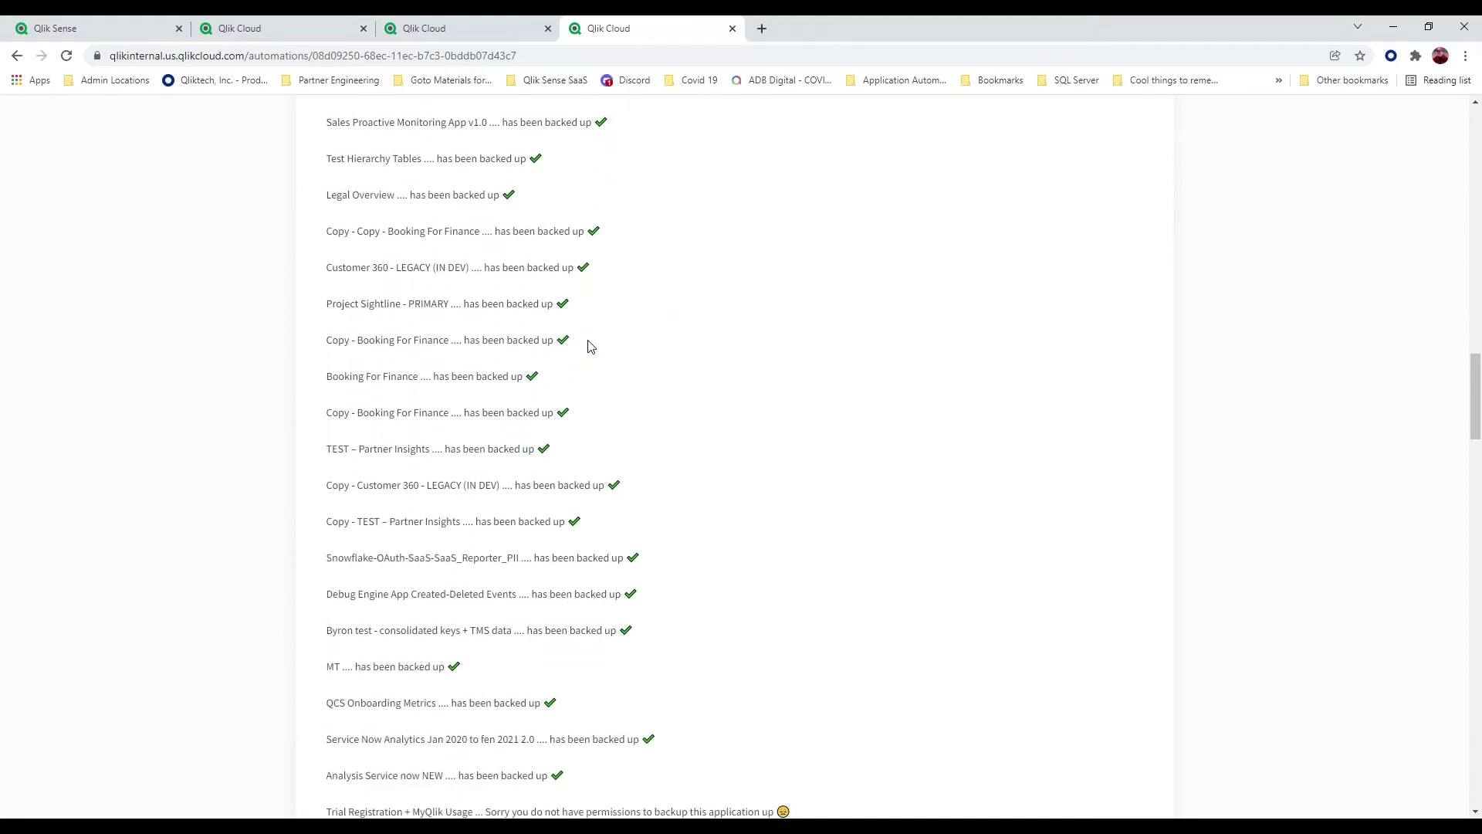
scroll(589, 346, down, 3)
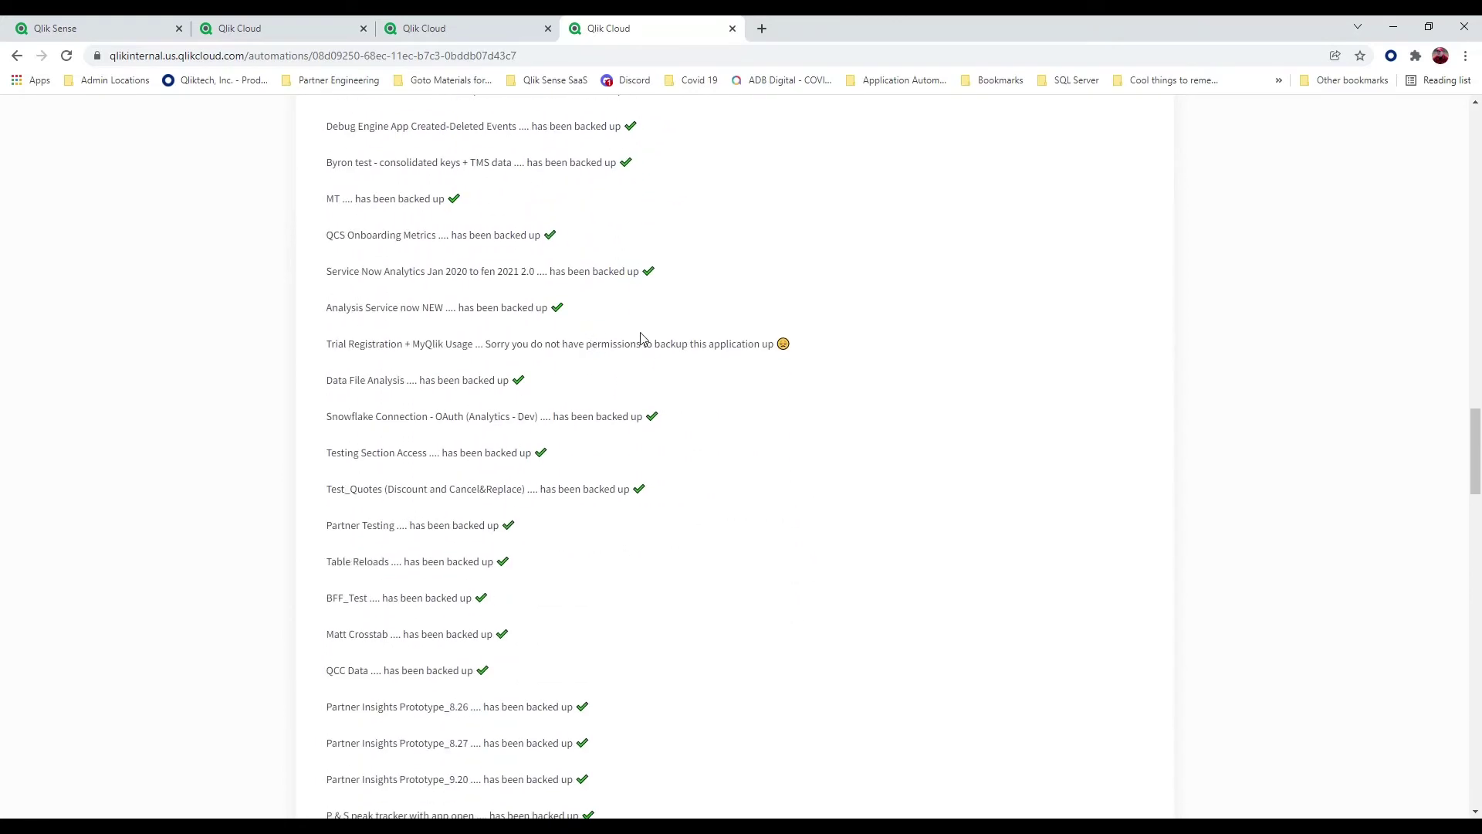
scroll(756, 374, down, 13)
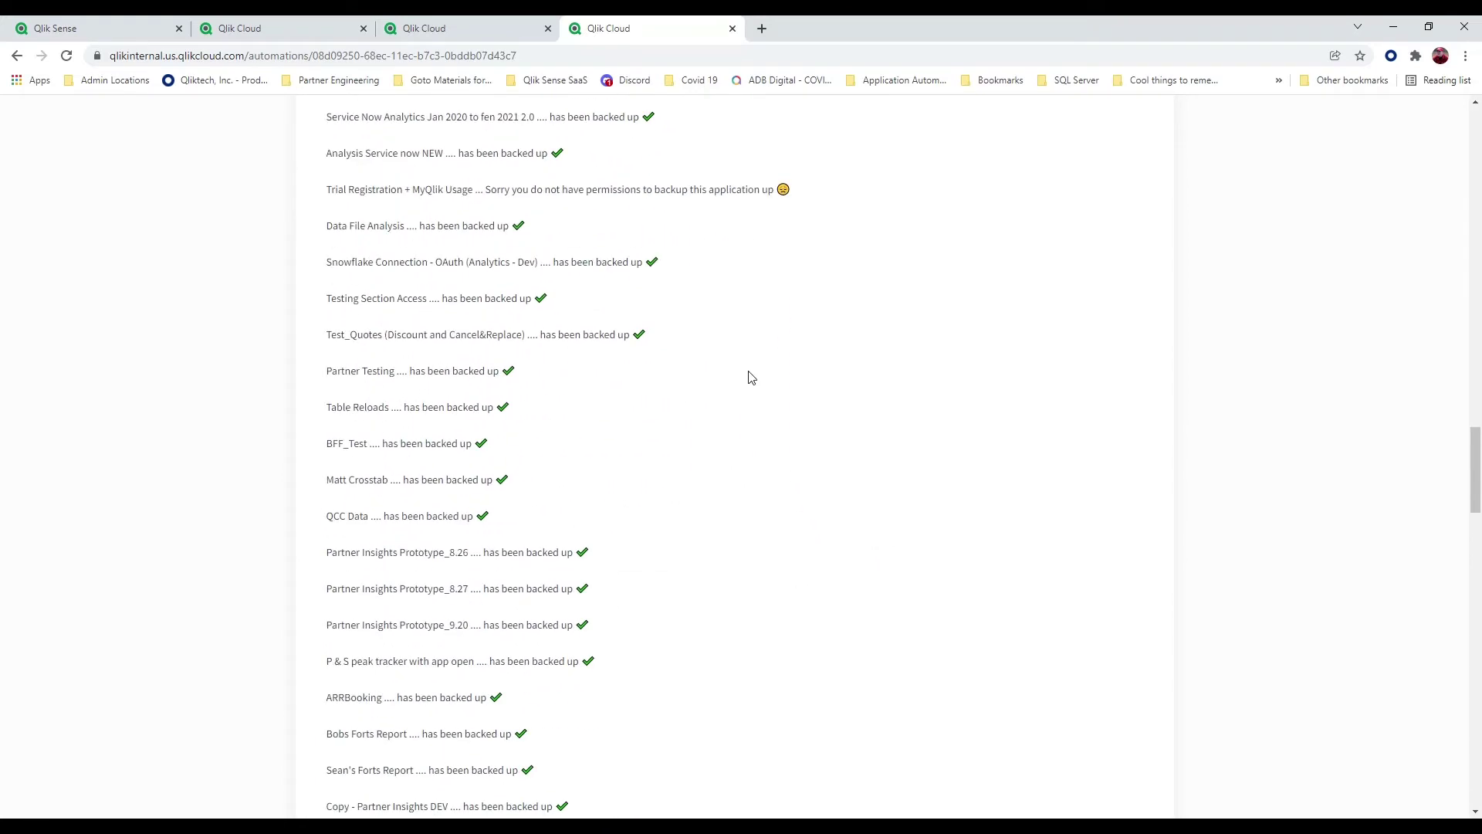
scroll(752, 378, down, 13)
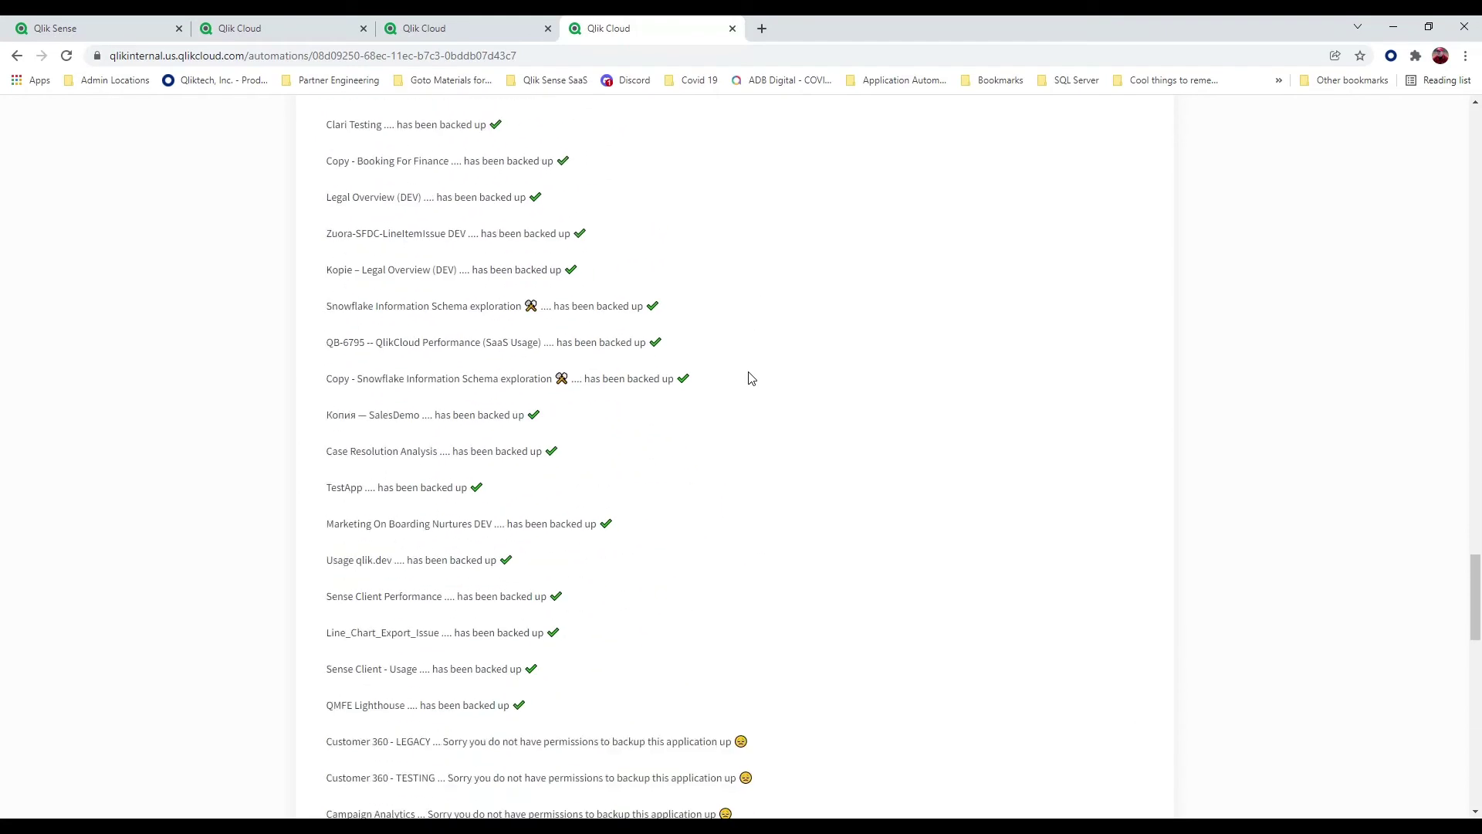
scroll(751, 381, down, 3)
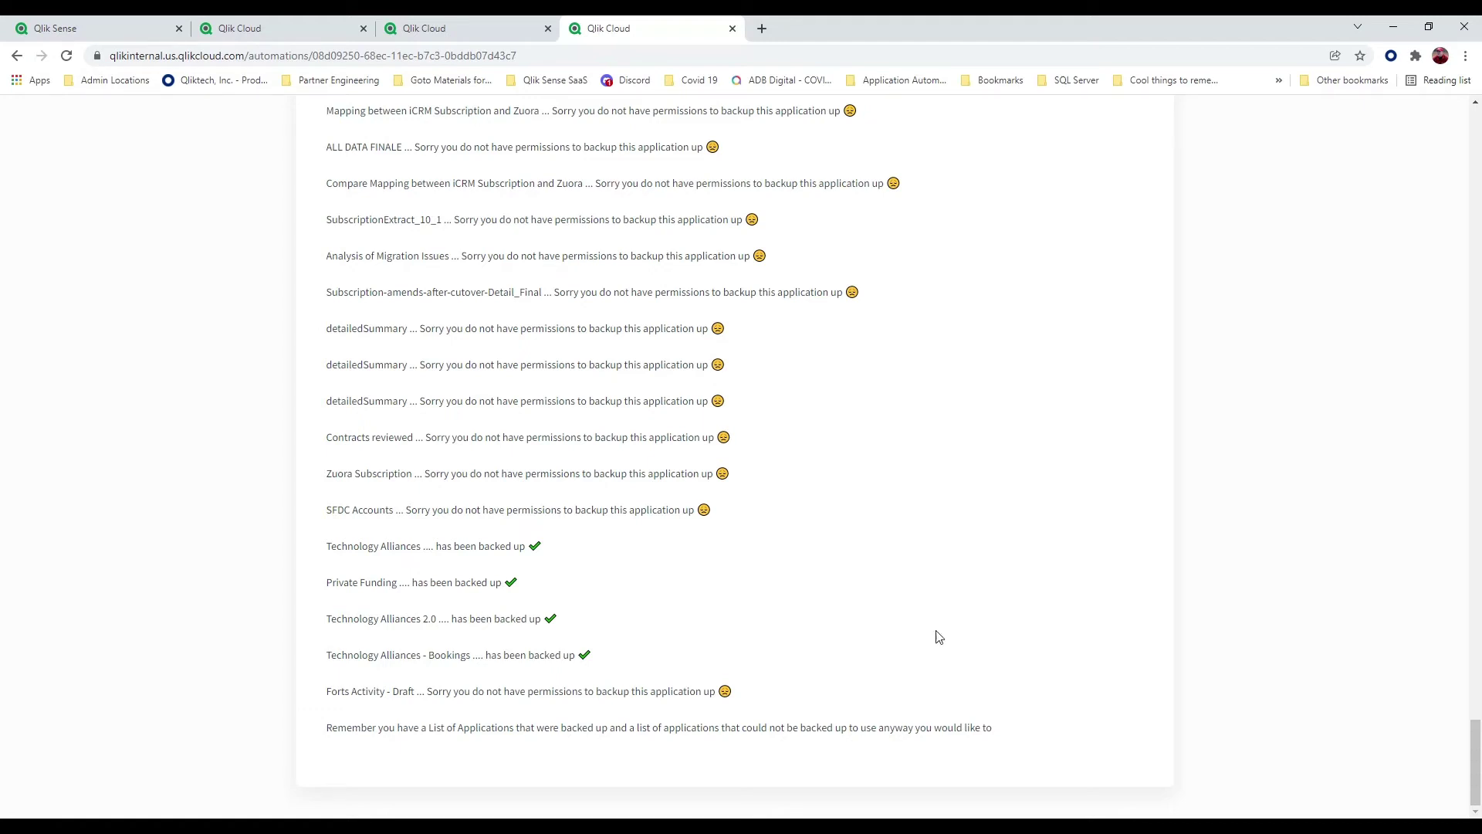
scroll(936, 639, up, 10)
scroll(937, 634, up, 15)
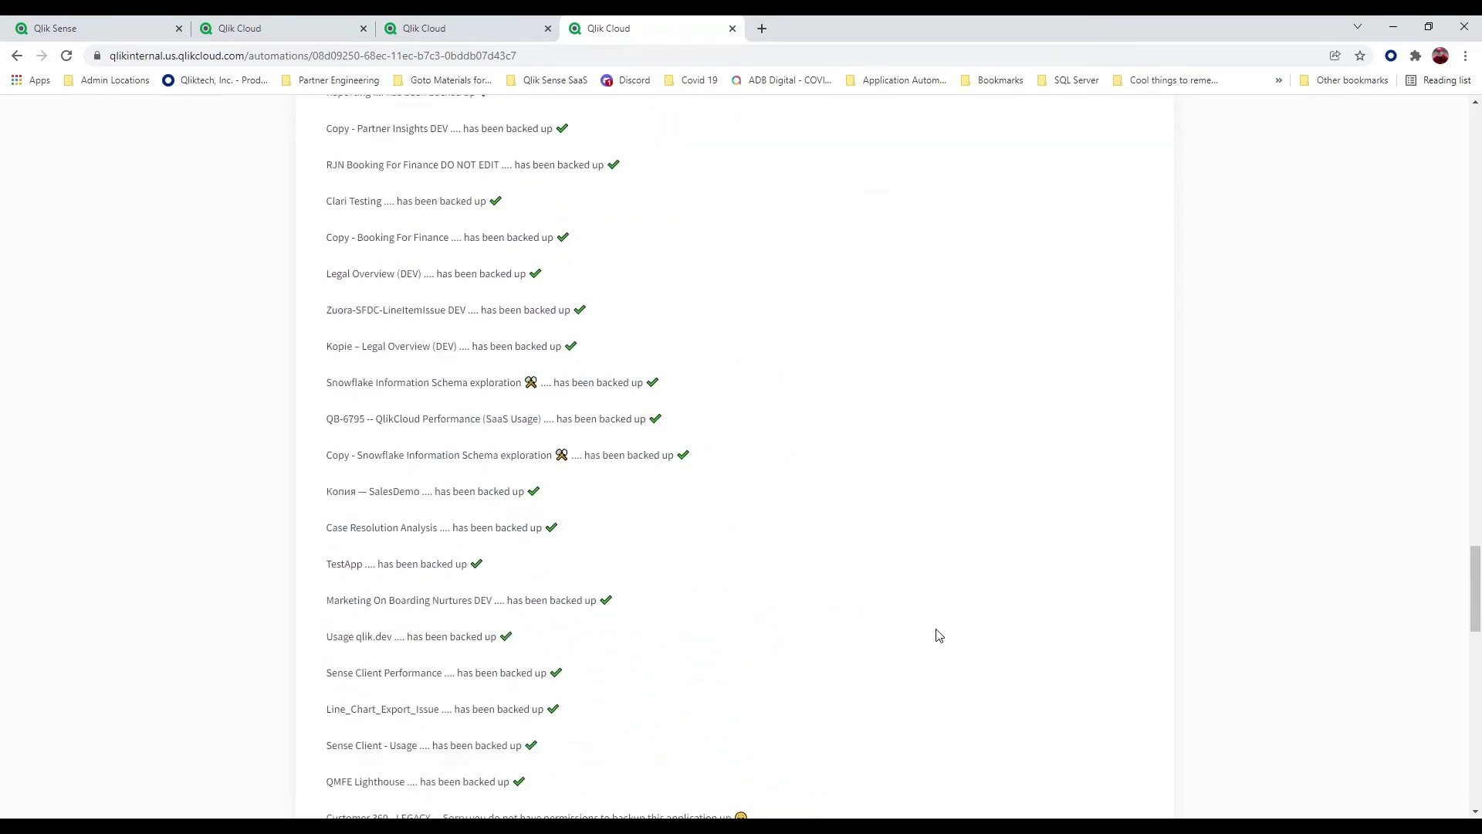
click(1478, 128)
scroll(1477, 127, up, 20)
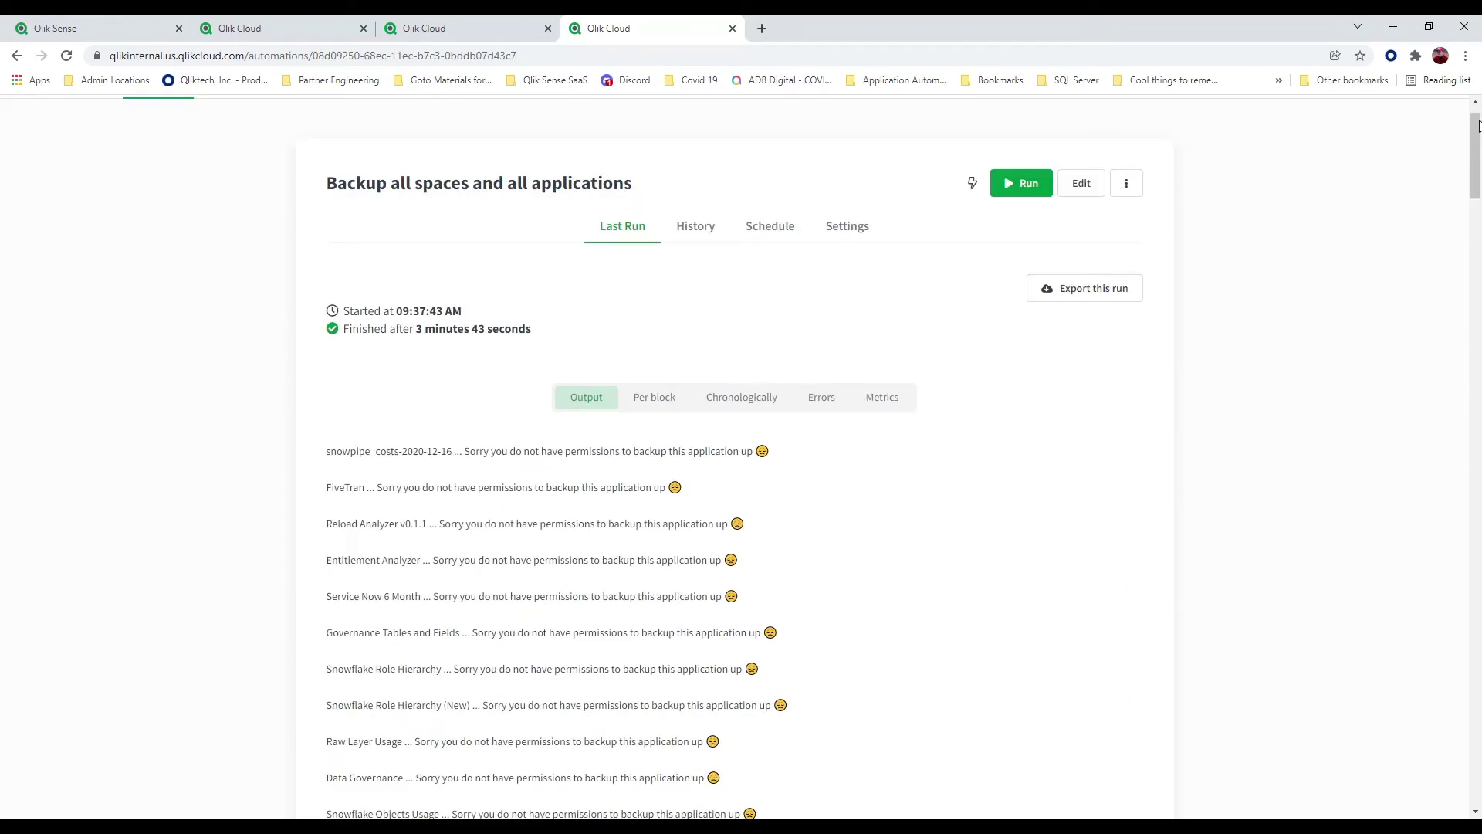
Step: Open the automation in the editor and inspect the Empty operations of the ApplicationsNotBackedUp and ApplicationsBackedUp variable blocks
click(1082, 185)
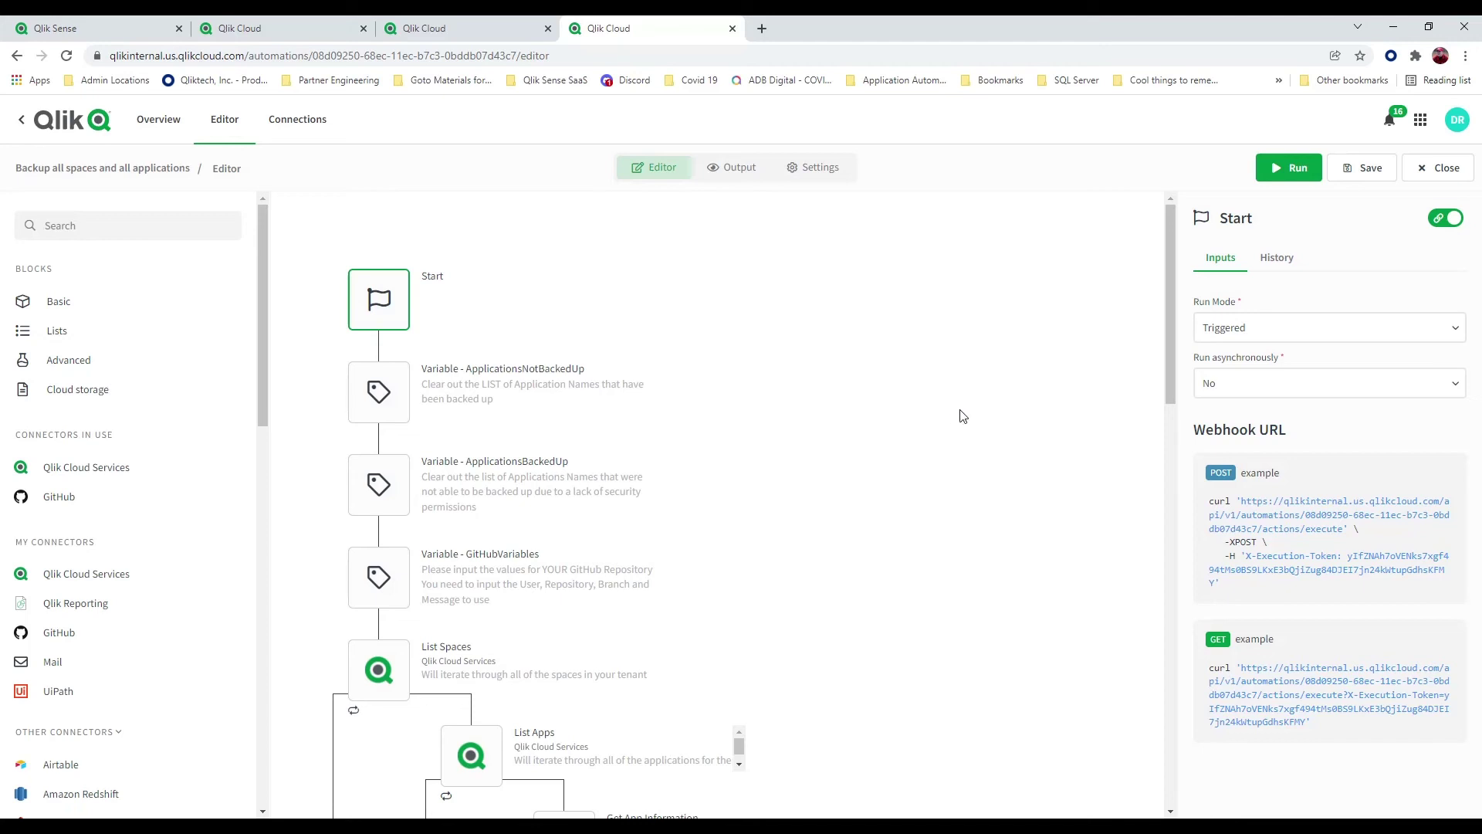
click(401, 401)
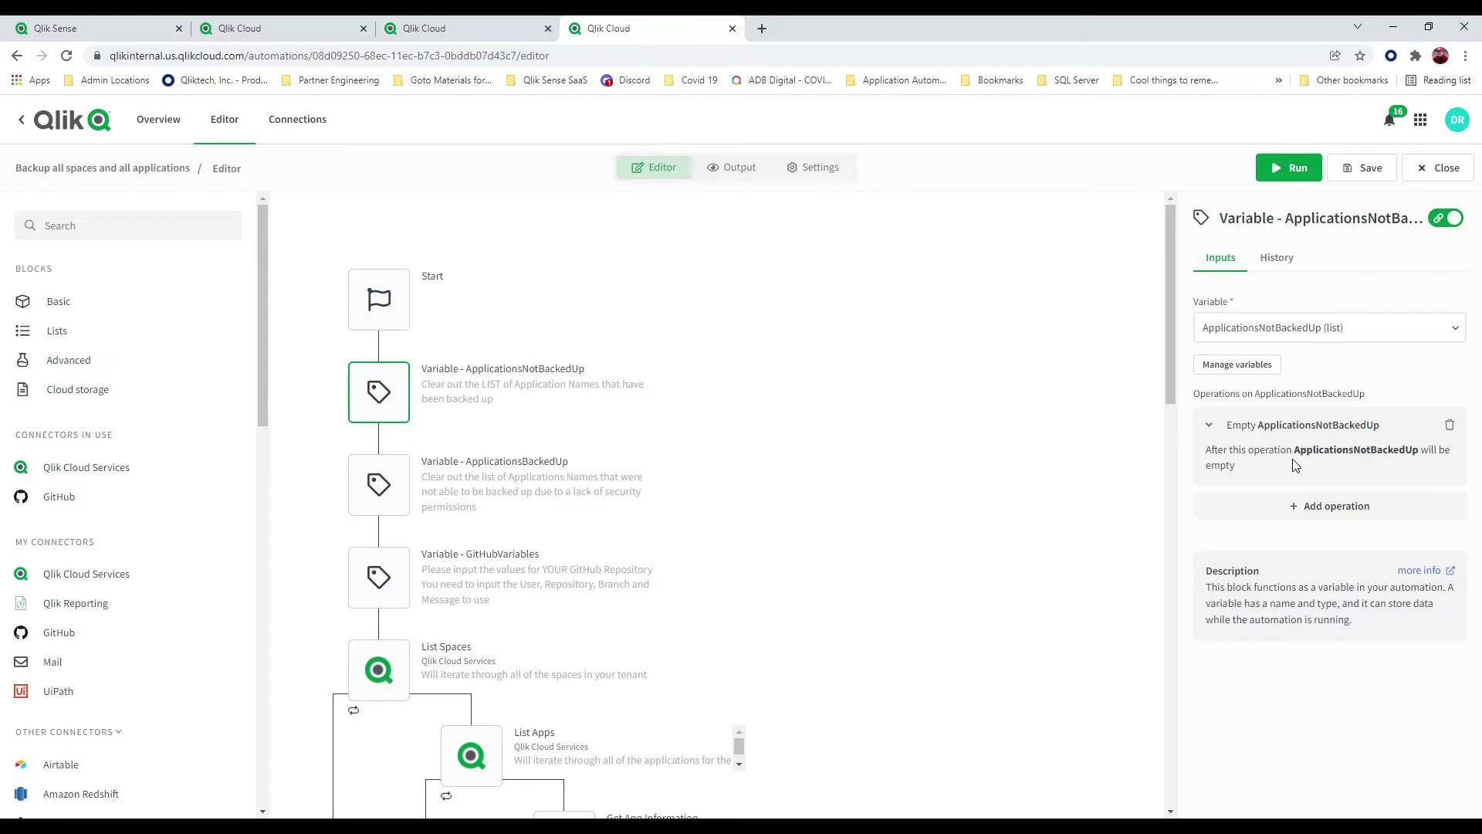
click(398, 498)
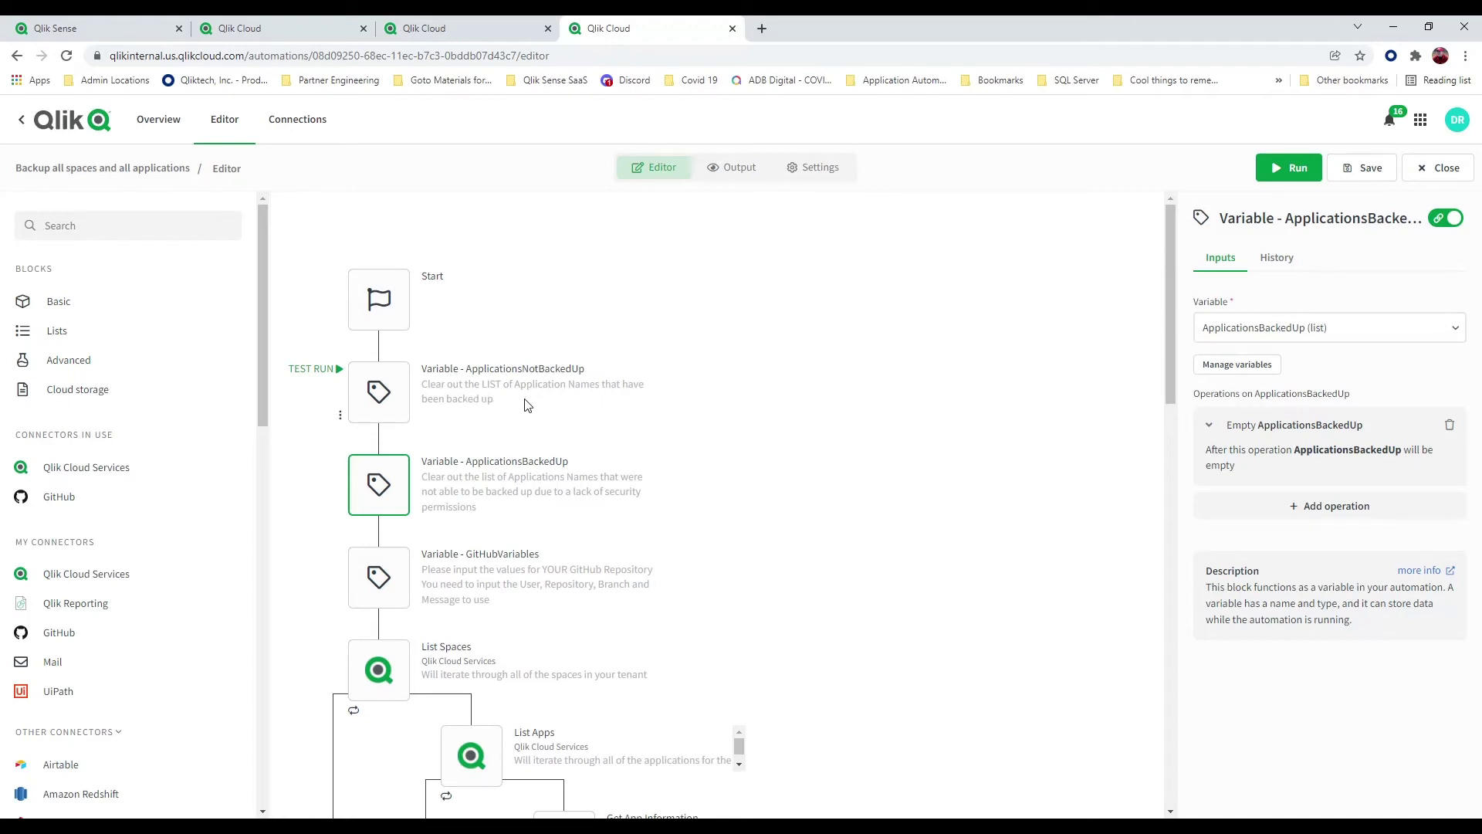
Step: View the comment of the ApplicationsNotBackedUp variable block in the comment editor and close it without saving
right_click(447, 387)
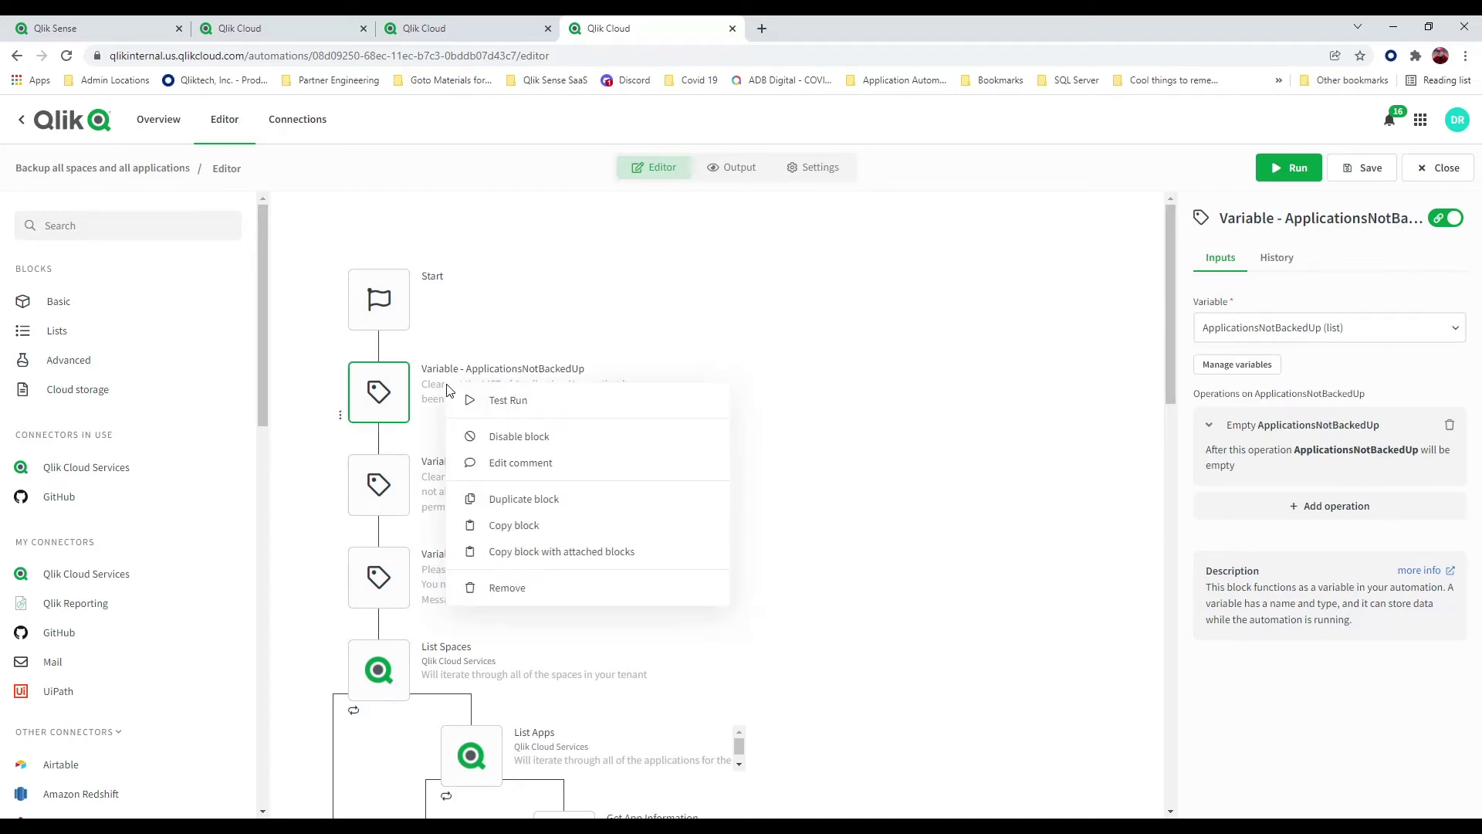
click(522, 463)
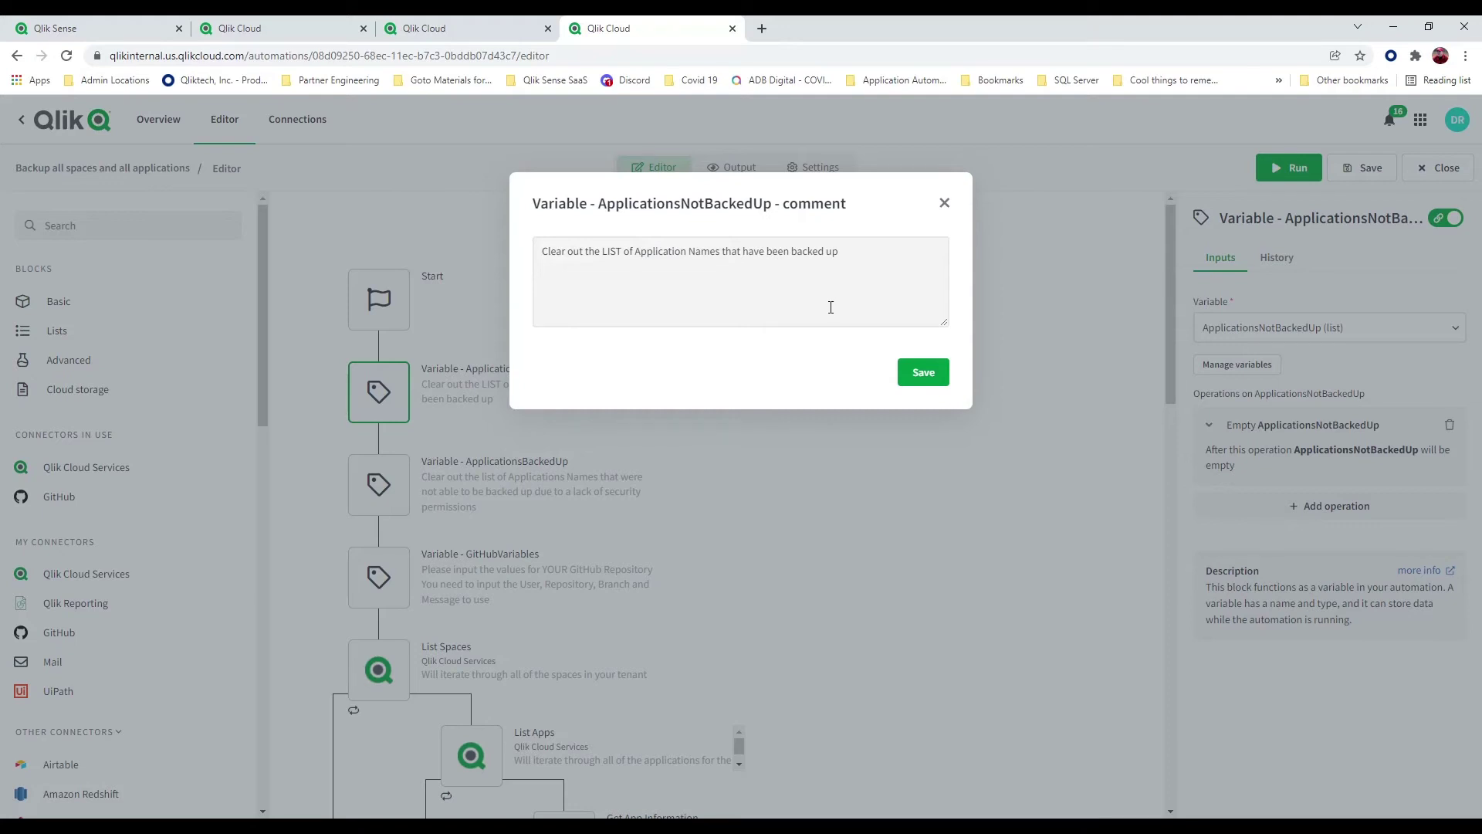
click(943, 203)
mouse_move(485, 388)
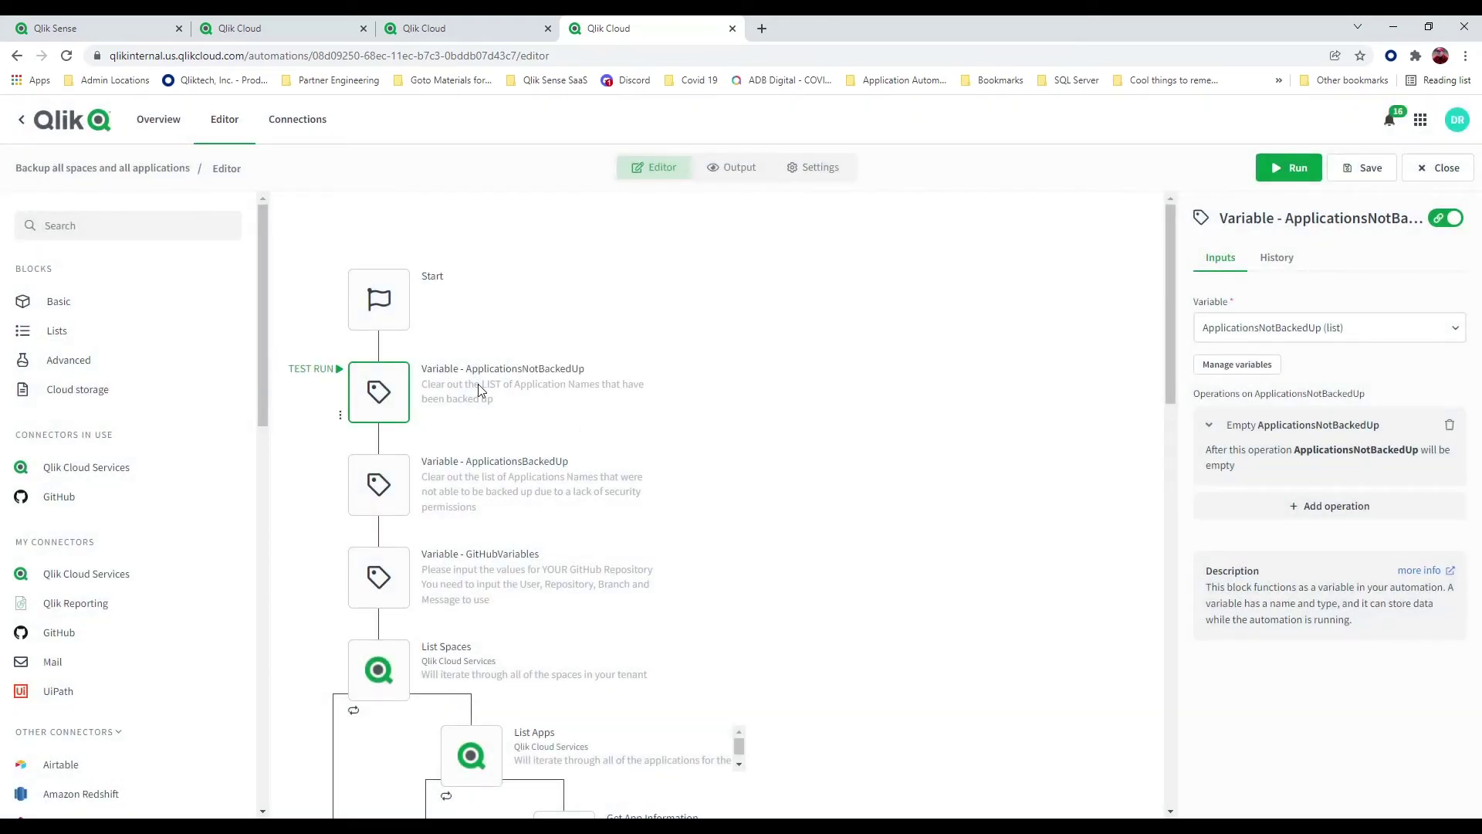
Step: Inspect the key/values of the GitHubVariables variable block, expanding and collapsing the Branch entry
mouse_move(477, 483)
scroll(481, 479, down, 1)
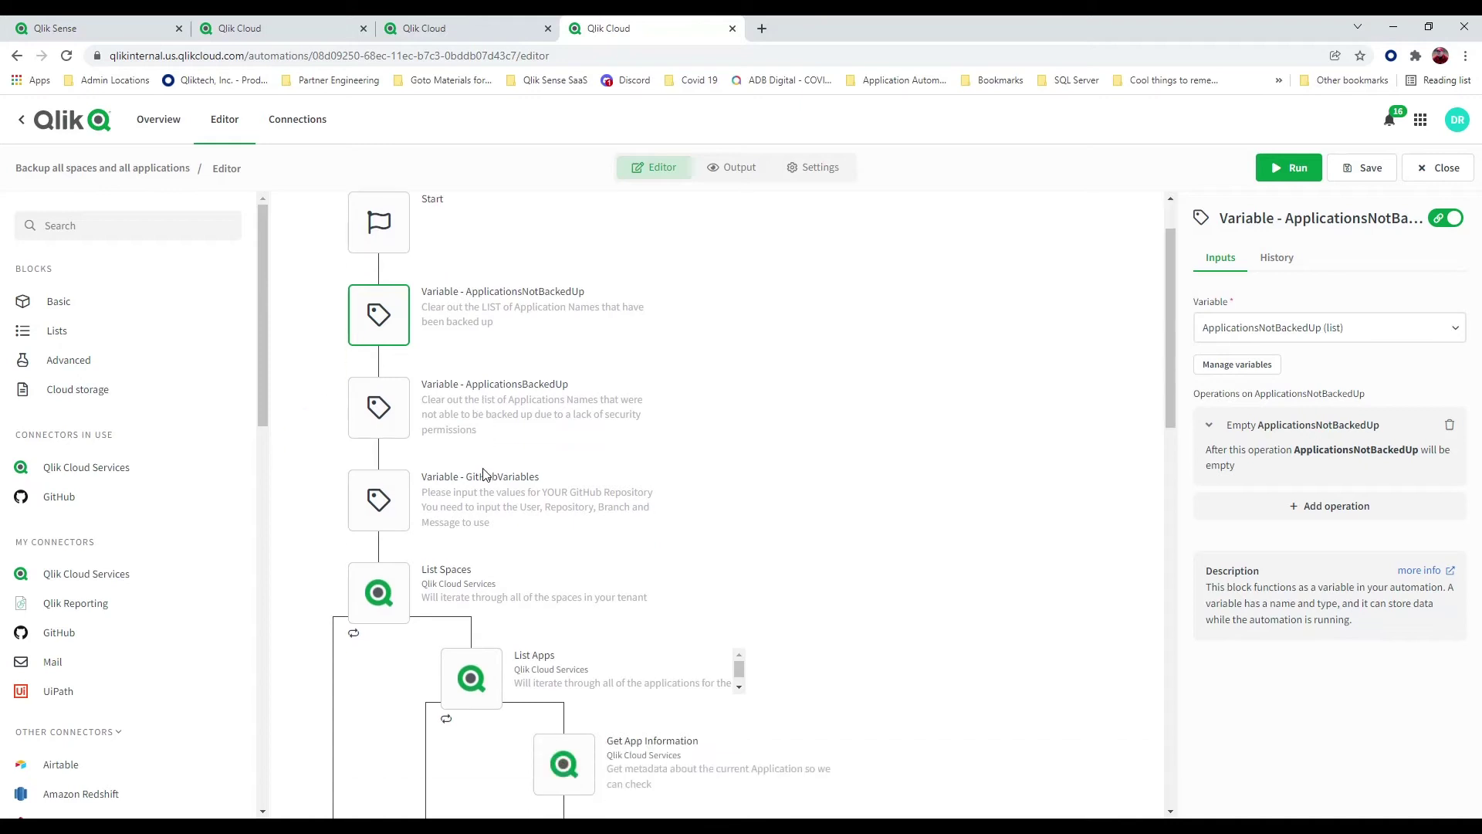
mouse_move(521, 424)
scroll(538, 422, down, 1)
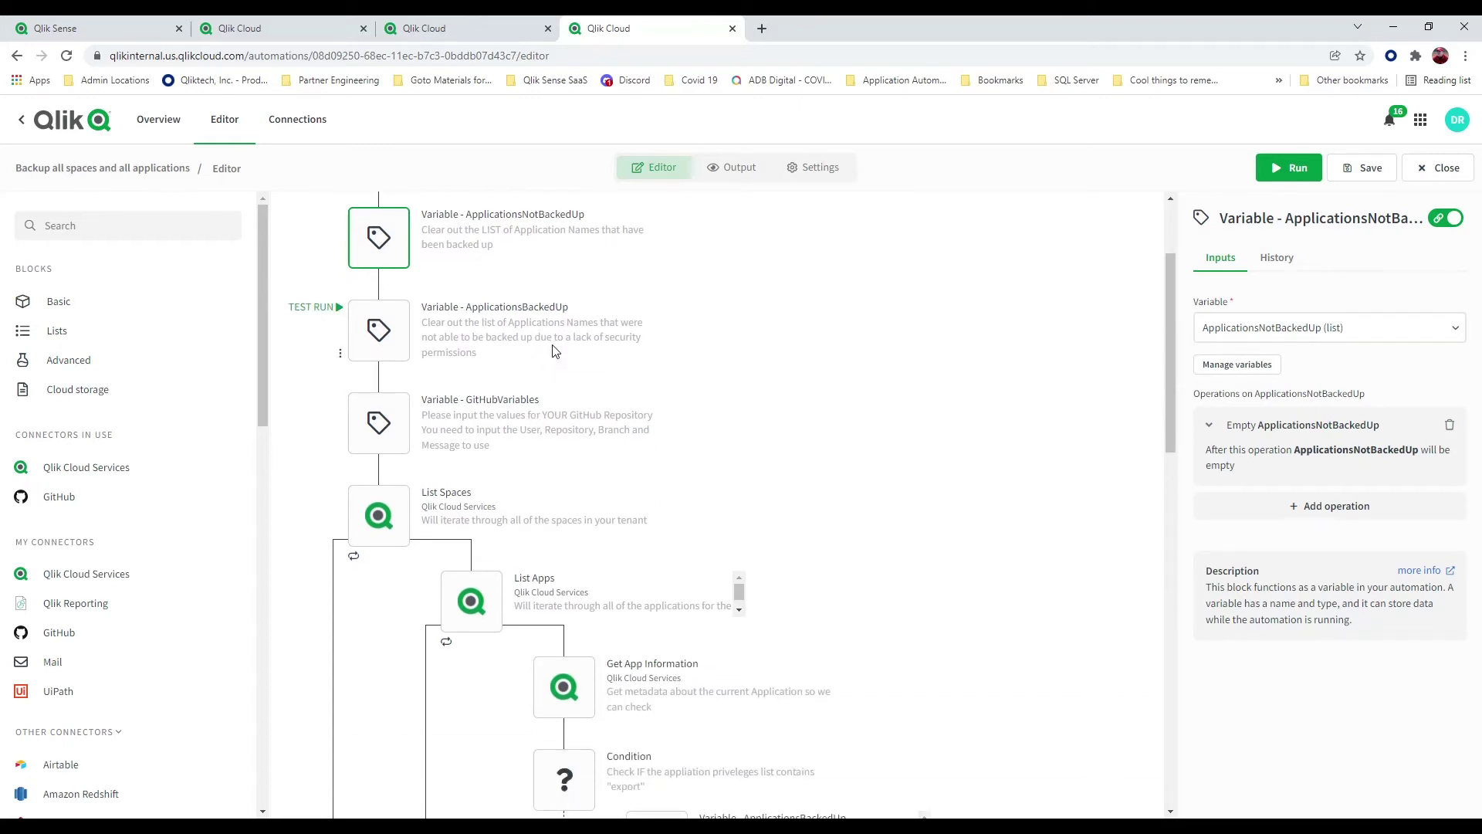
scroll(553, 352, down, 2)
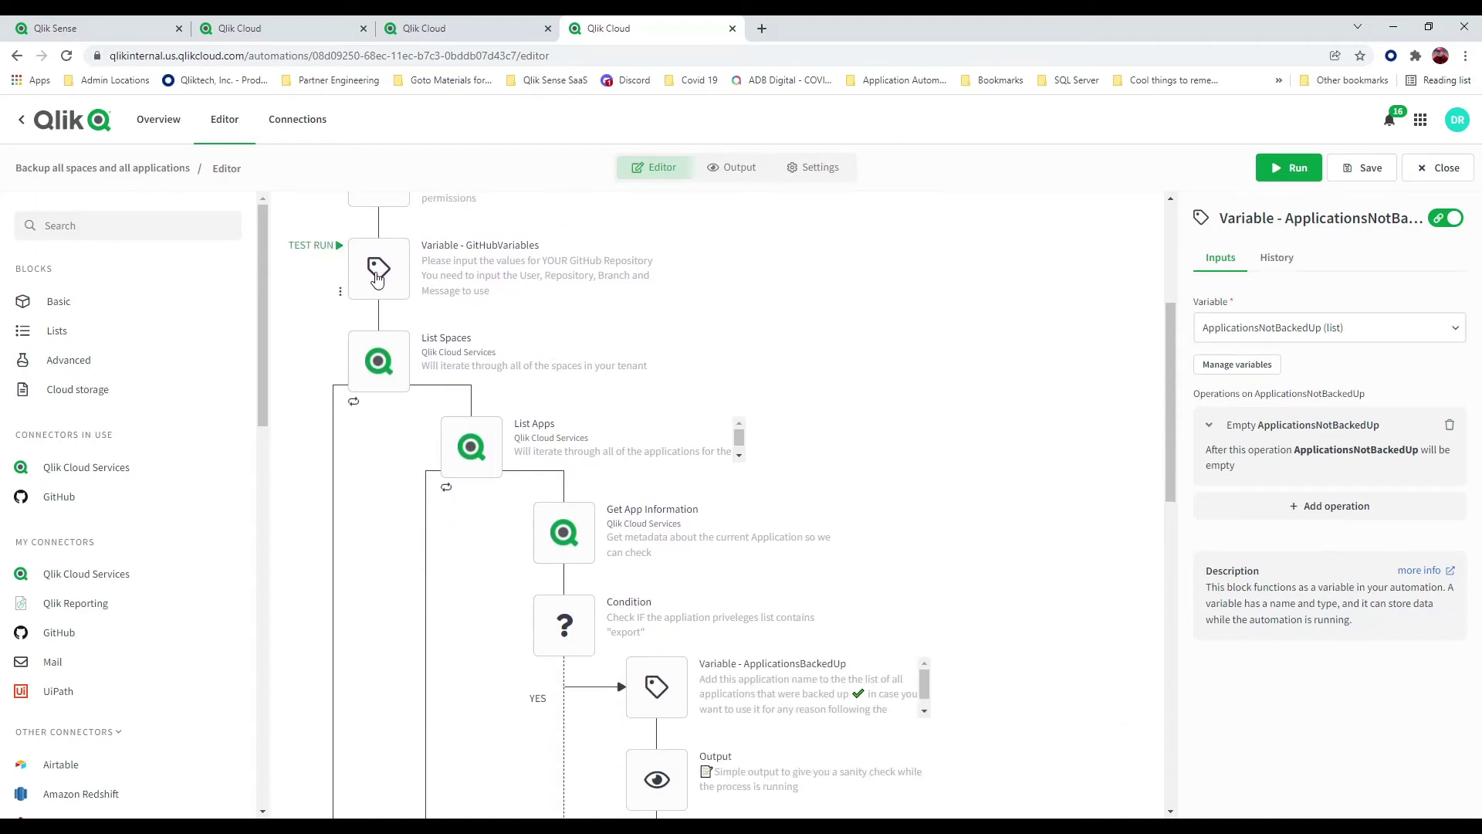
click(376, 280)
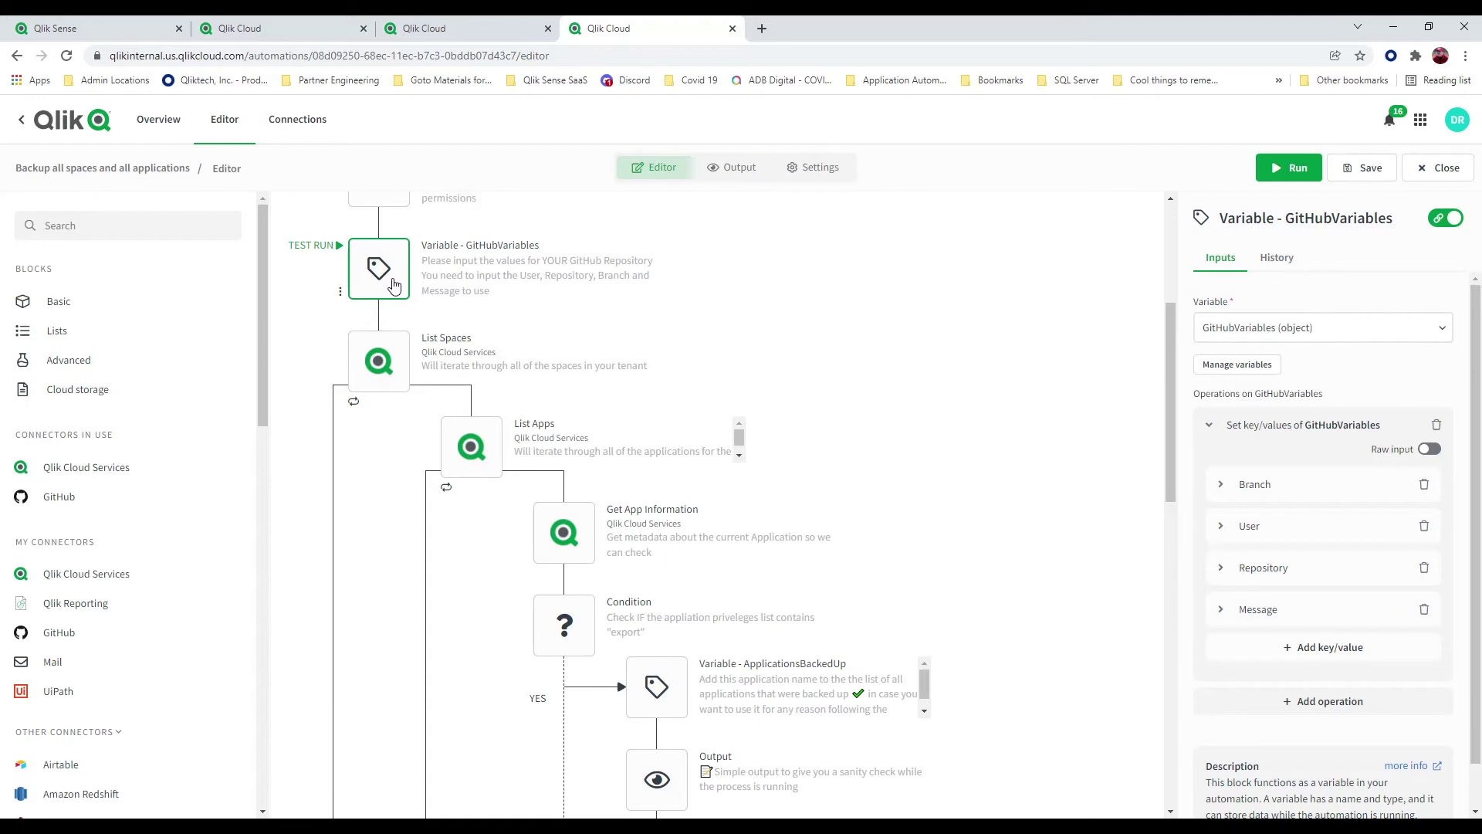
click(1220, 487)
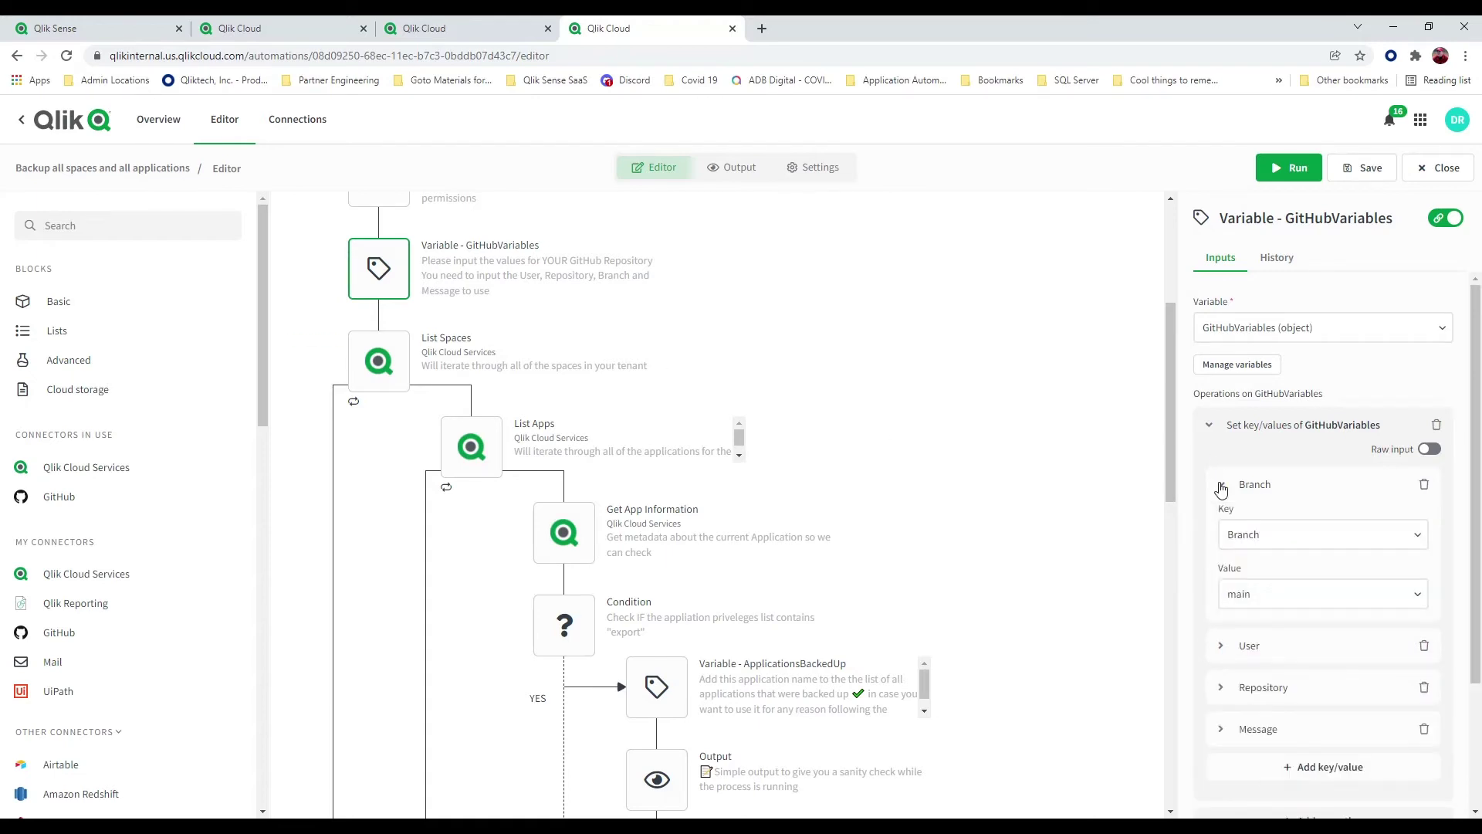
click(1221, 487)
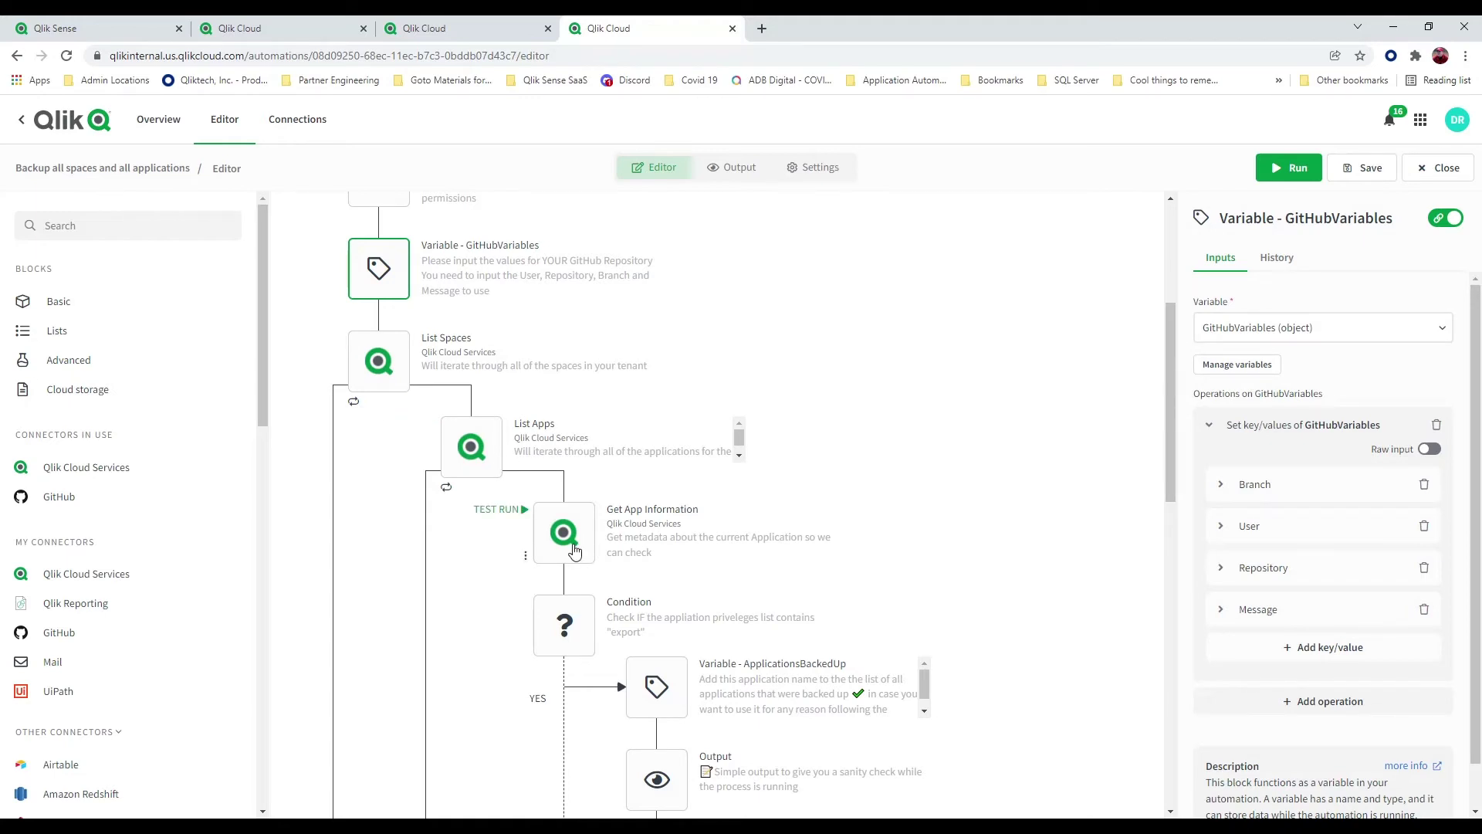
Step: Check the Get App Information block's App Id mapping and expand the privileges list behind the Condition block's If value
drag(575, 550, 583, 474)
click(579, 471)
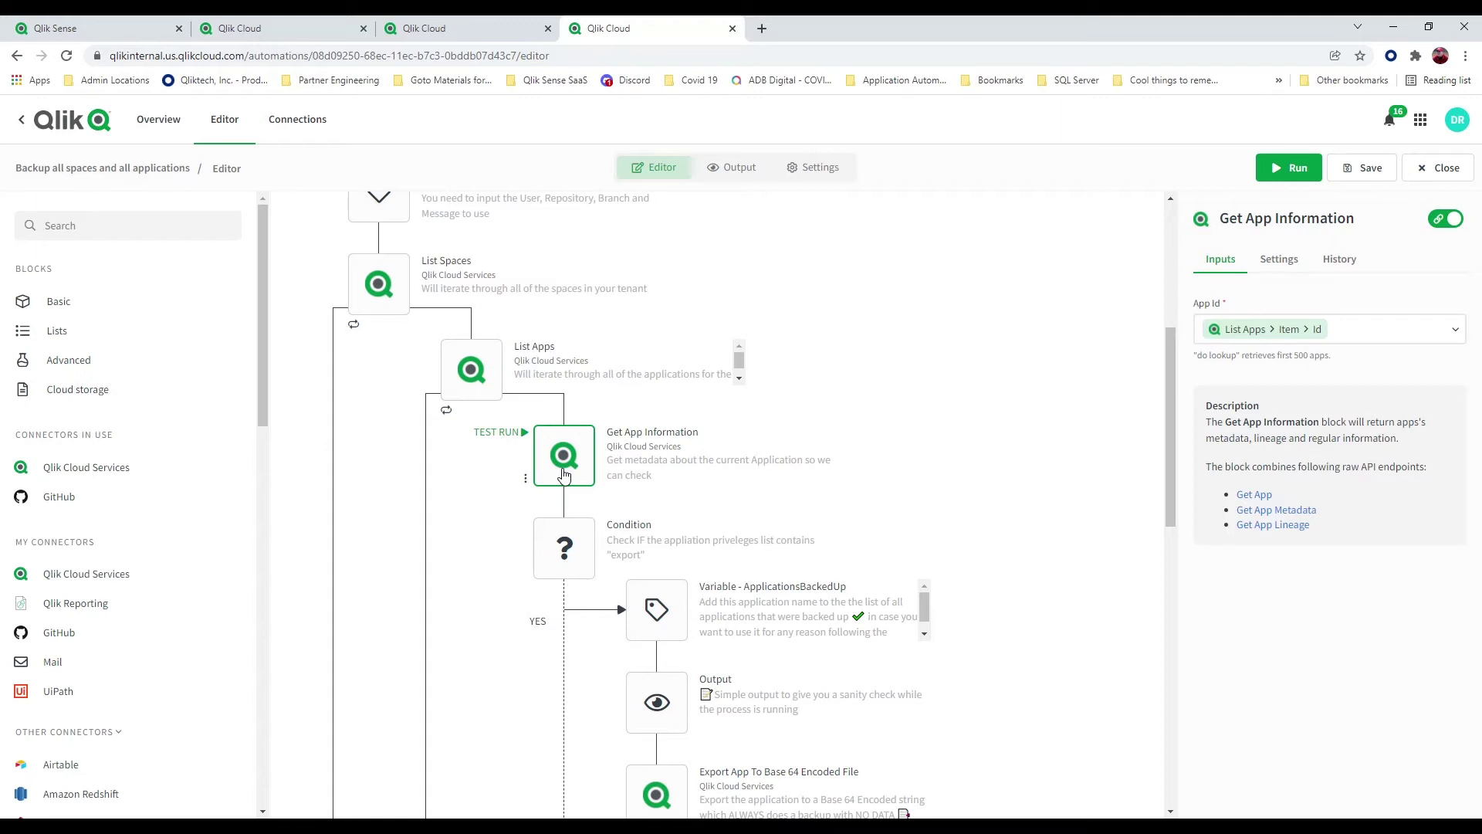
click(579, 554)
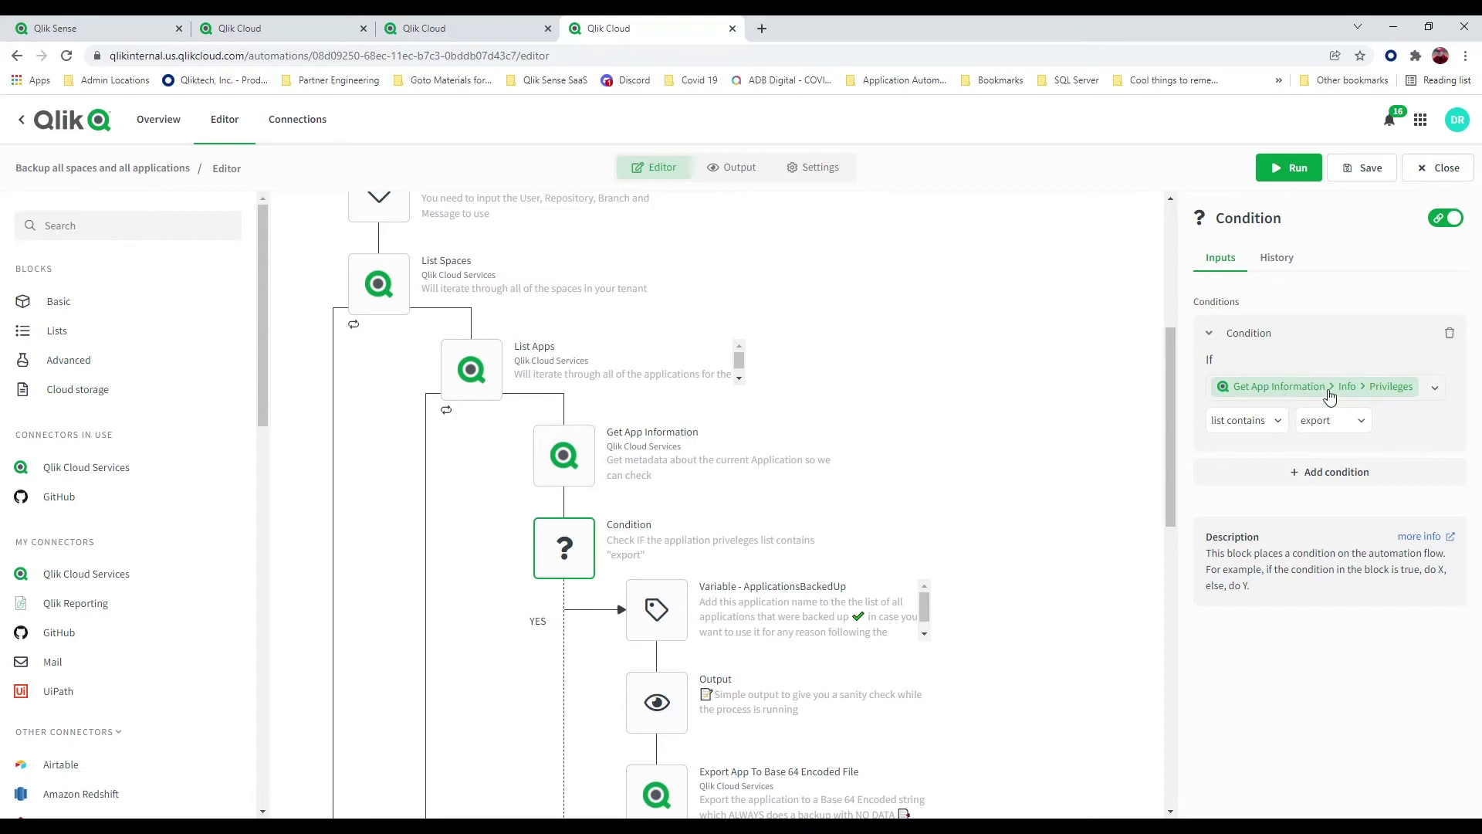
click(1436, 392)
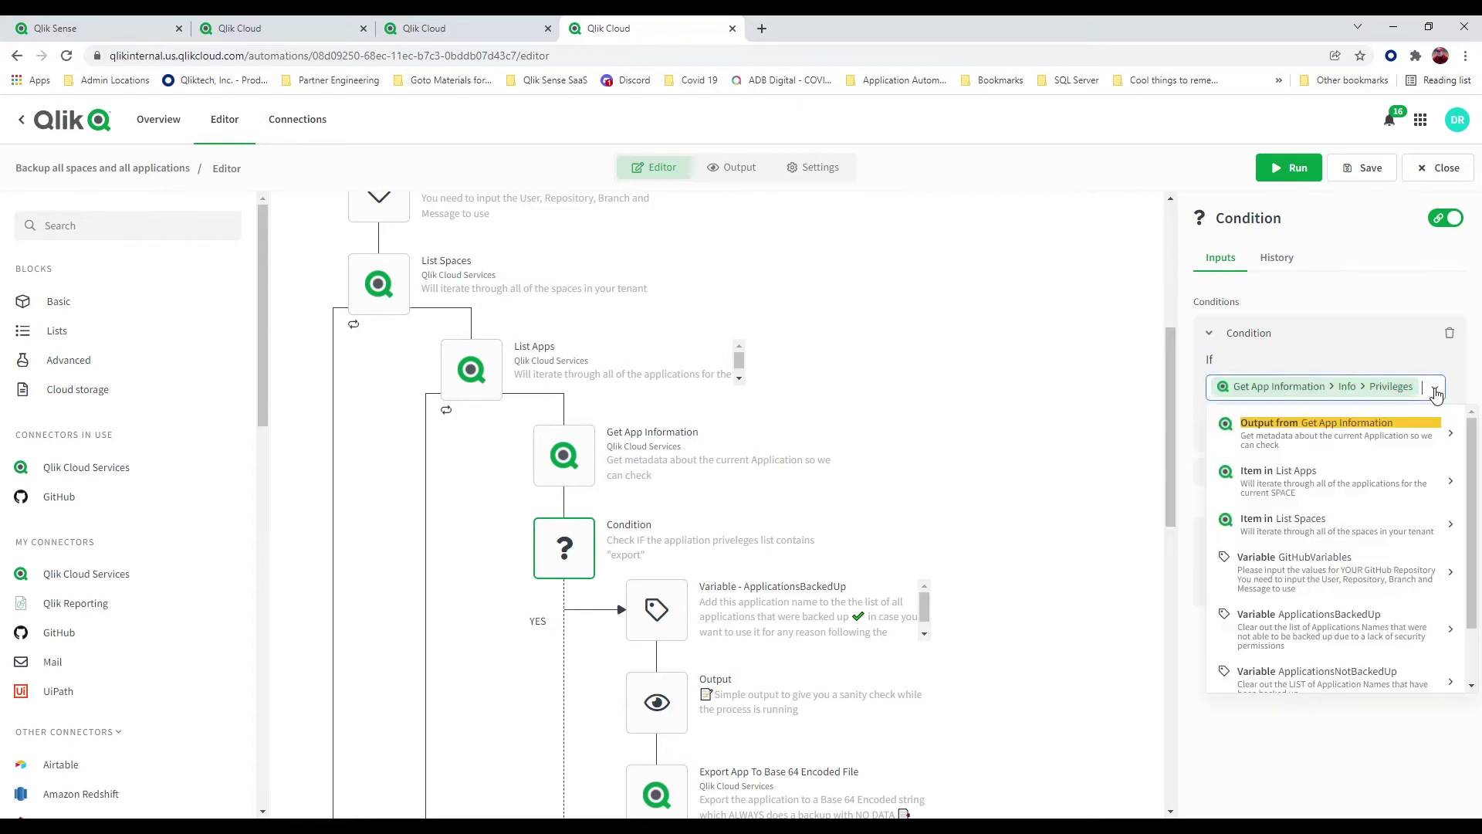
click(1382, 440)
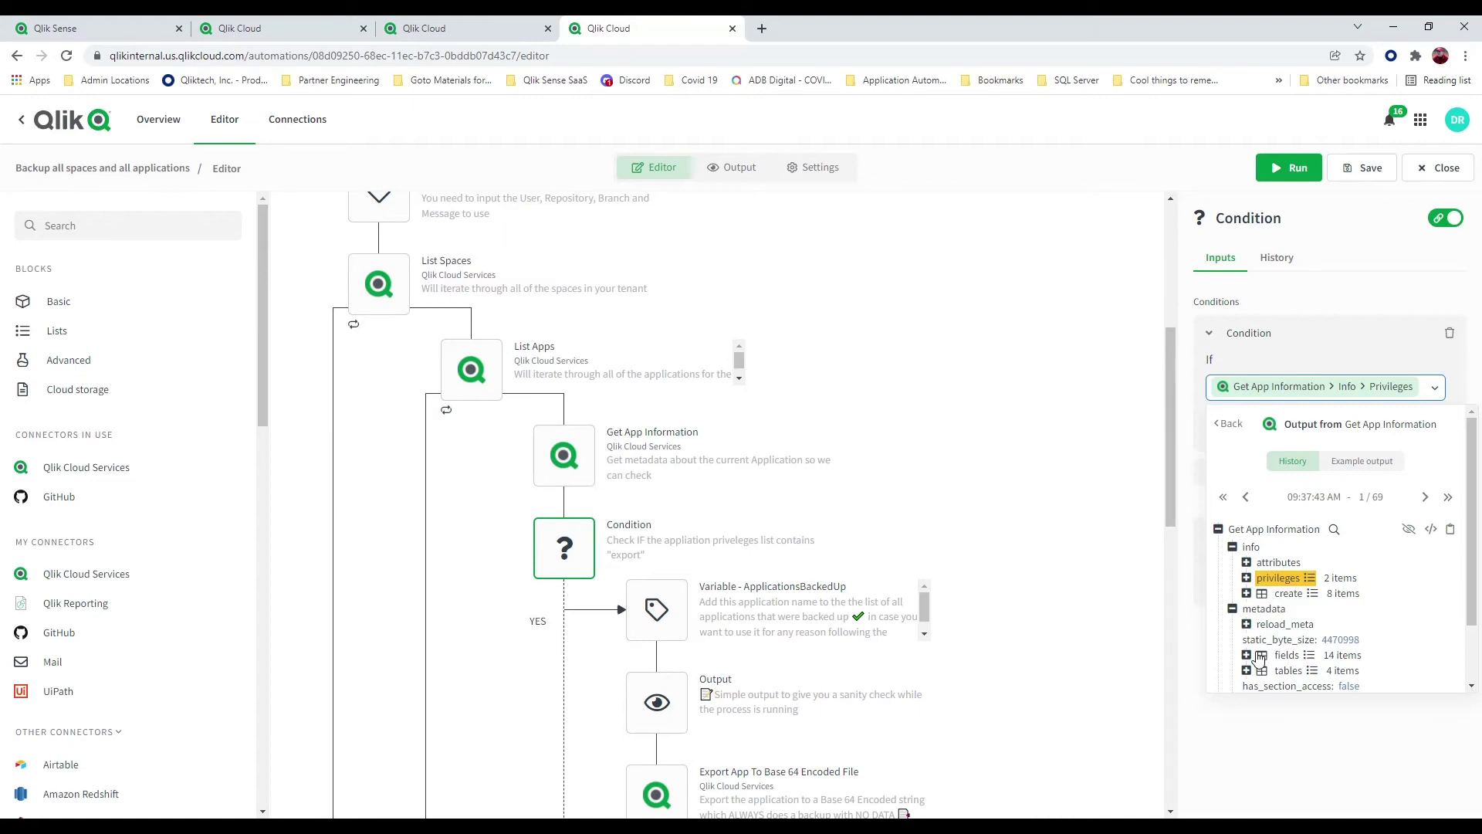
click(1248, 583)
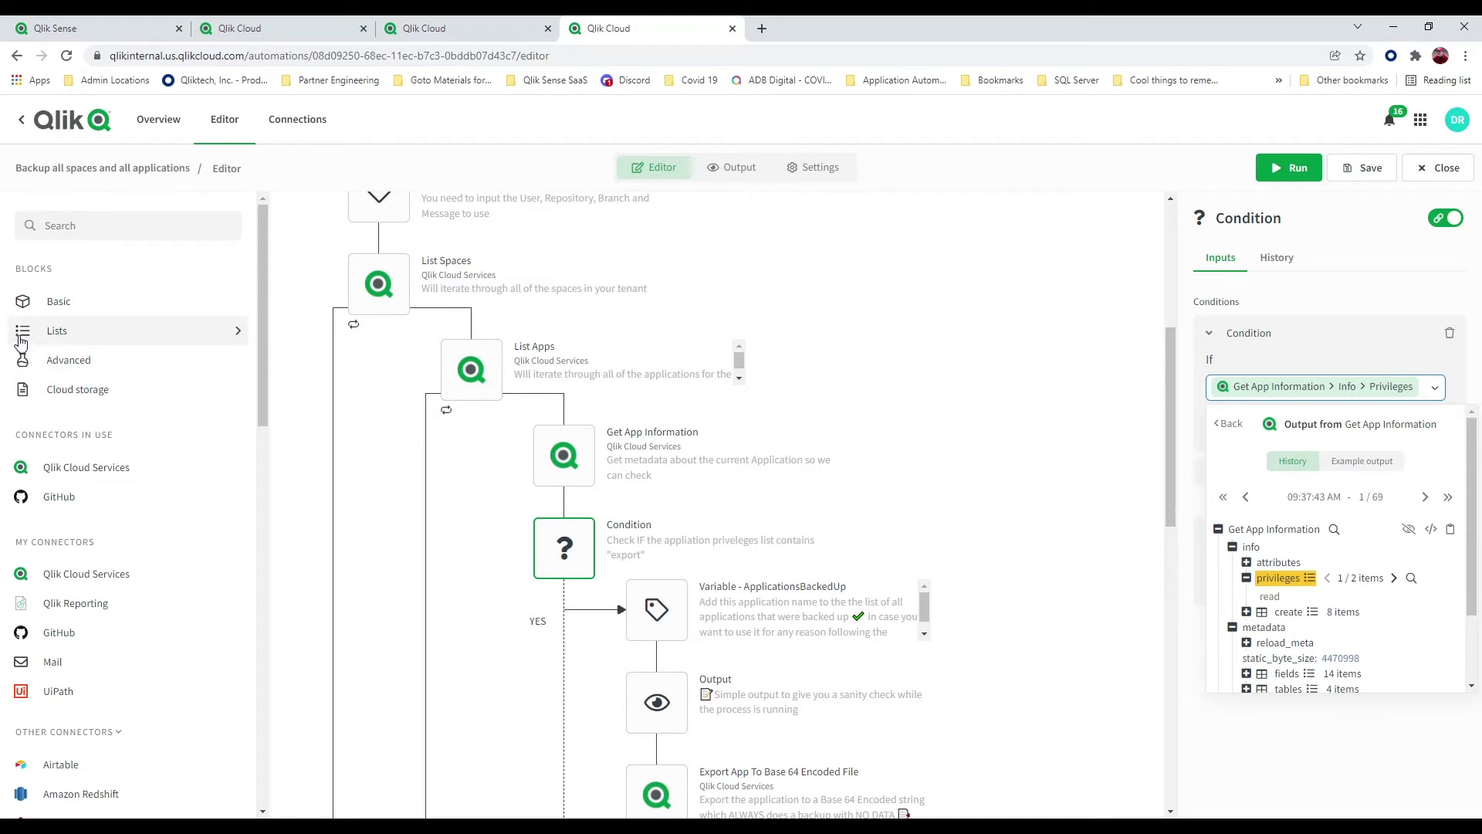
click(1245, 360)
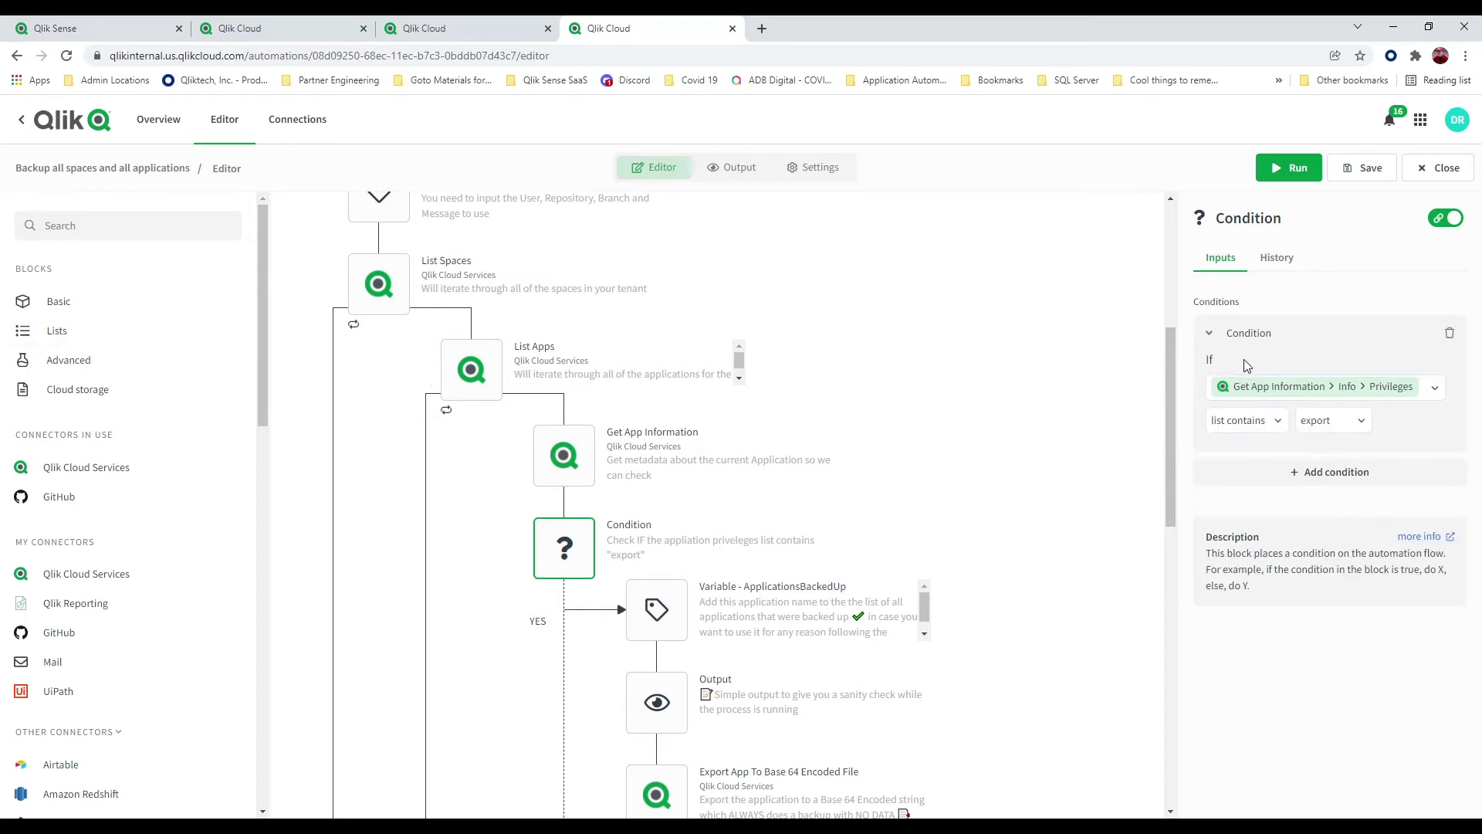
Step: Review the comparison operators available in the Condition block, including list contains, and dismiss the choices
click(1284, 425)
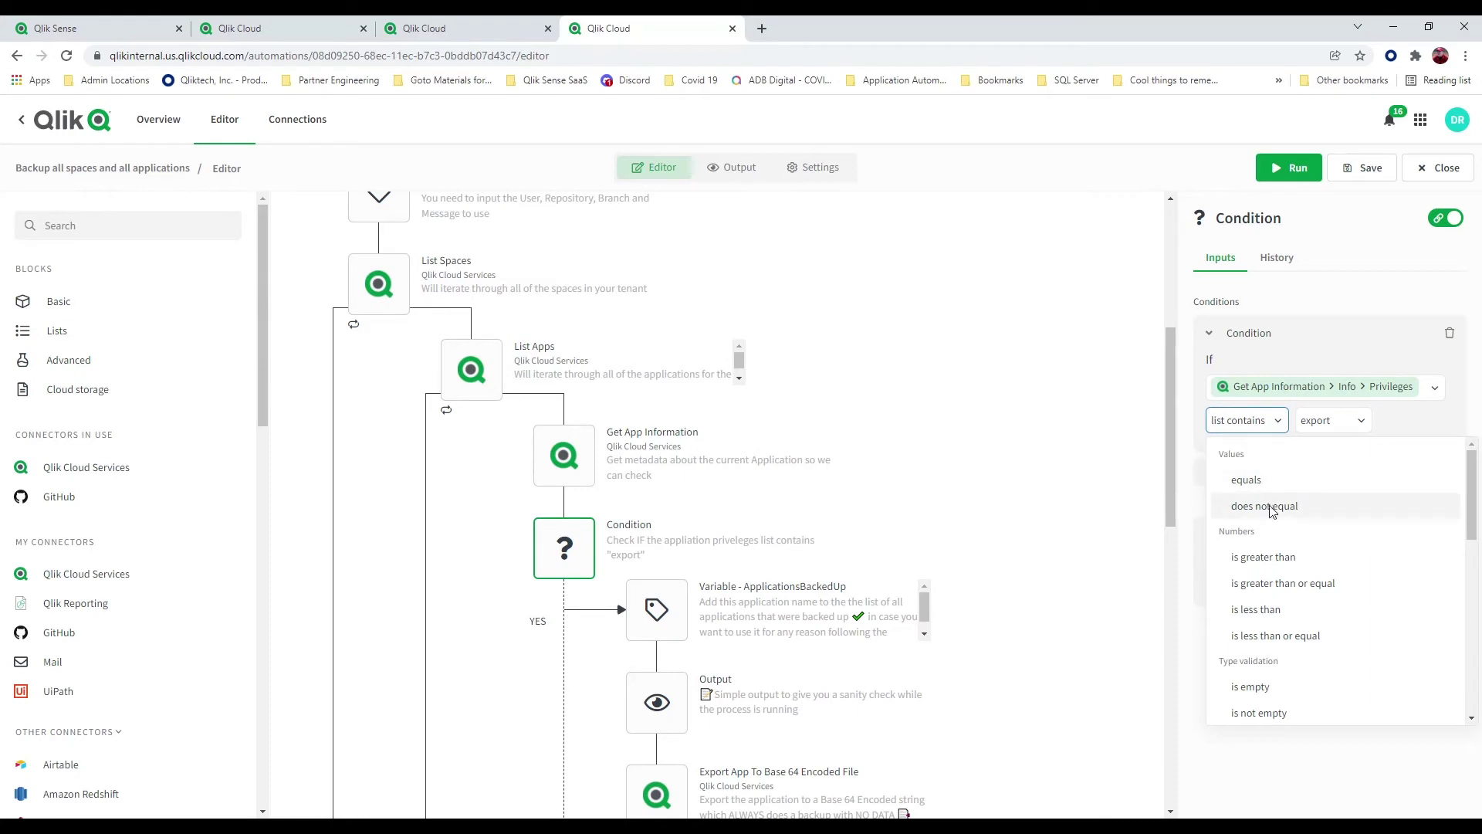
scroll(1274, 517, down, 1)
scroll(1274, 518, down, 3)
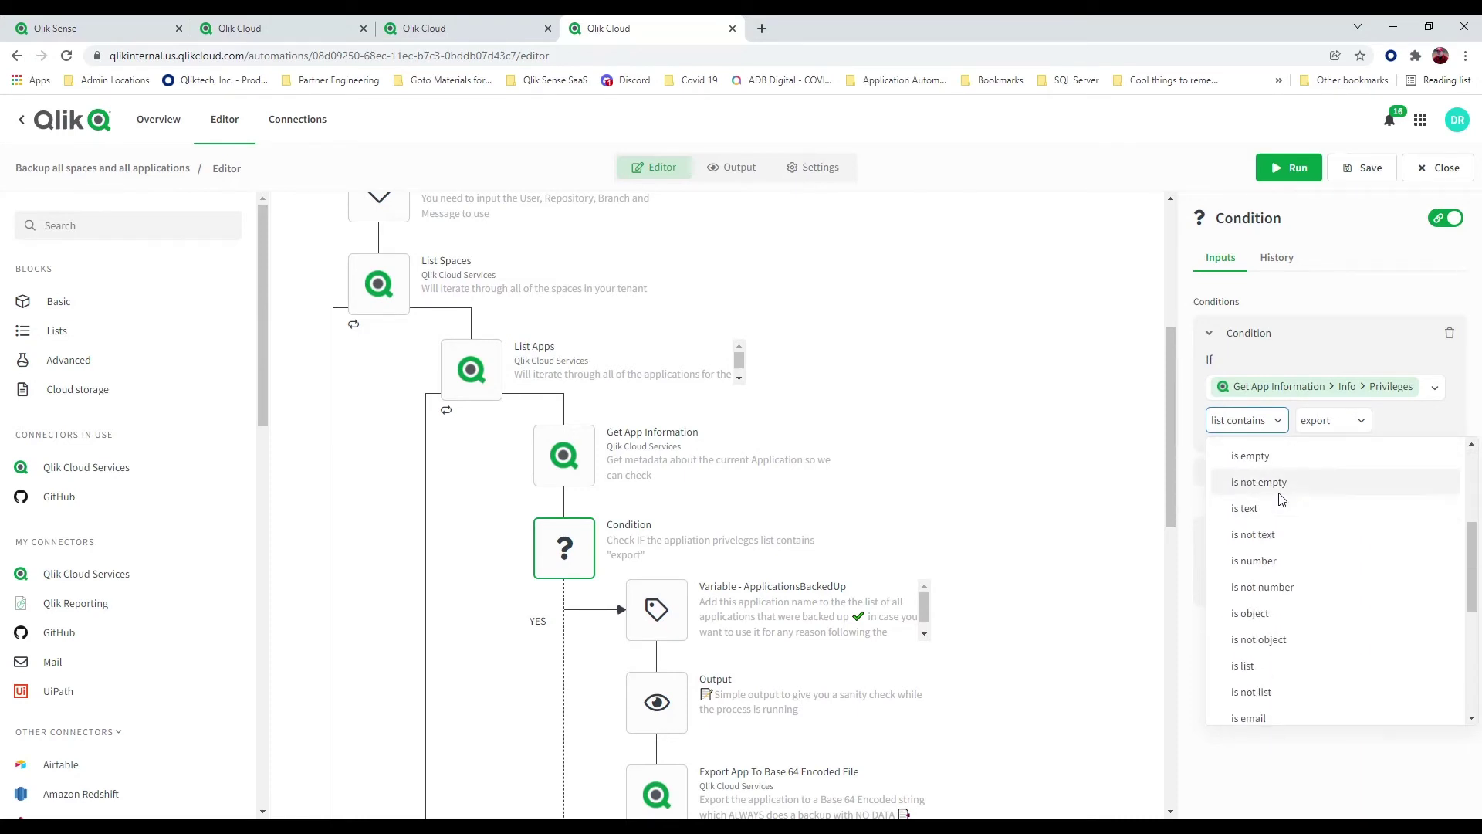
scroll(1280, 500, up, 1)
scroll(1280, 500, down, 4)
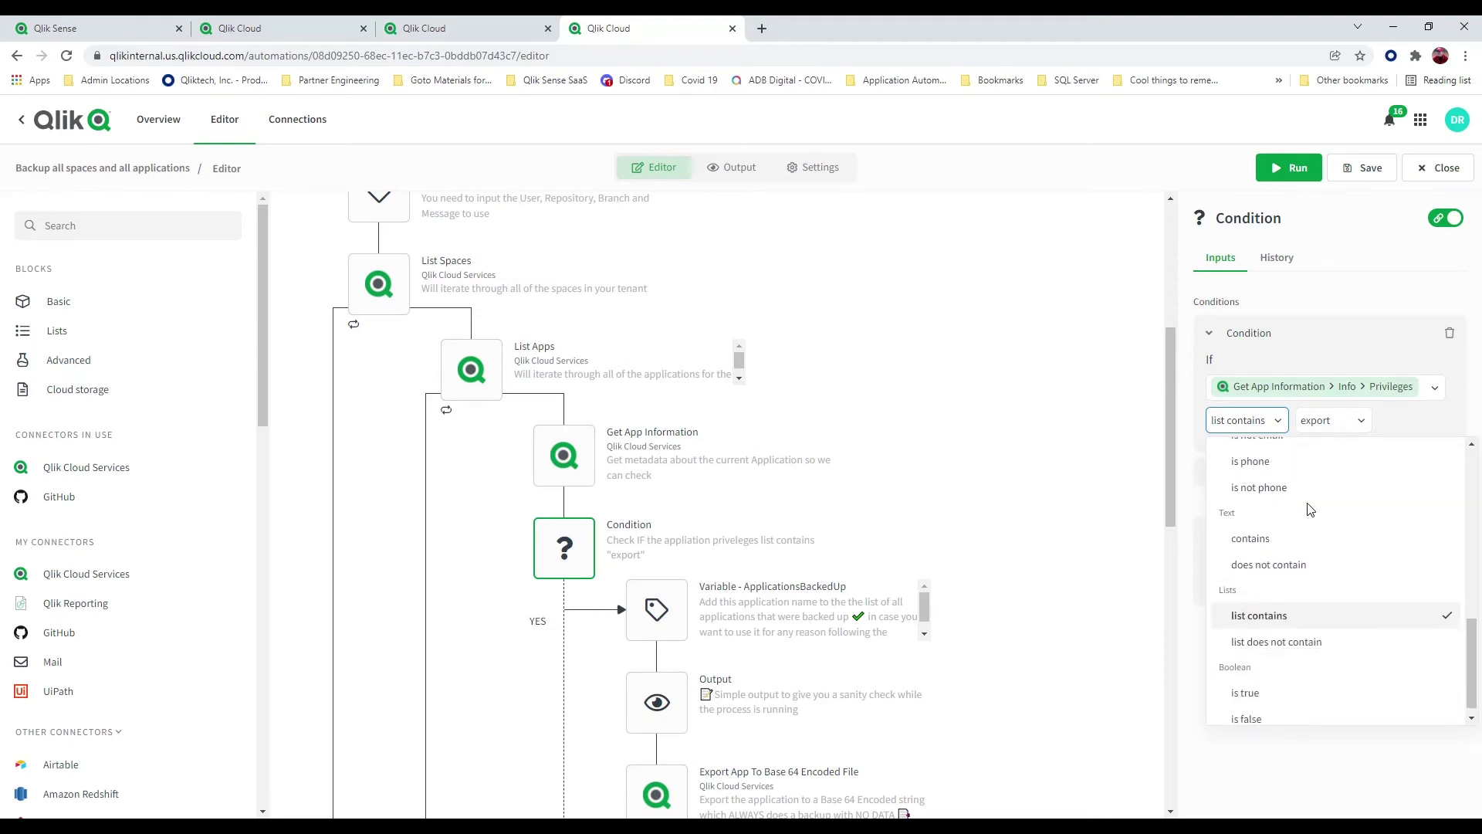
scroll(1309, 510, down, 1)
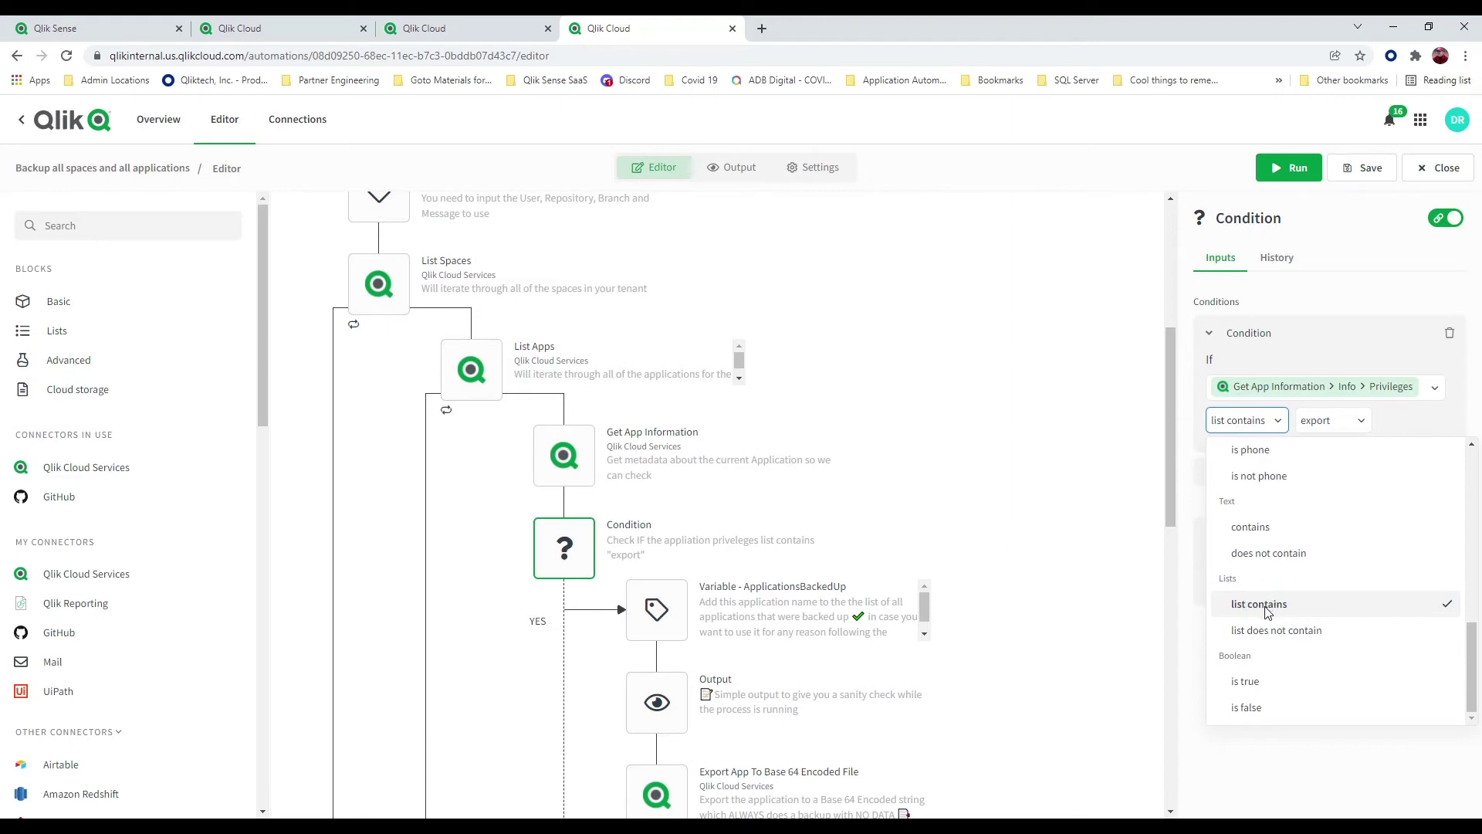
click(1349, 439)
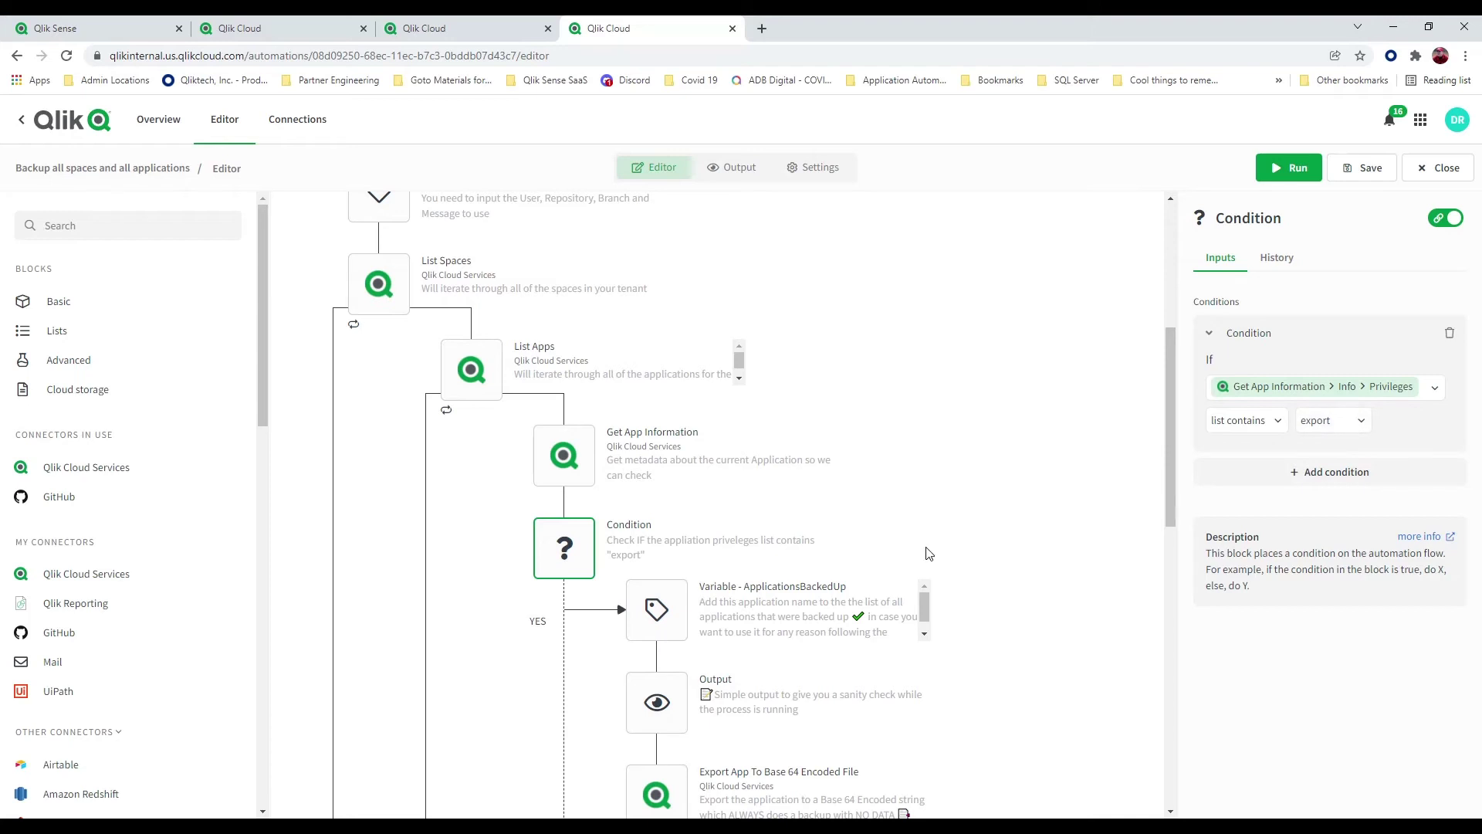
Step: Inspect the Add item operation of the ApplicationsBackedUp variable block in the condition's YES branch
scroll(929, 554, down, 1)
click(677, 550)
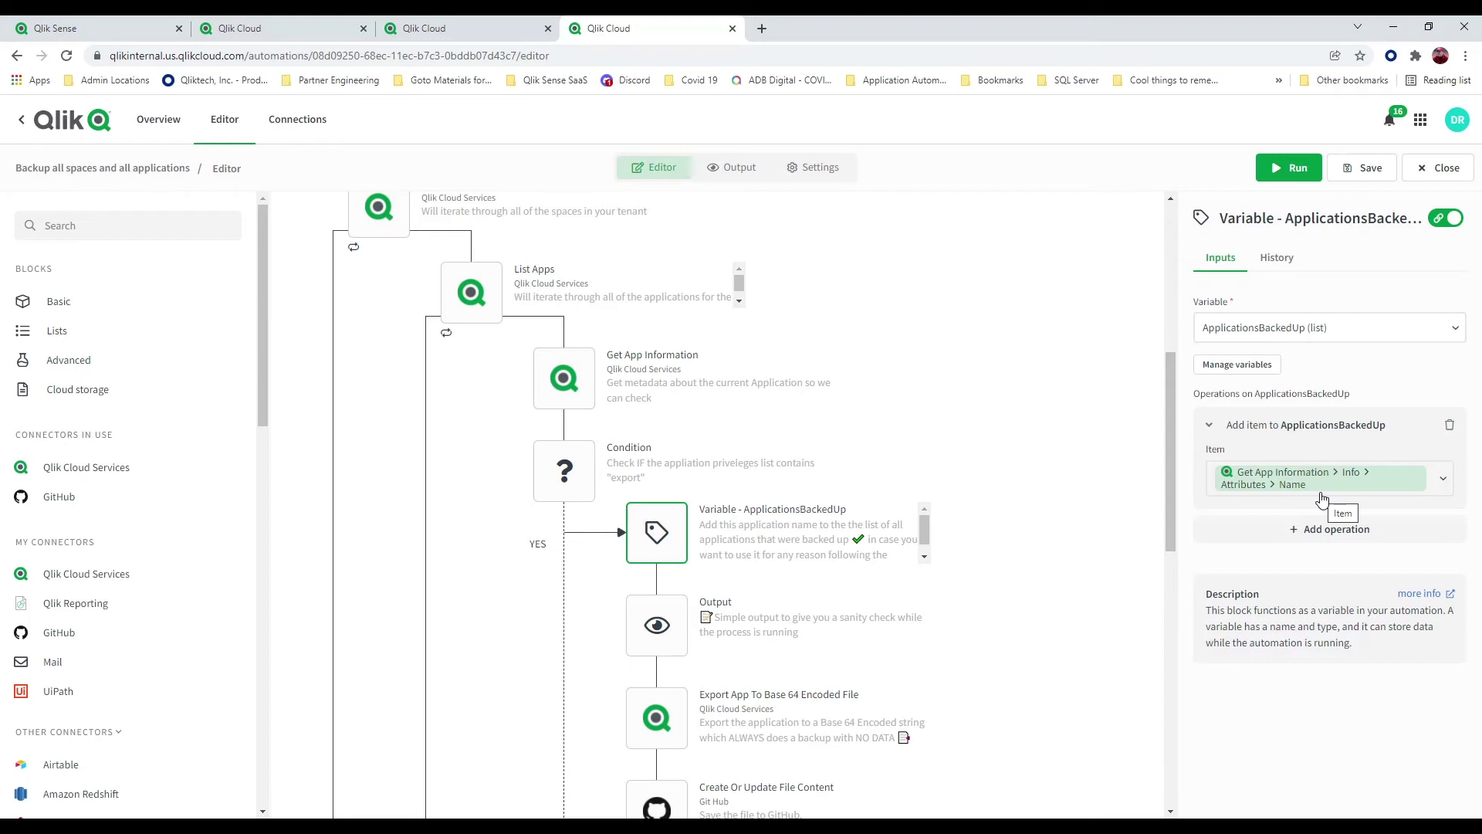
Step: Inspect the YES branch's Output block message and the App Id mapping of the Export App To Base 64 Encoded File block
click(658, 628)
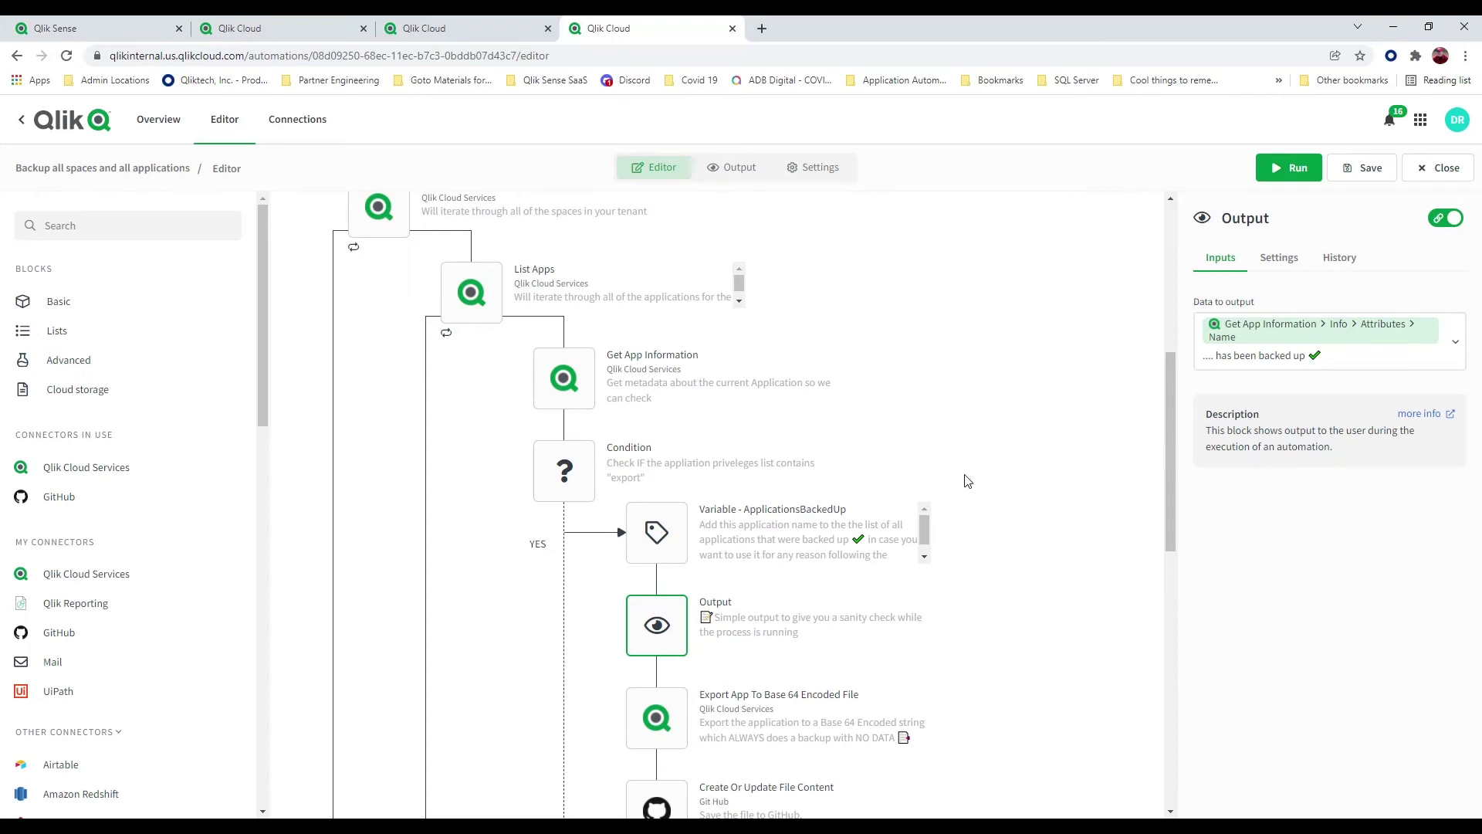
scroll(967, 481, down, 2)
click(660, 576)
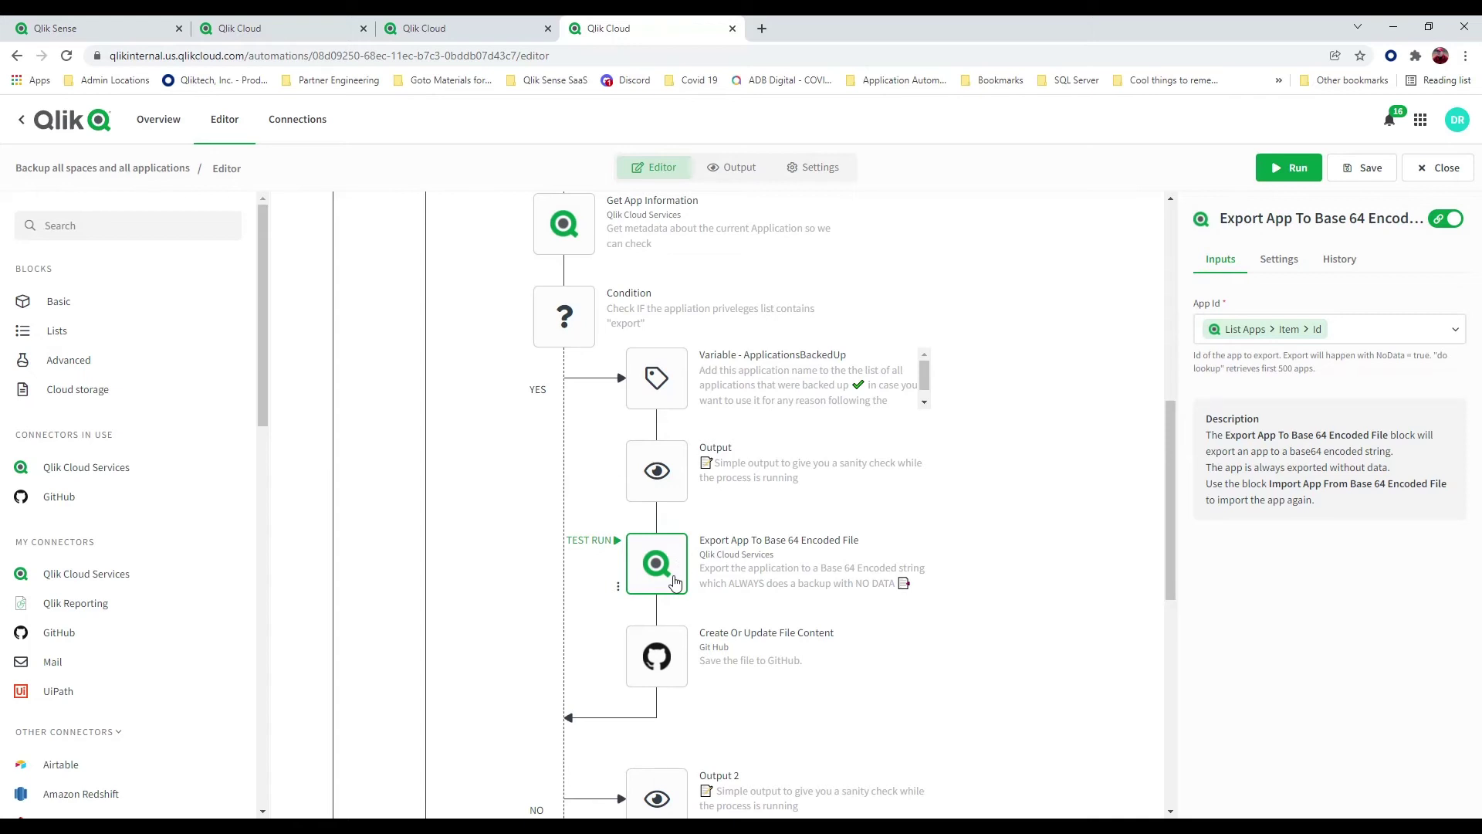
Step: Examine the Create Or Update File Content block's inputs, browsing GitHubVariables for the User field and toggling the raw formula display on and off
click(642, 662)
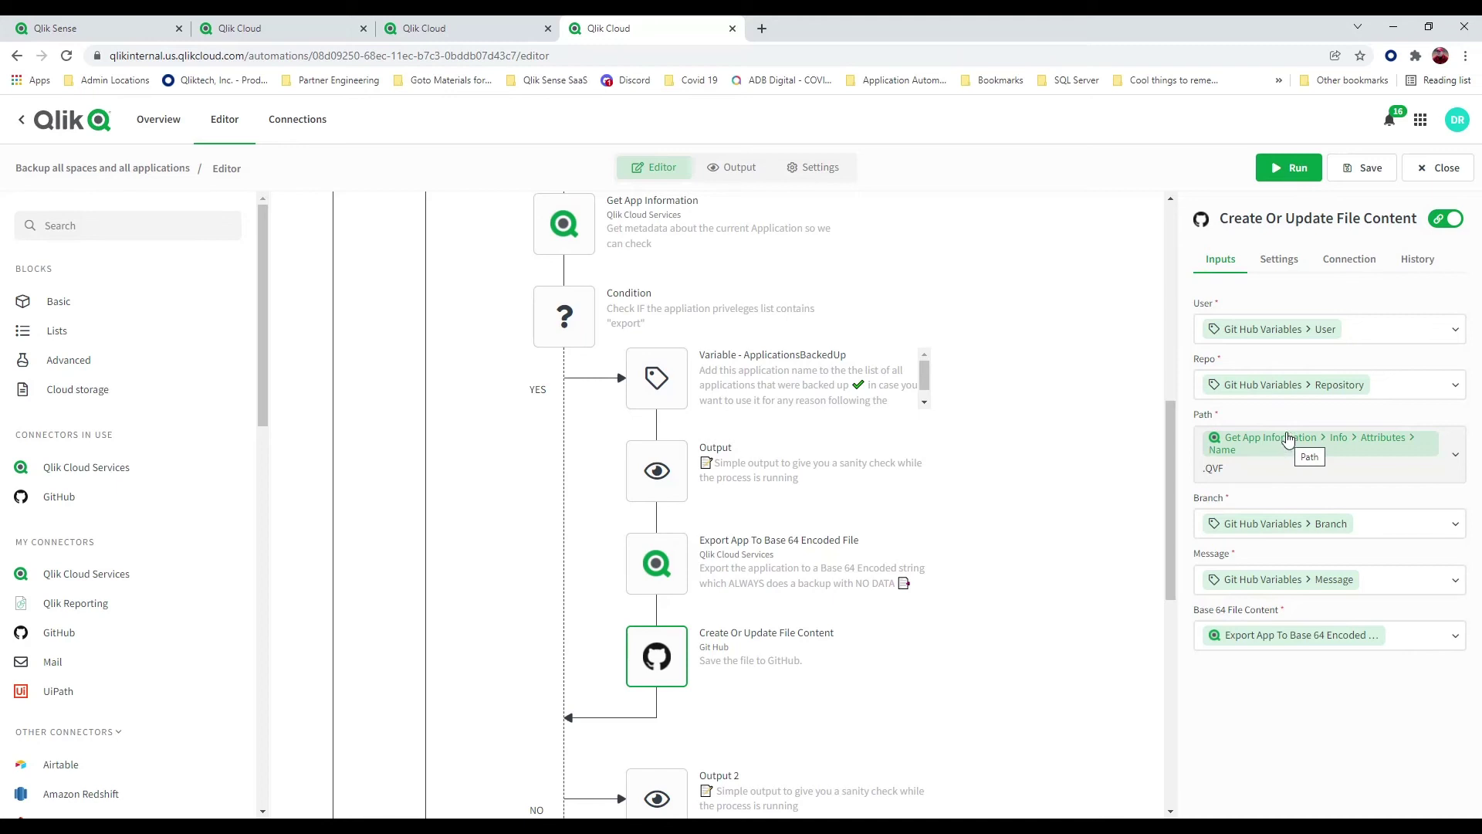
click(1457, 331)
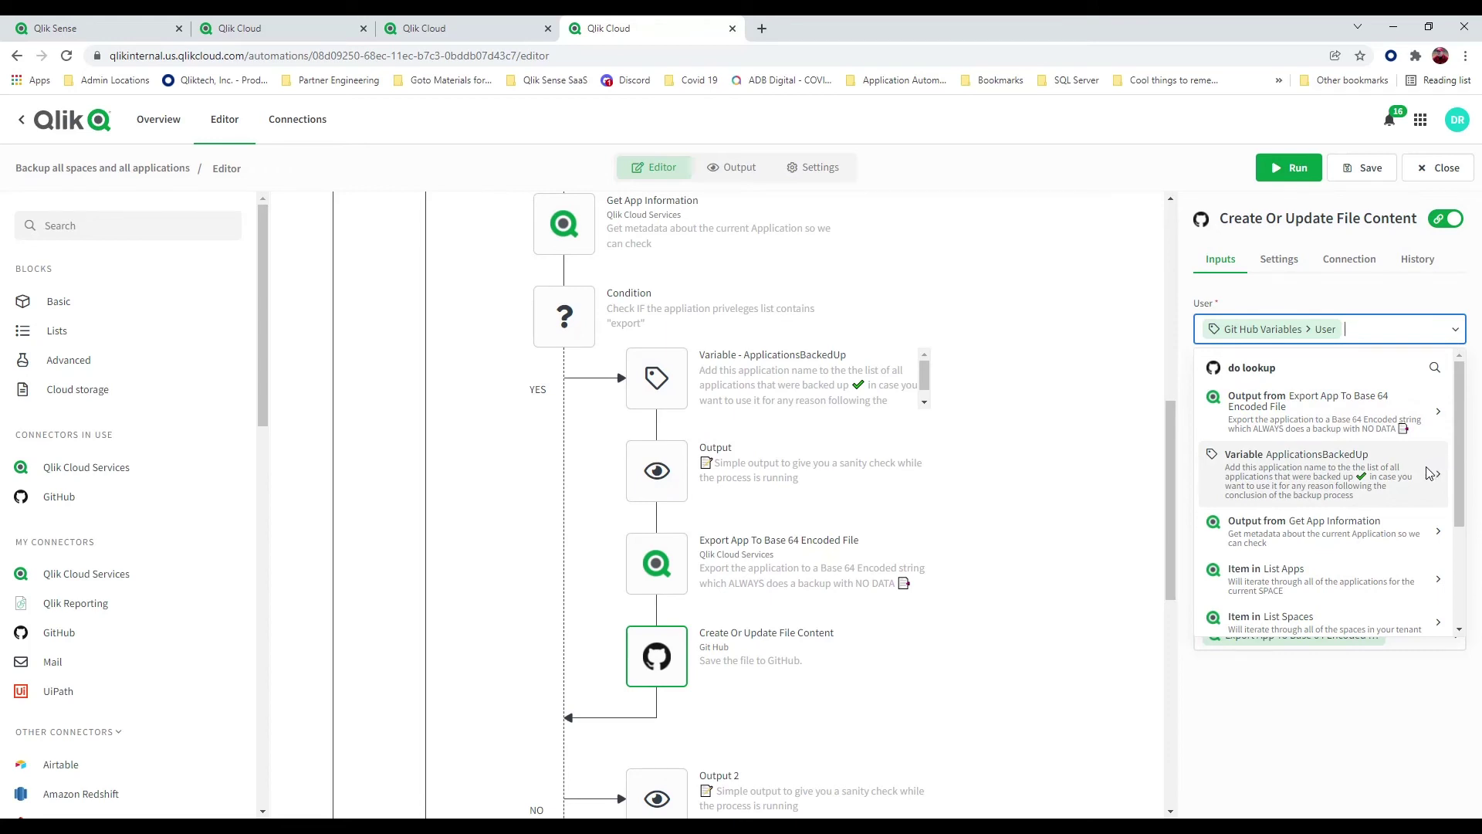
scroll(1436, 473, down, 2)
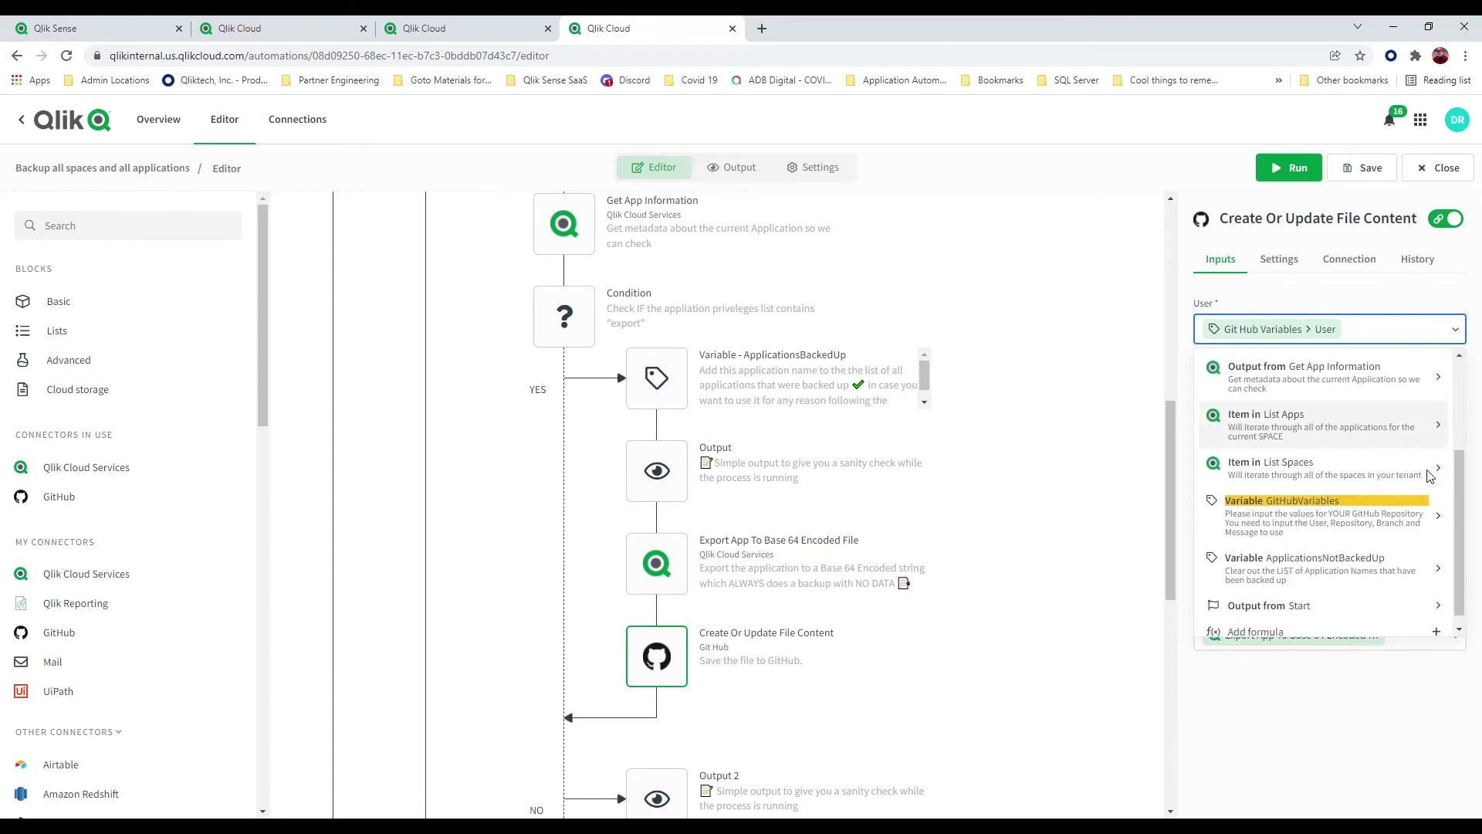
click(1438, 516)
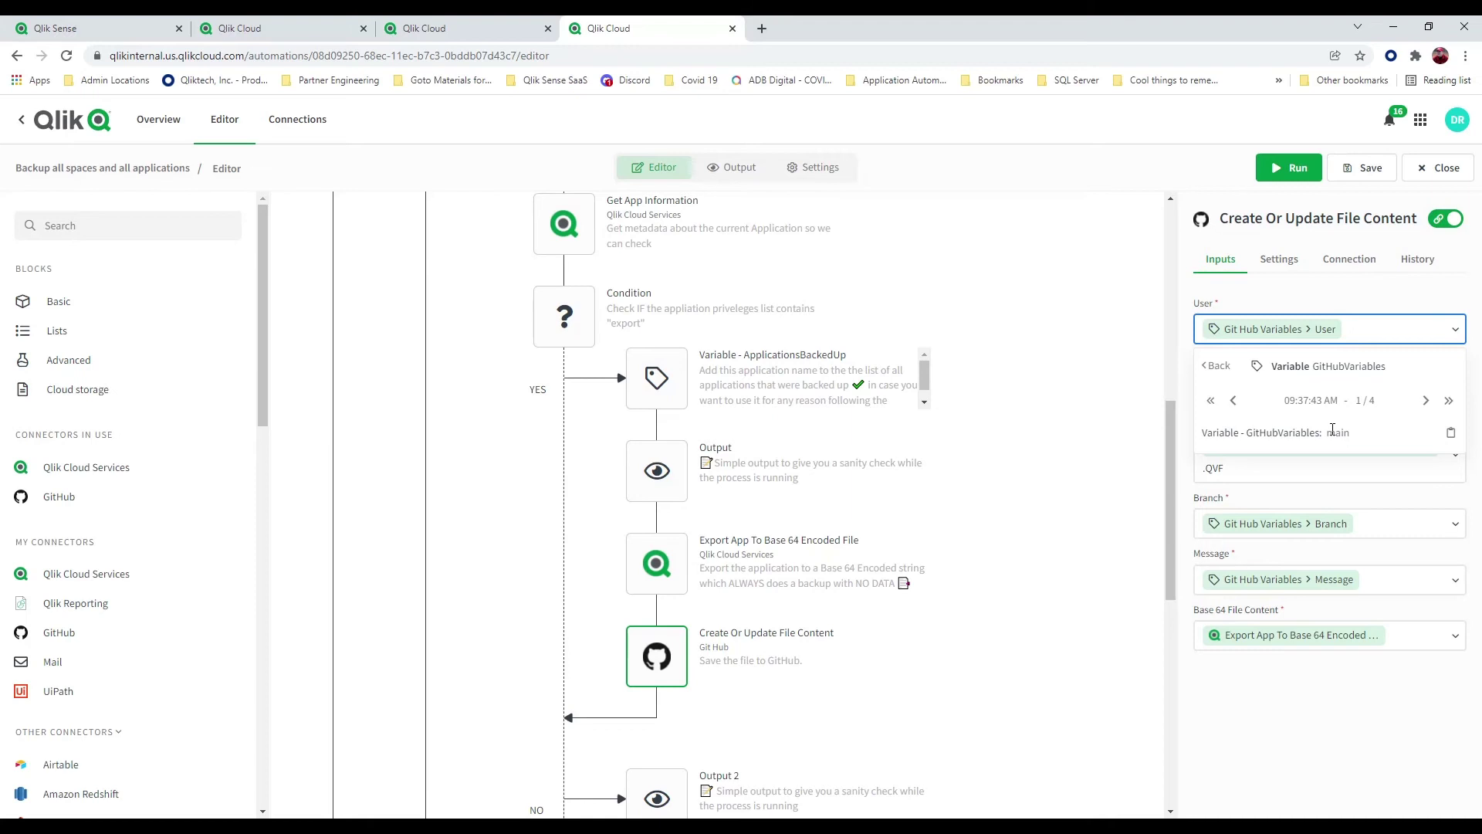
click(1331, 295)
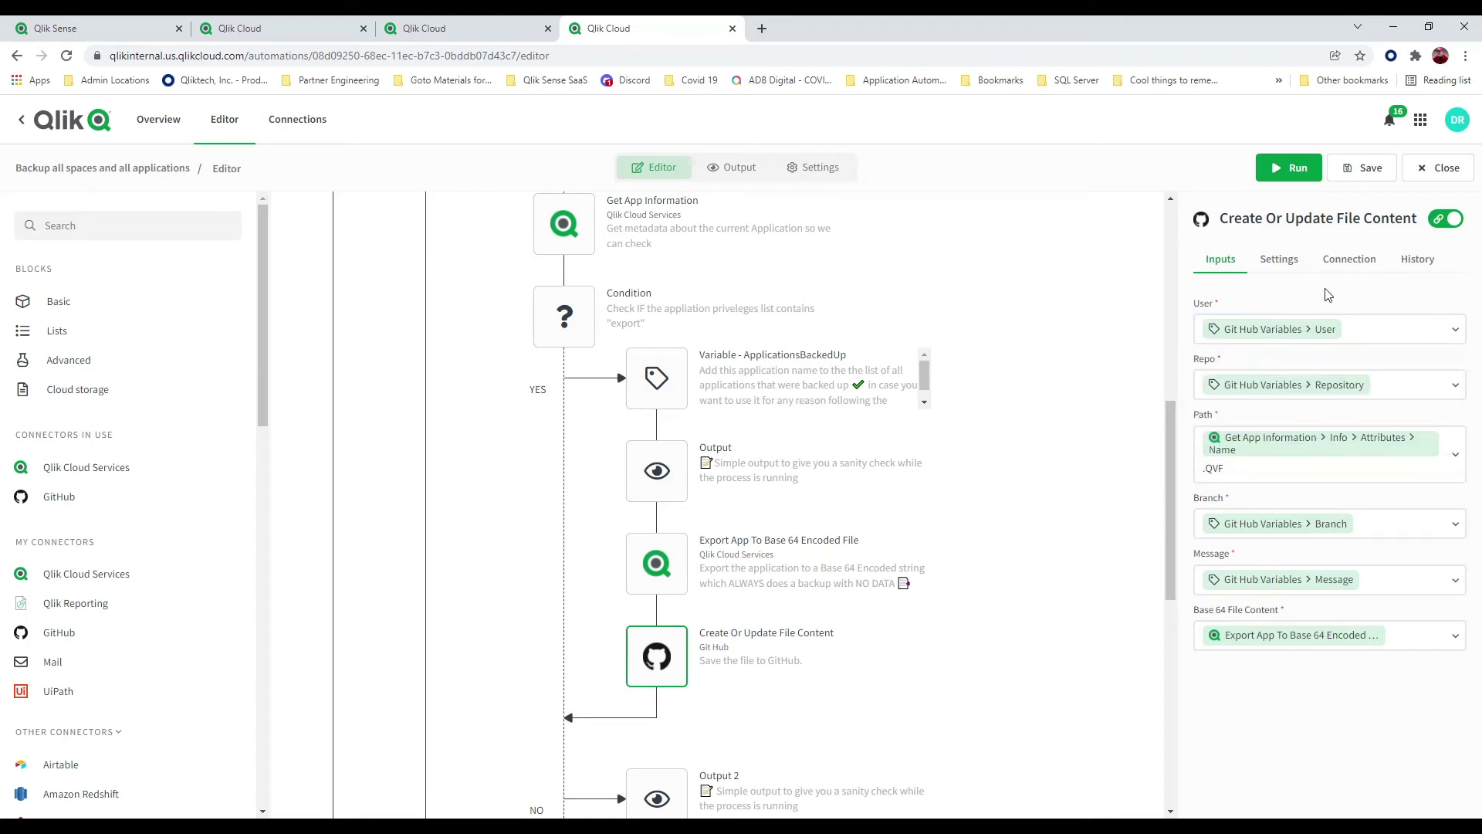
click(1436, 221)
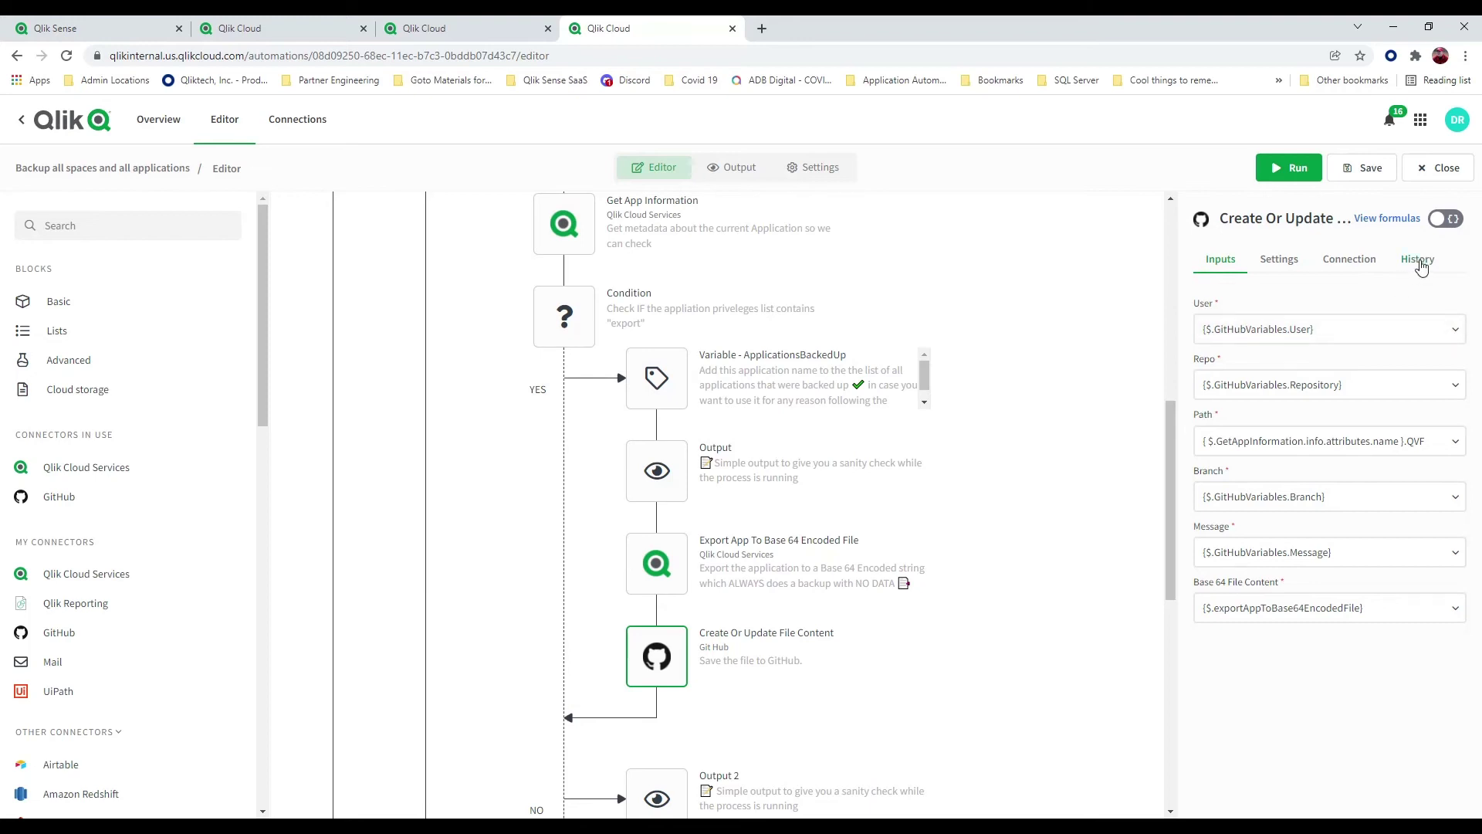
click(1451, 221)
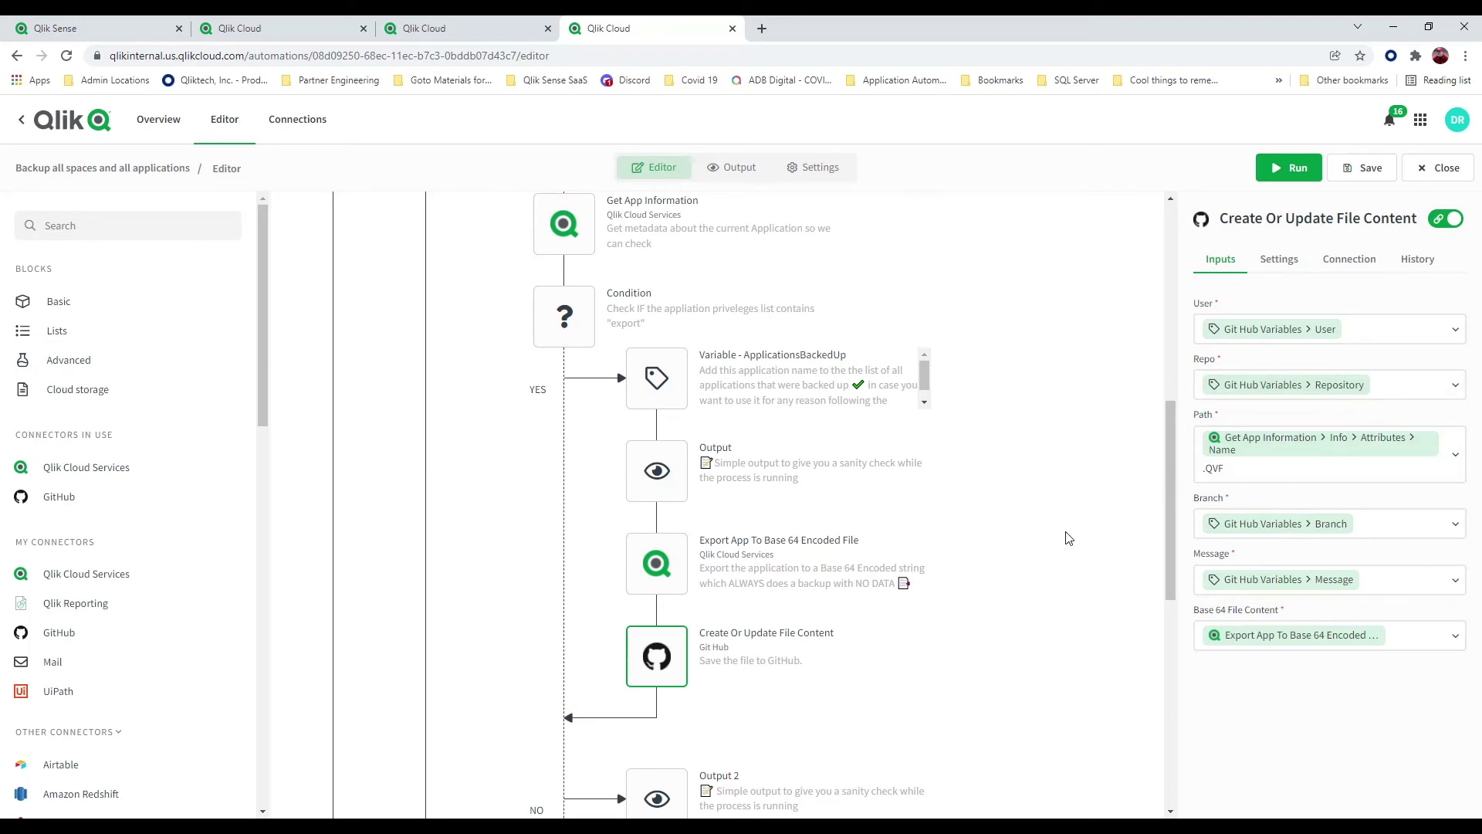
Step: Inspect the condition's NO branch, viewing the Output 2 message and the Add item operation of the ApplicationsNotBackedUp variable block
scroll(1068, 538, down, 1)
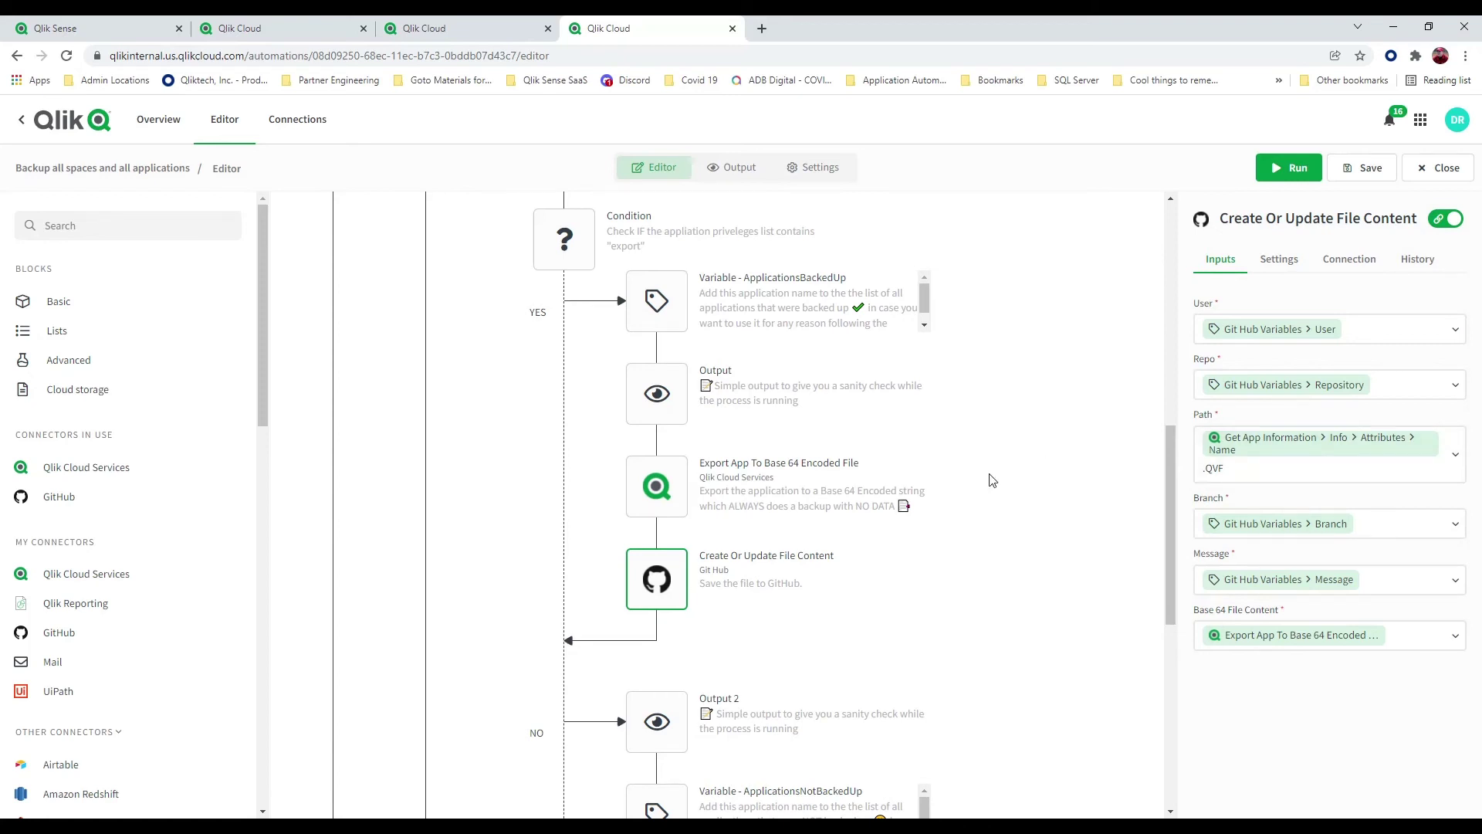
scroll(988, 486, down, 3)
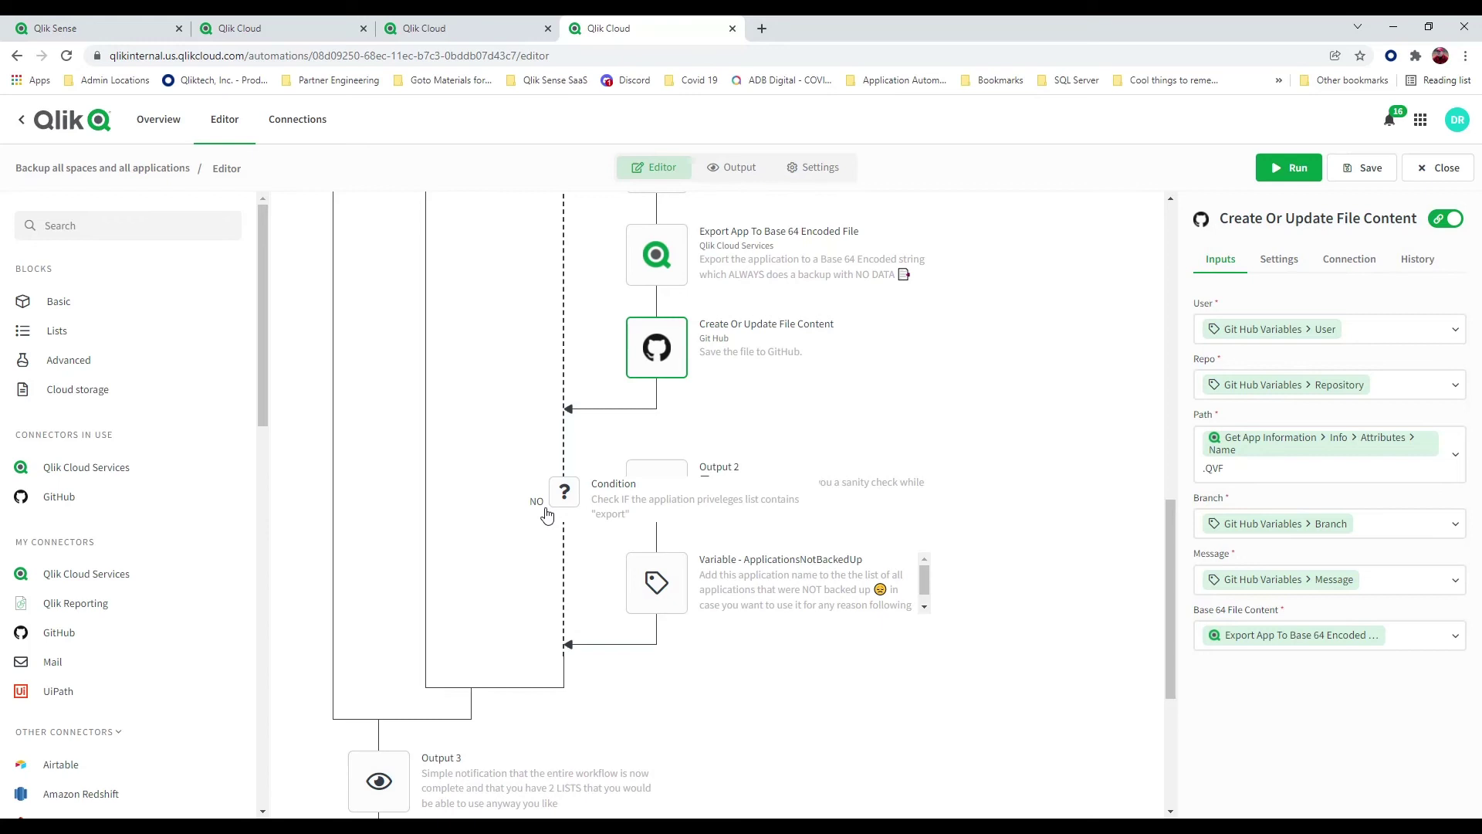
click(669, 502)
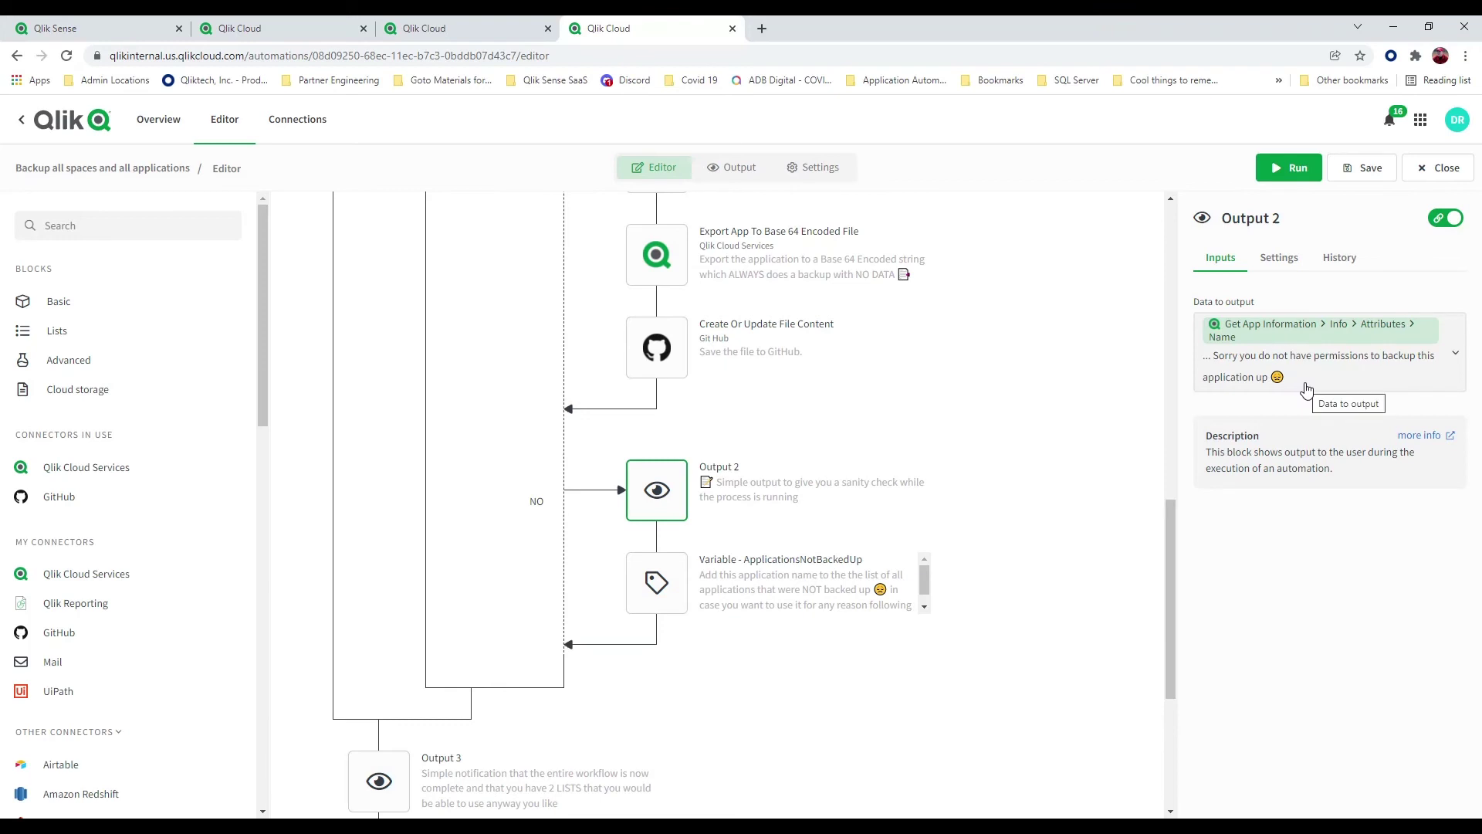
click(657, 583)
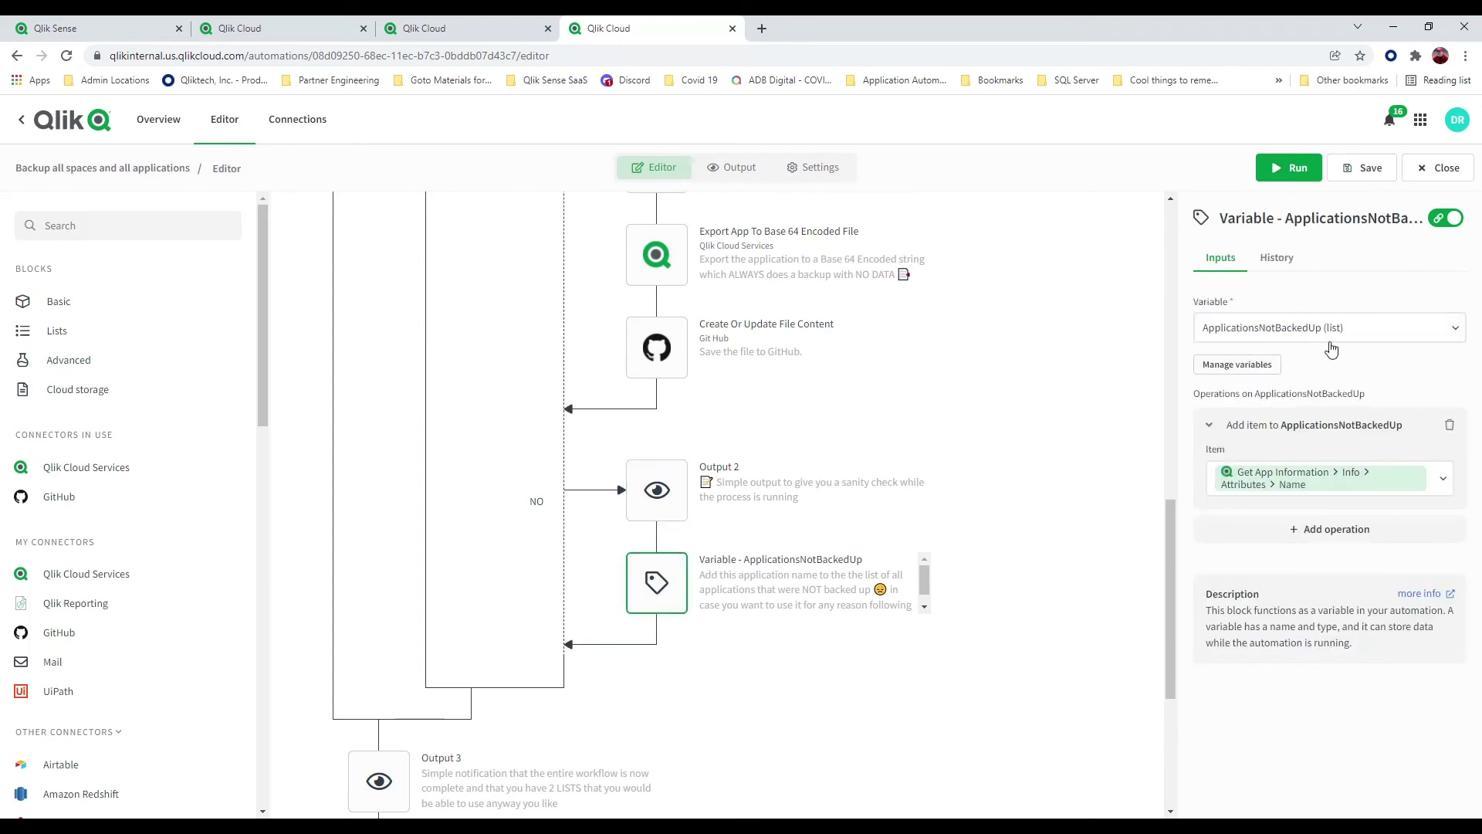
Step: Inspect the Output 3 block's closing message and view the automation's run output page
scroll(1015, 447, down, 2)
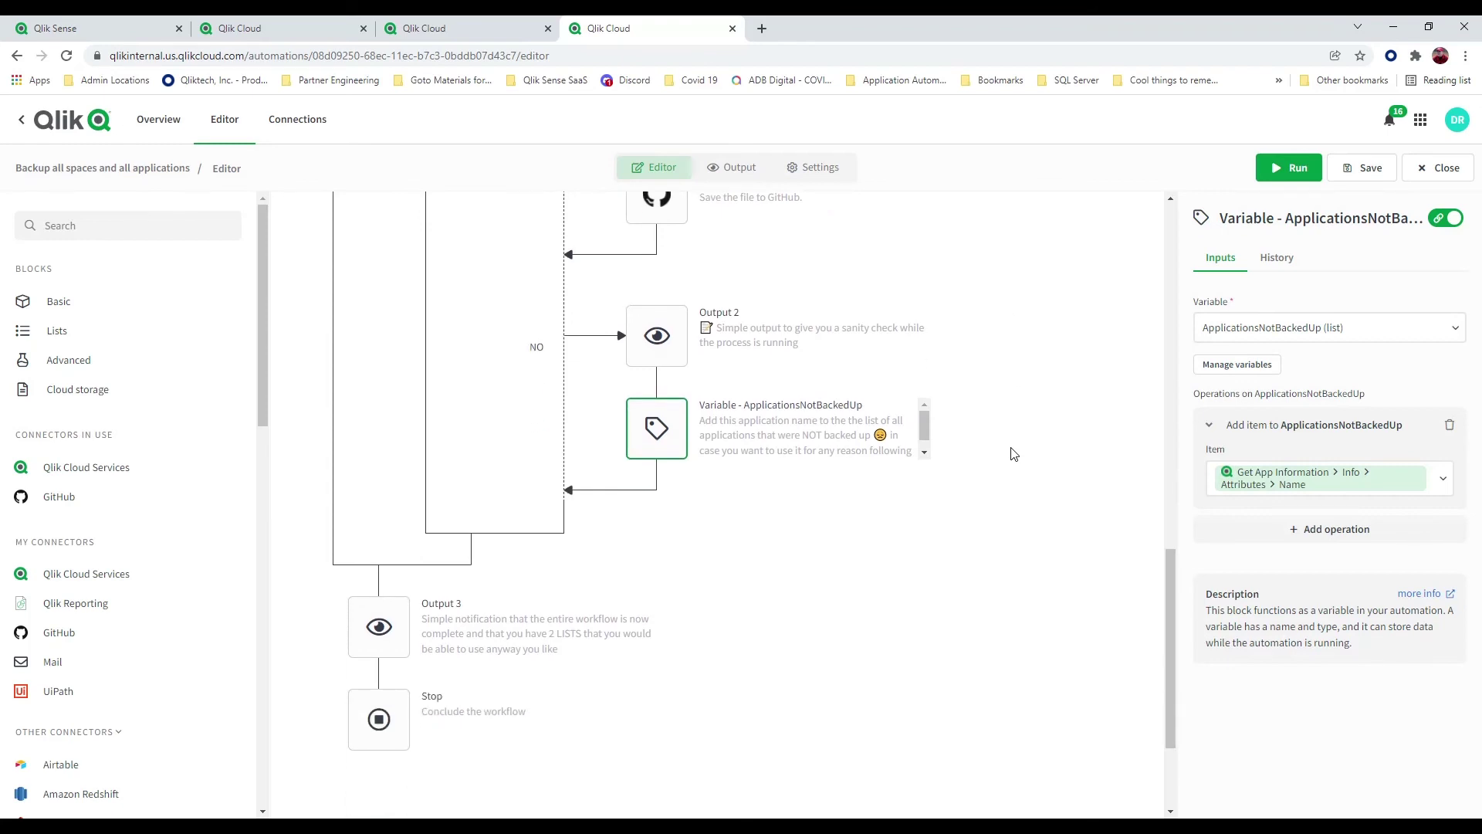
click(398, 634)
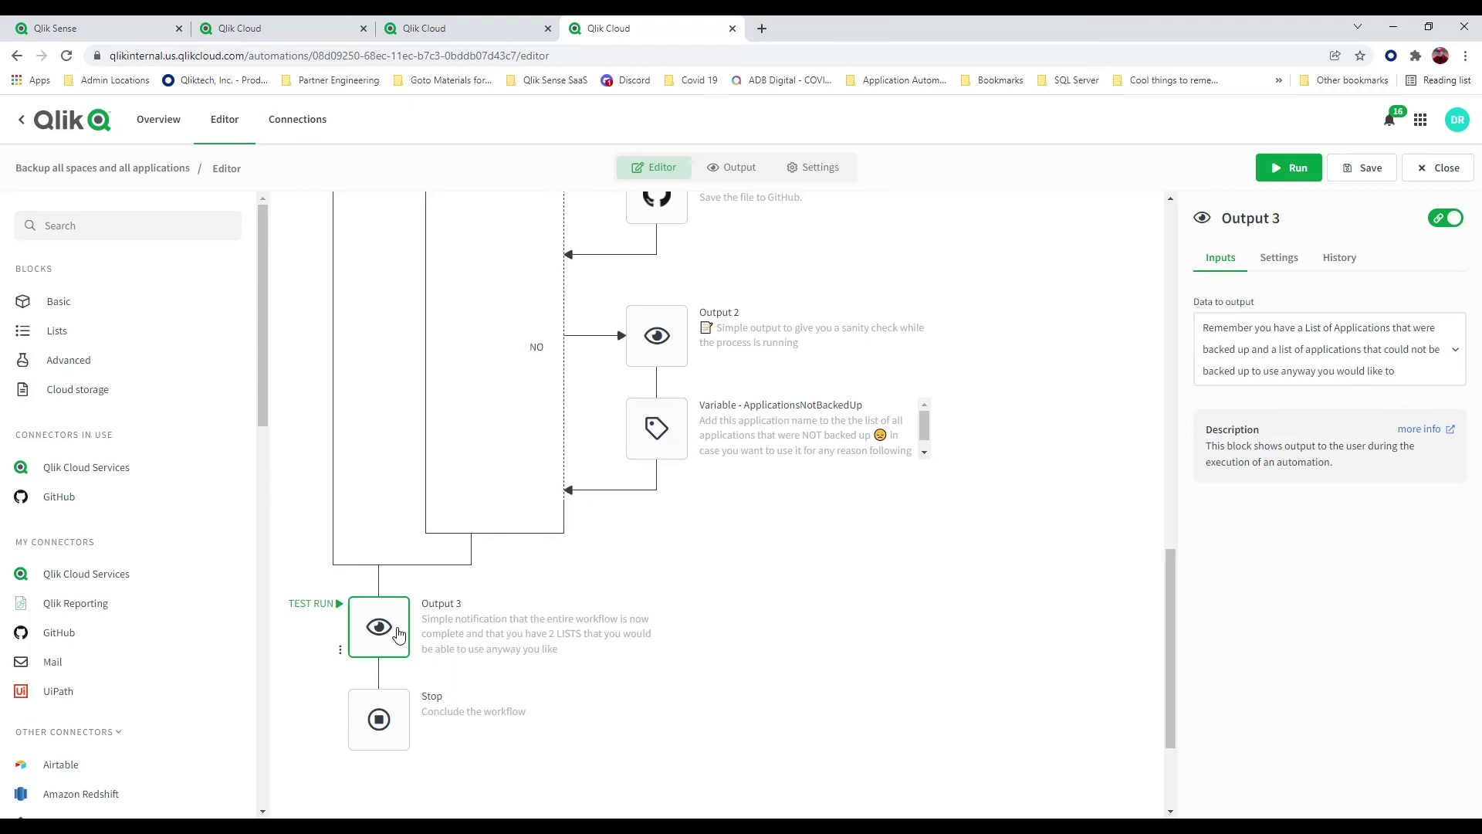
mouse_move(662, 456)
click(737, 168)
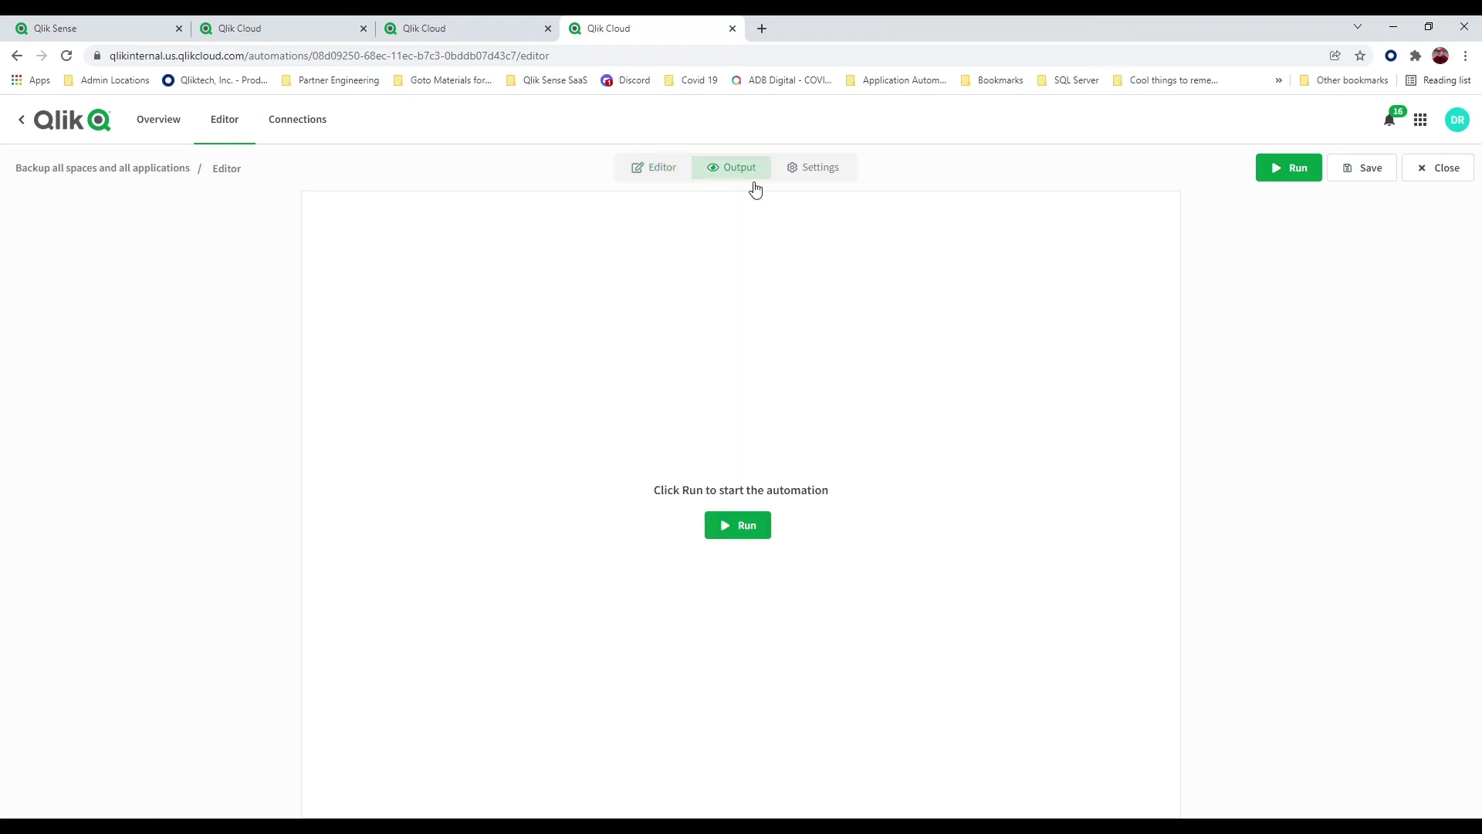
Step: Leave the automation editor without saving and review the output of the last run
click(1446, 176)
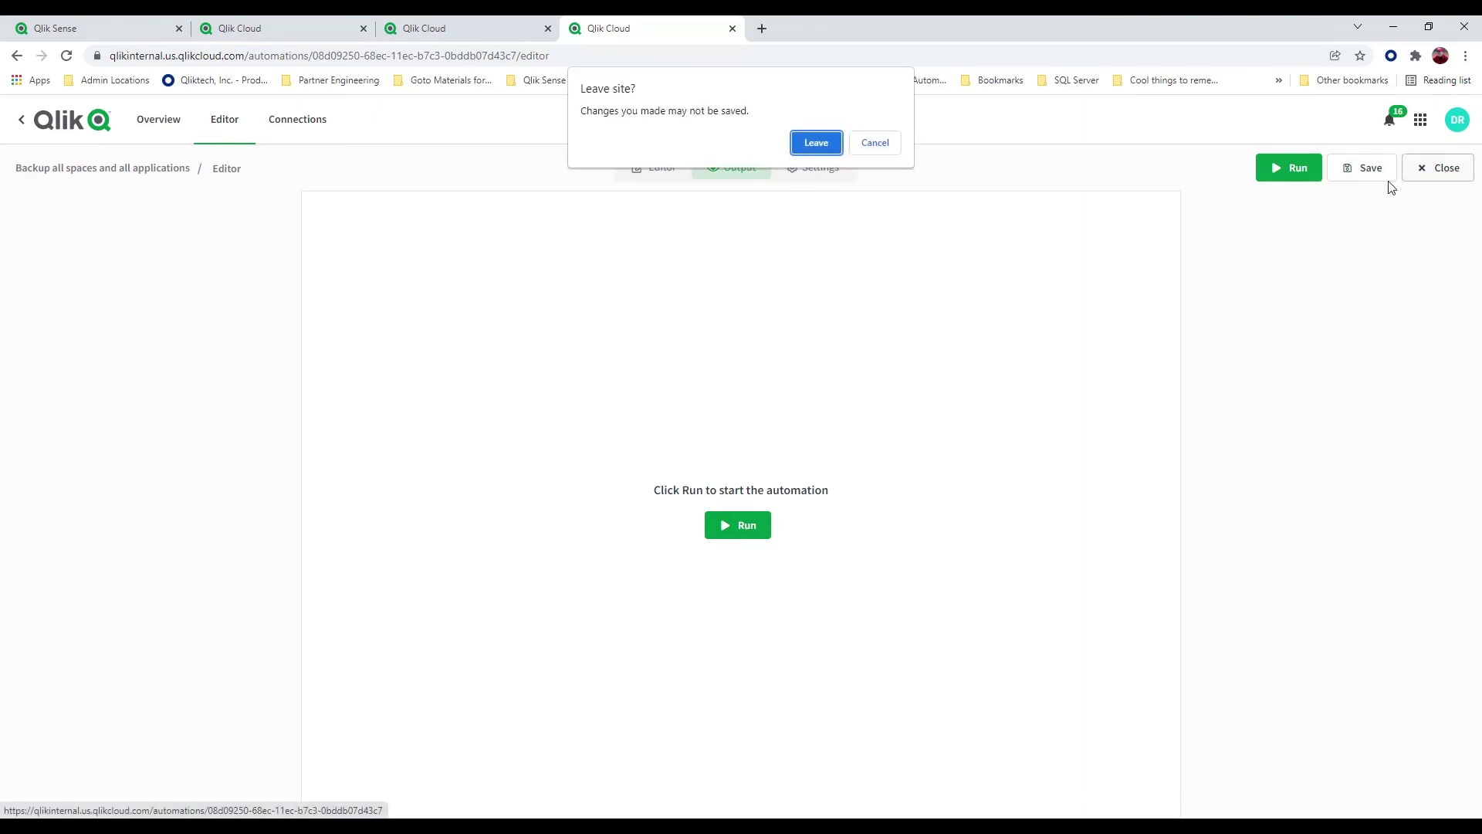
click(817, 142)
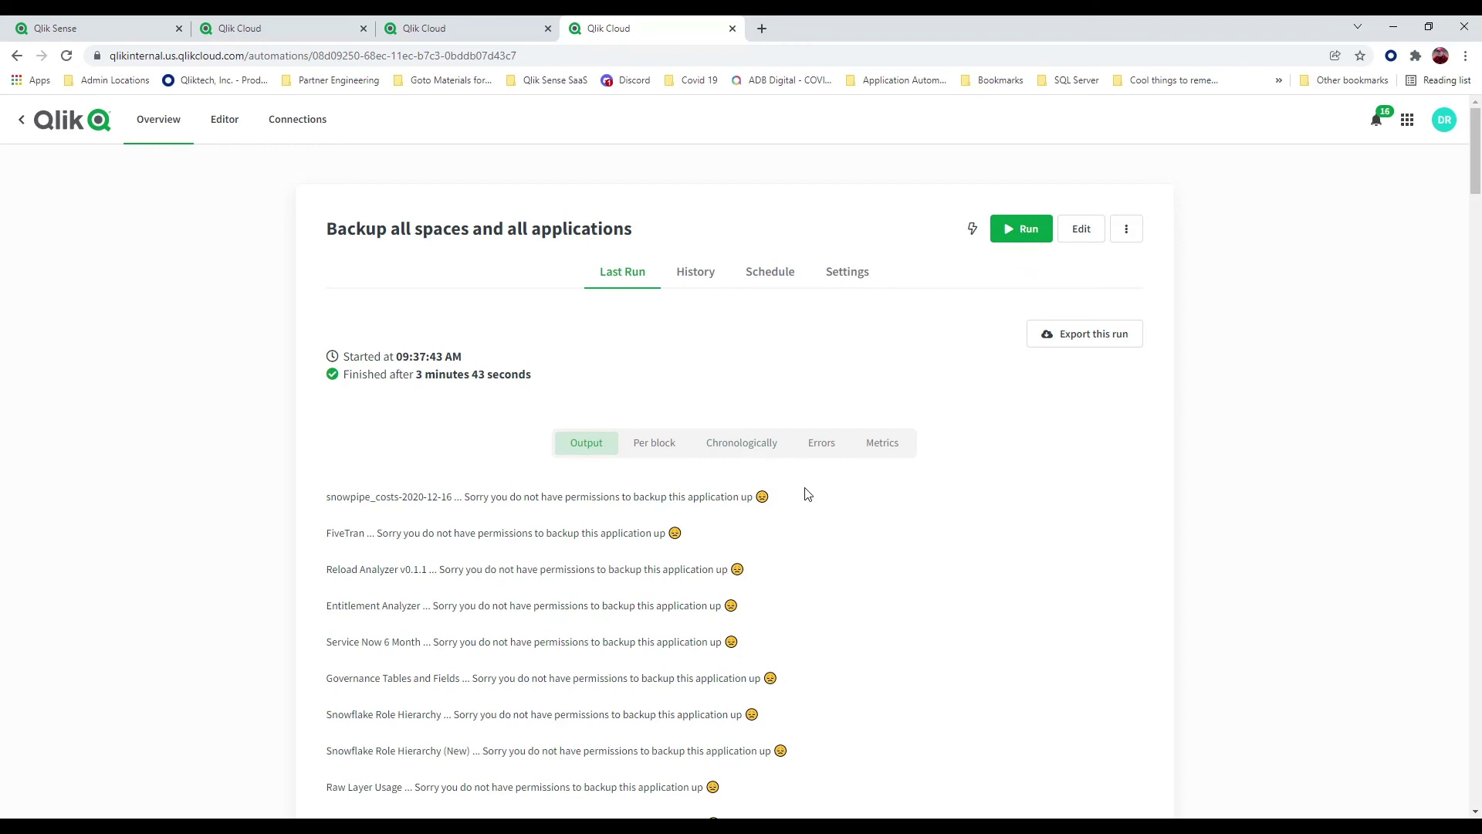
scroll(807, 494, down, 1)
scroll(808, 495, up, 1)
Step: Reopen the Backup all spaces and all applications automation for editing and download its workspace as a JSON file
click(1085, 240)
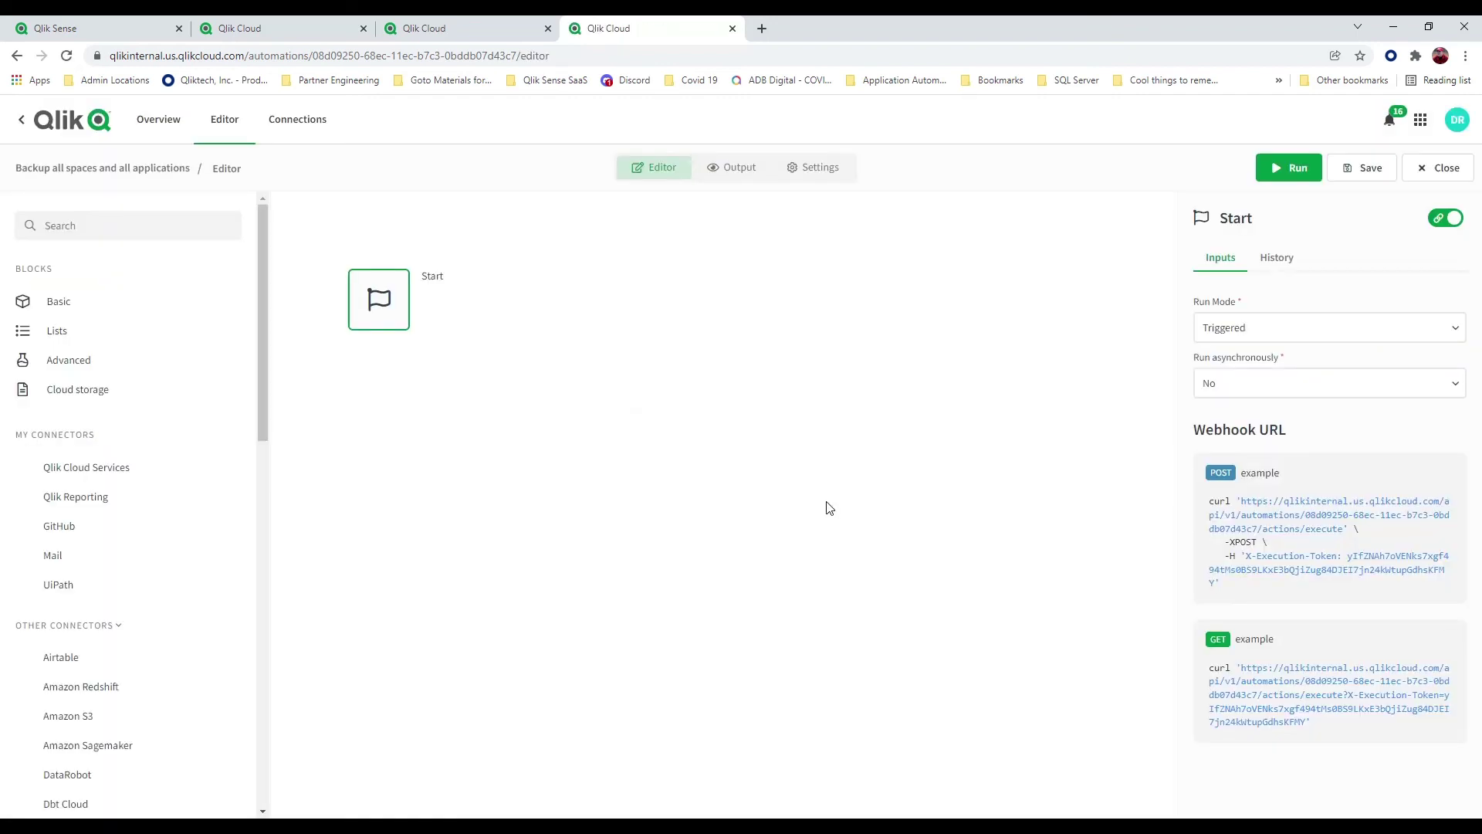
right_click(837, 462)
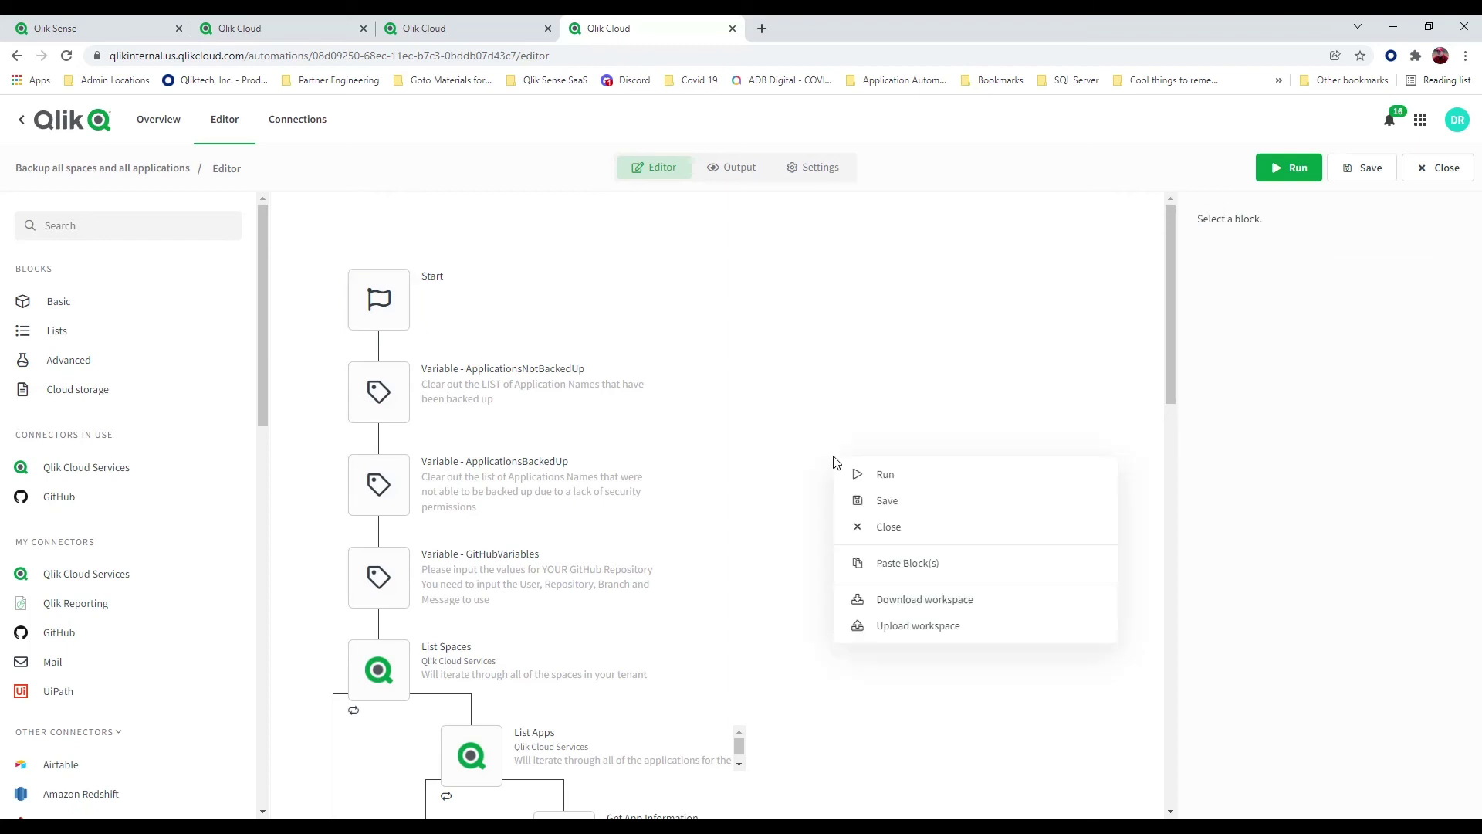
click(890, 606)
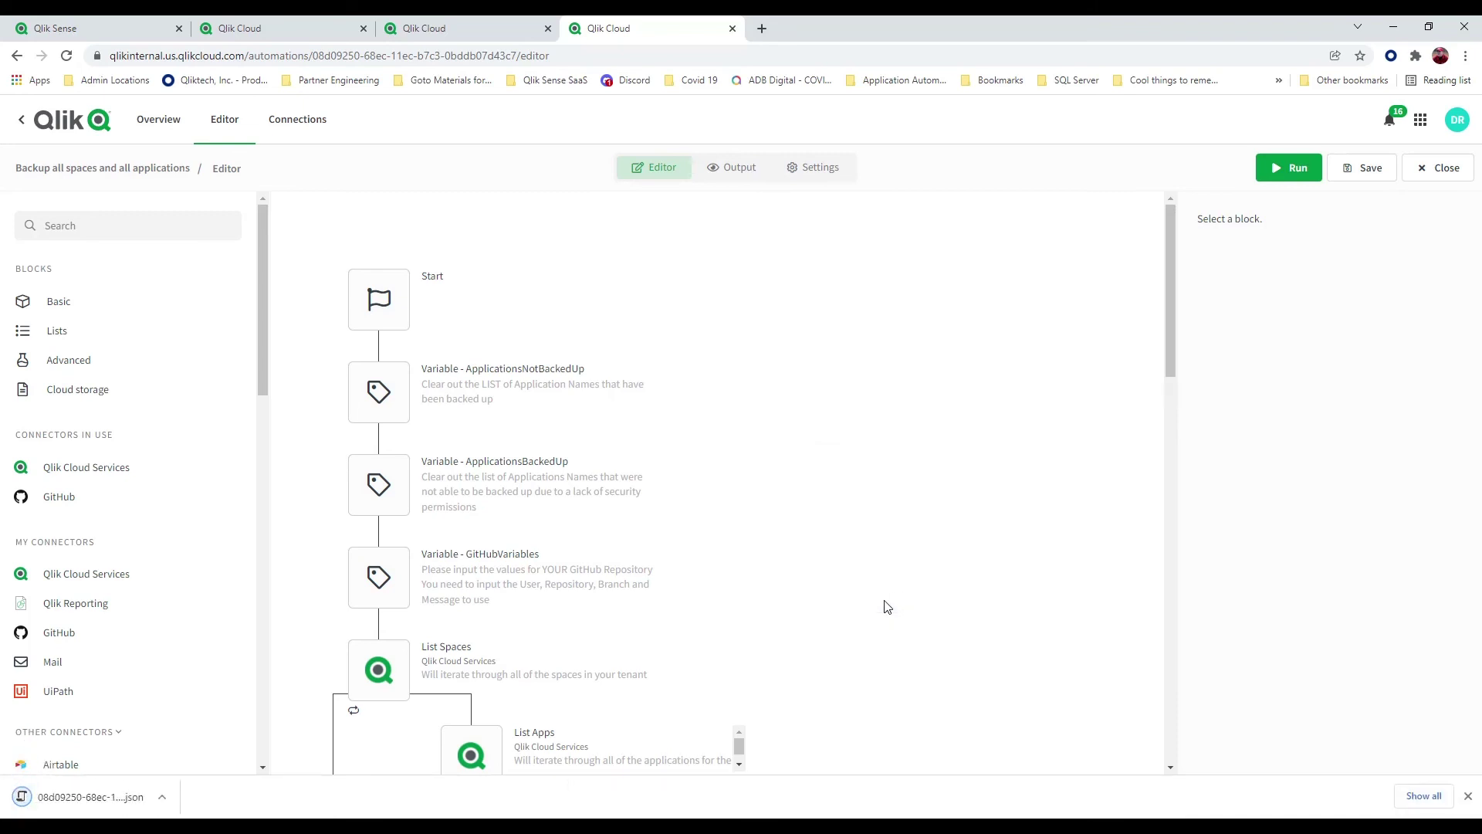
Step: Show the downloaded workspace in the Downloads folder, select BackupAllSpacesAllApplicatonsToGitHub.json, and minimize the file window
click(129, 807)
click(277, 774)
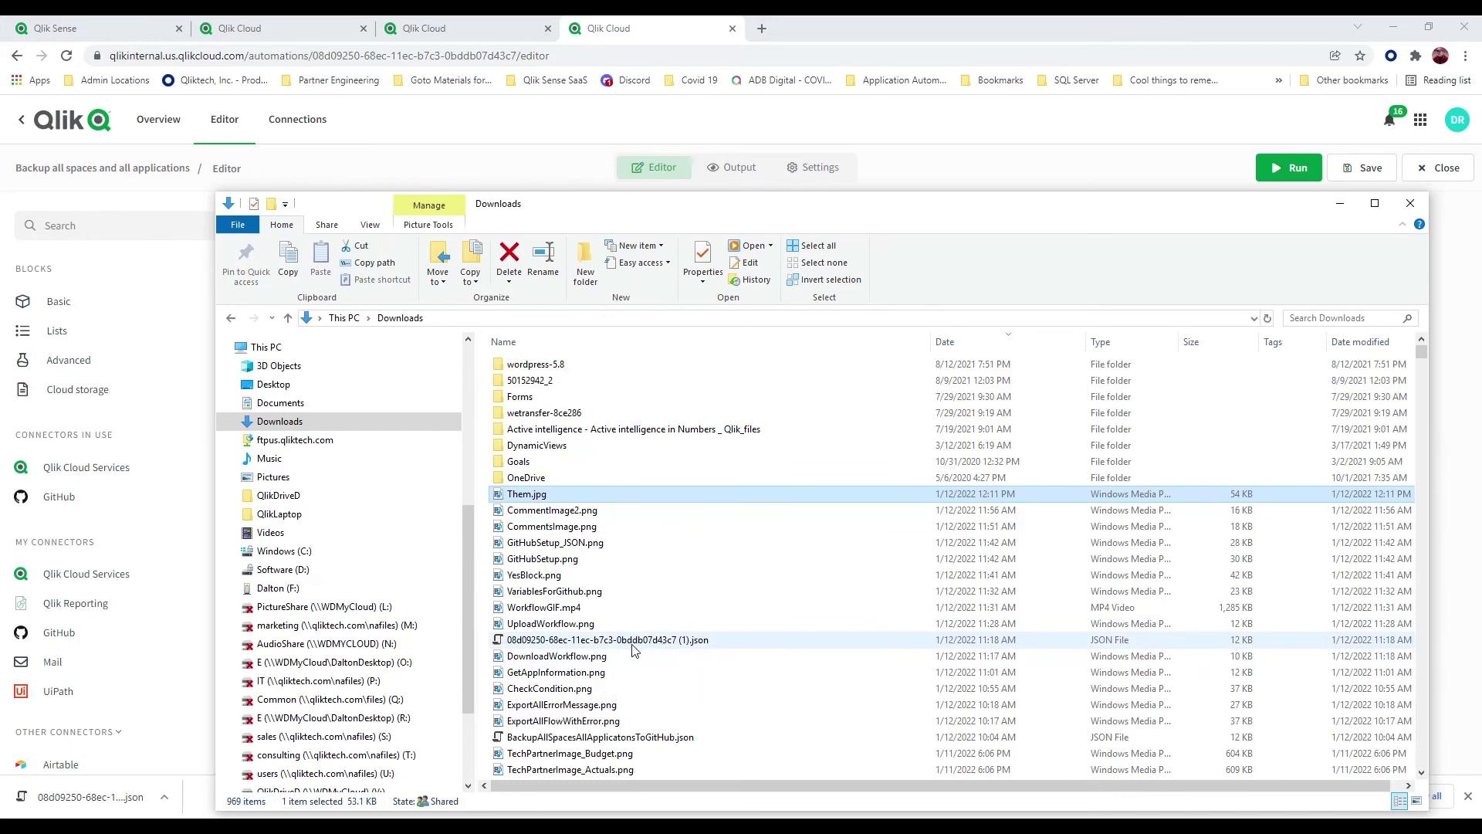
click(587, 738)
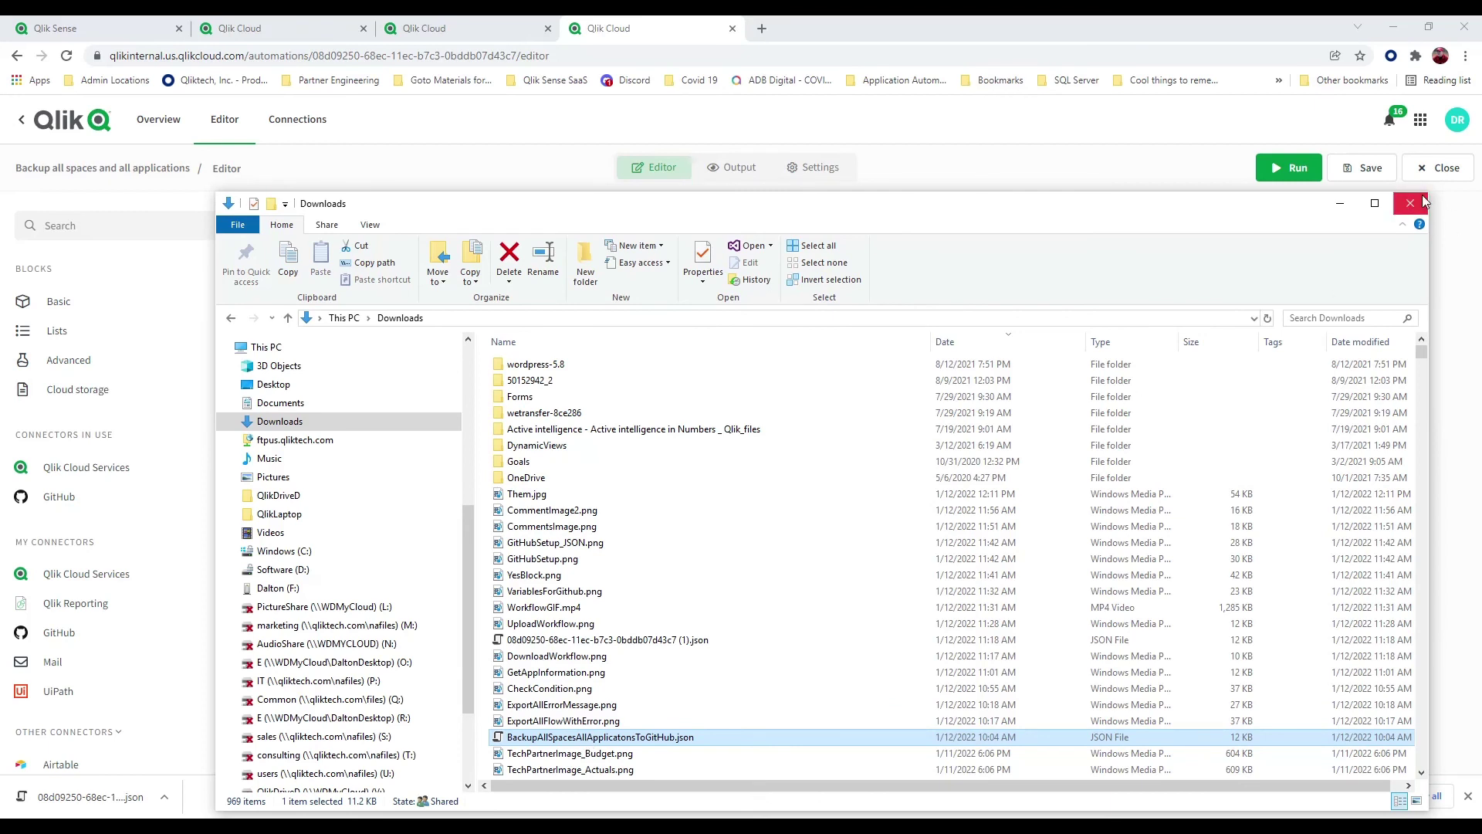
click(1341, 203)
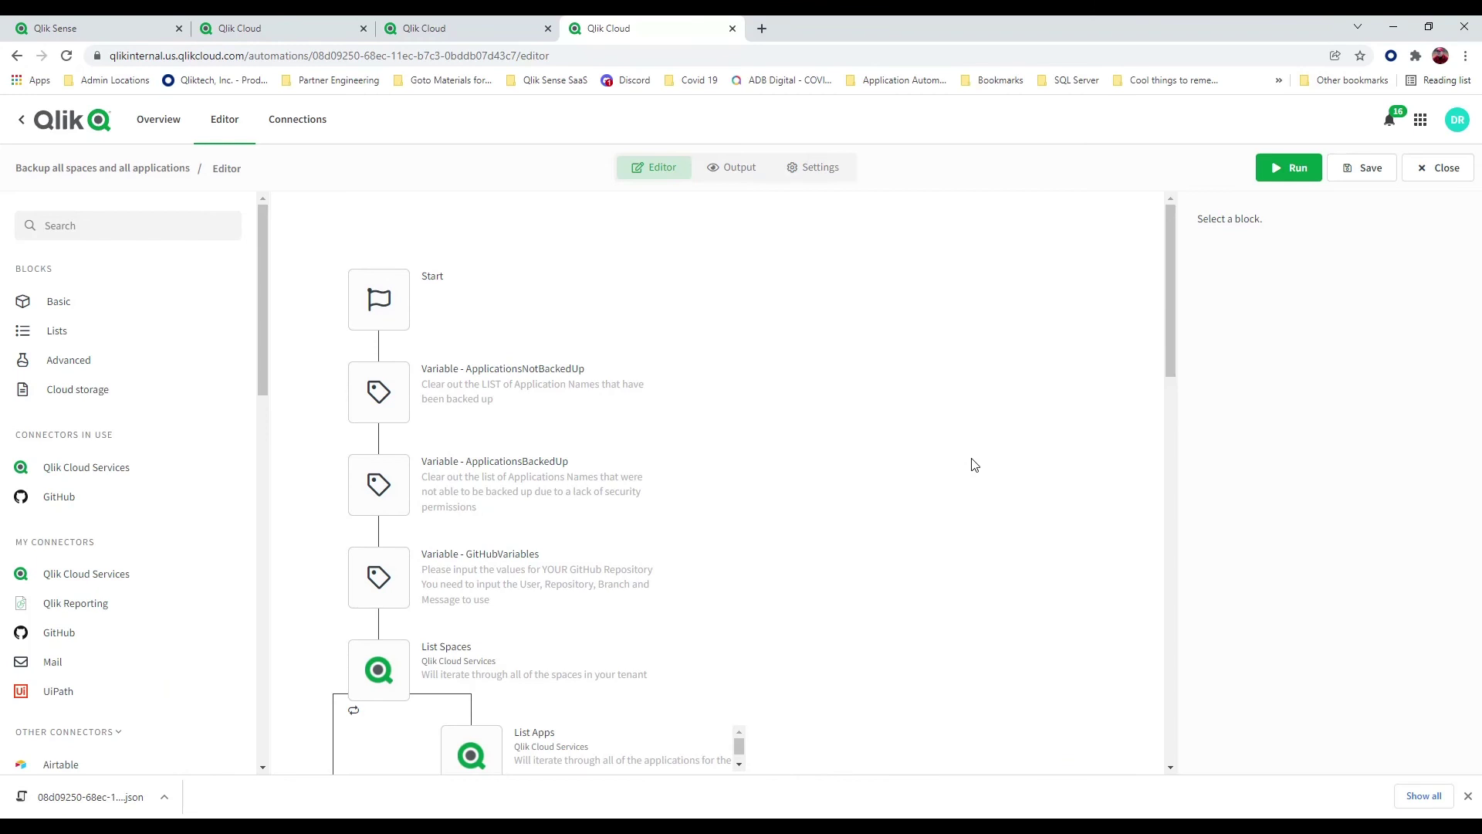
Step: Switch to the new empty backup automation and upload the workspace file BackupAllSpacesAllApplicatonsToGitHub.json into it
drag(1076, 65, 994, 57)
double_click(994, 57)
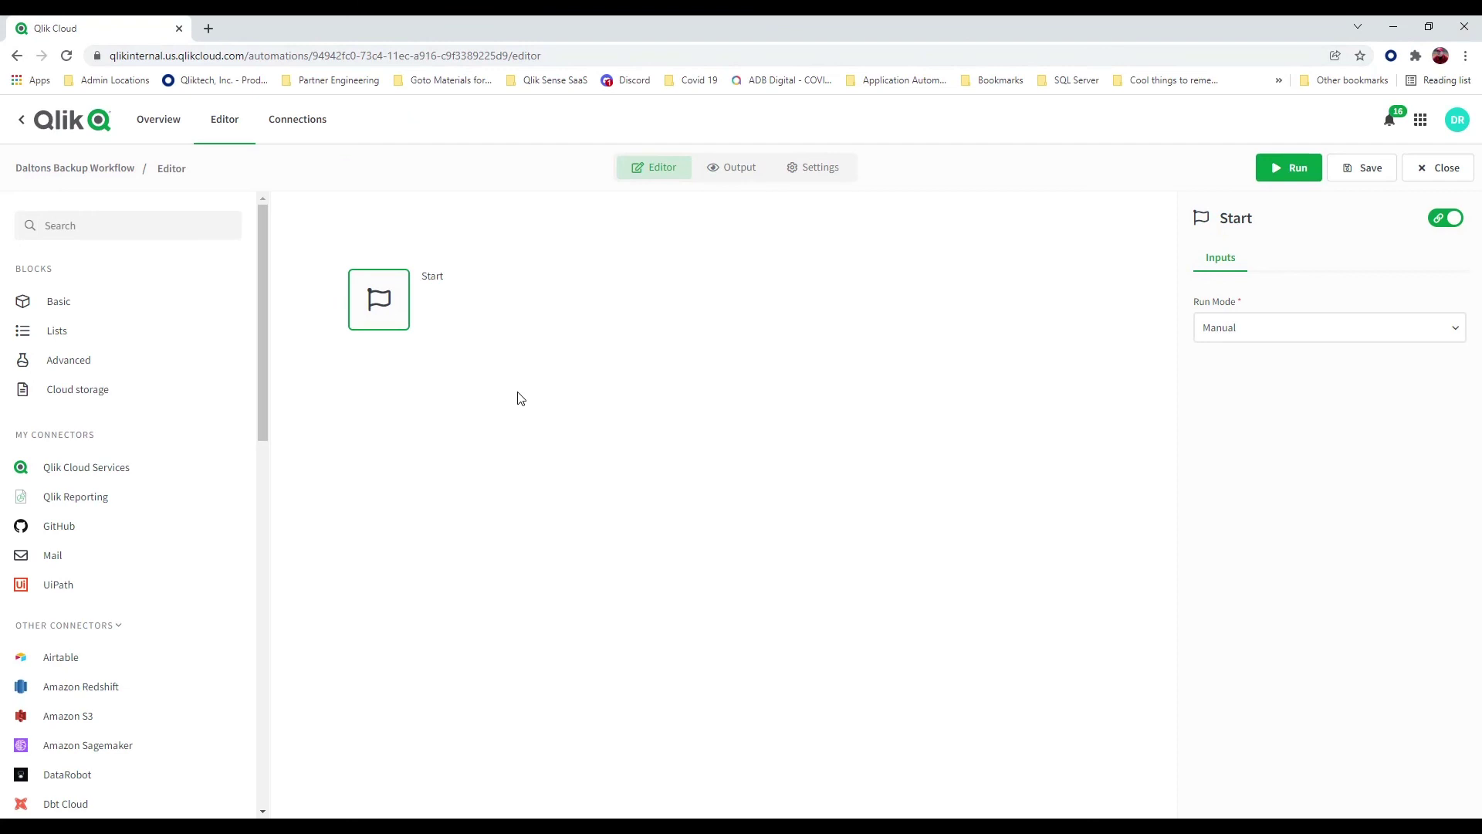
right_click(627, 443)
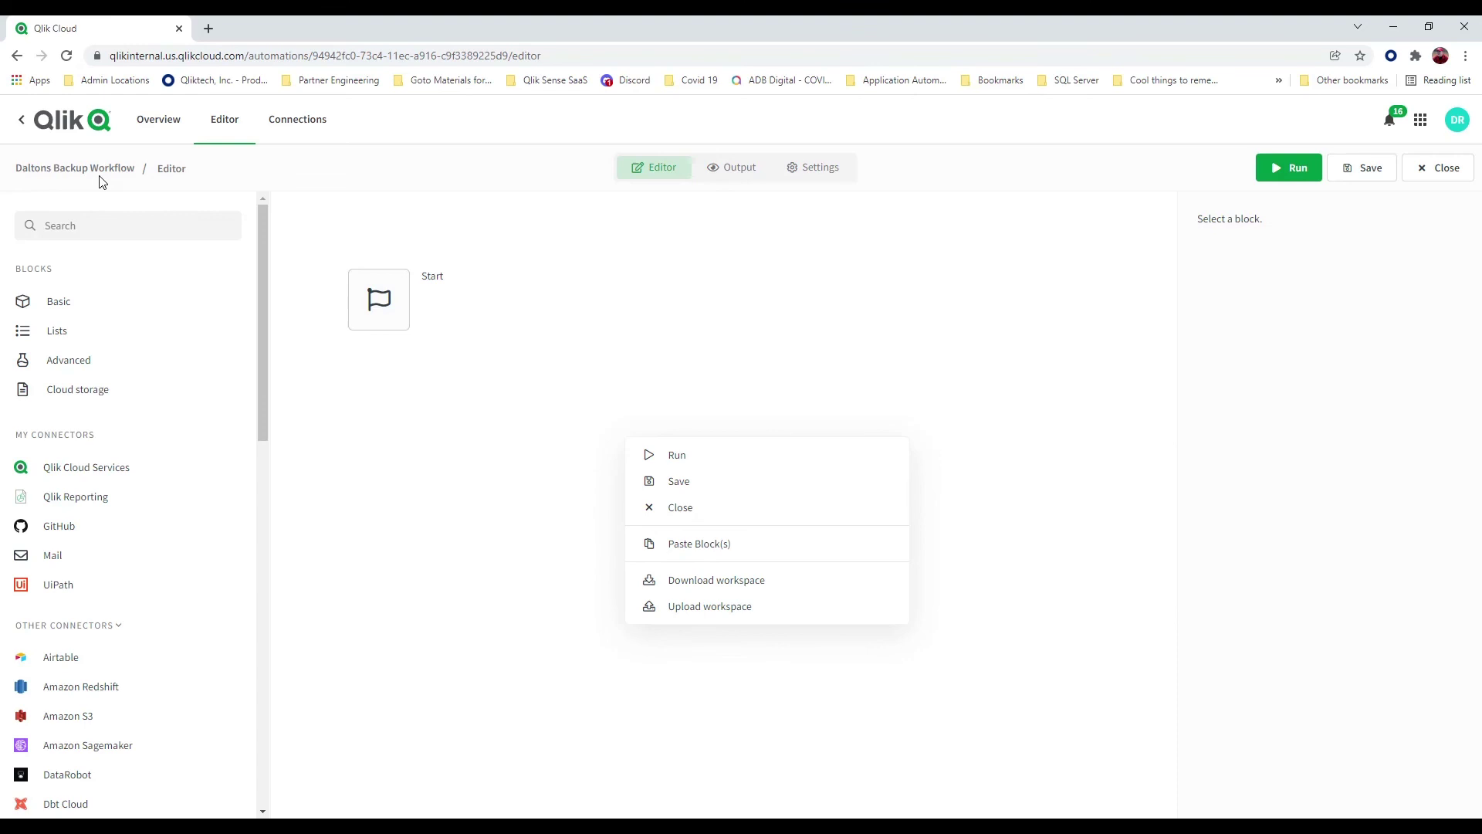
click(750, 613)
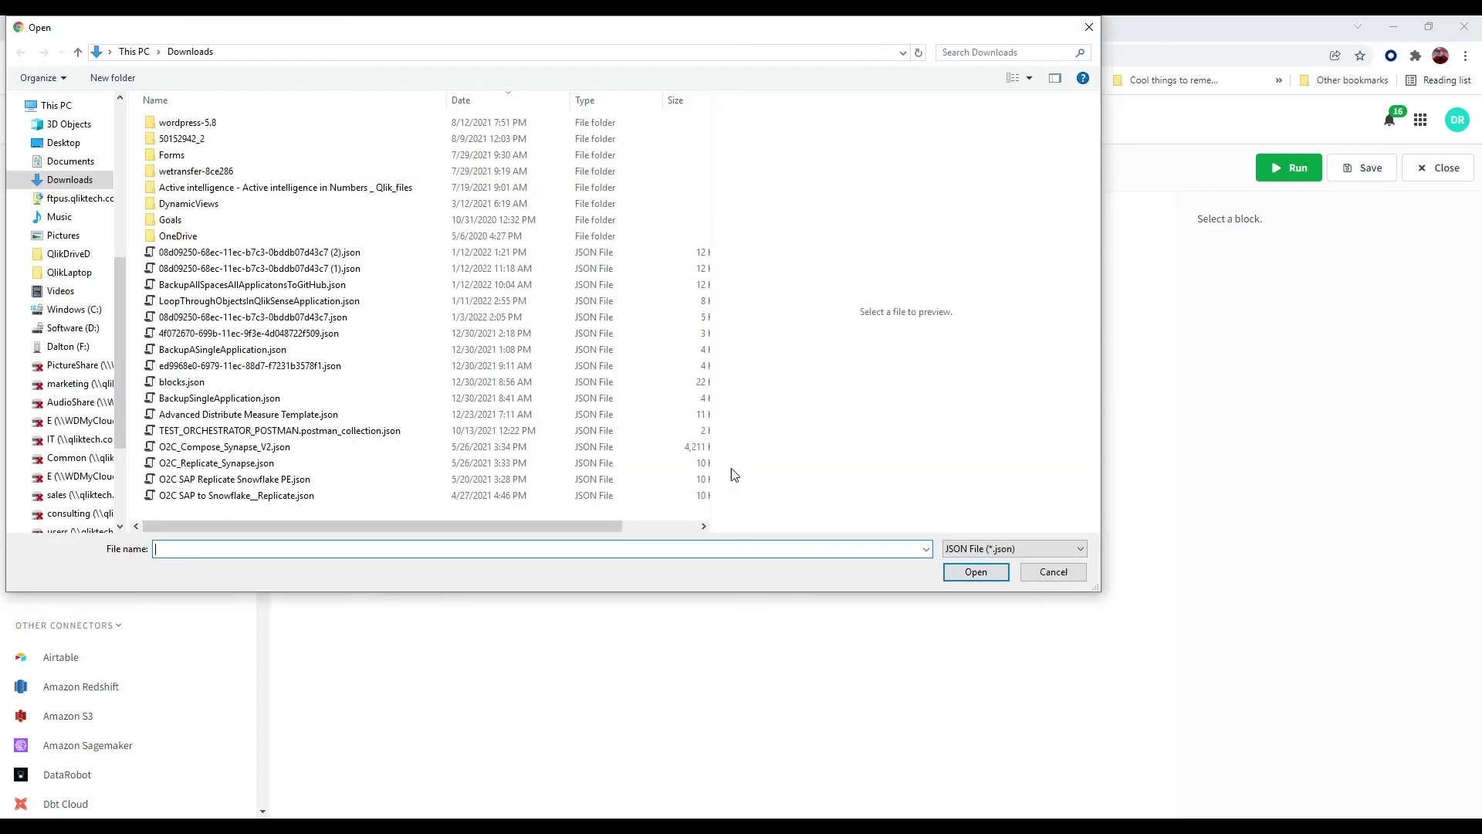
click(340, 285)
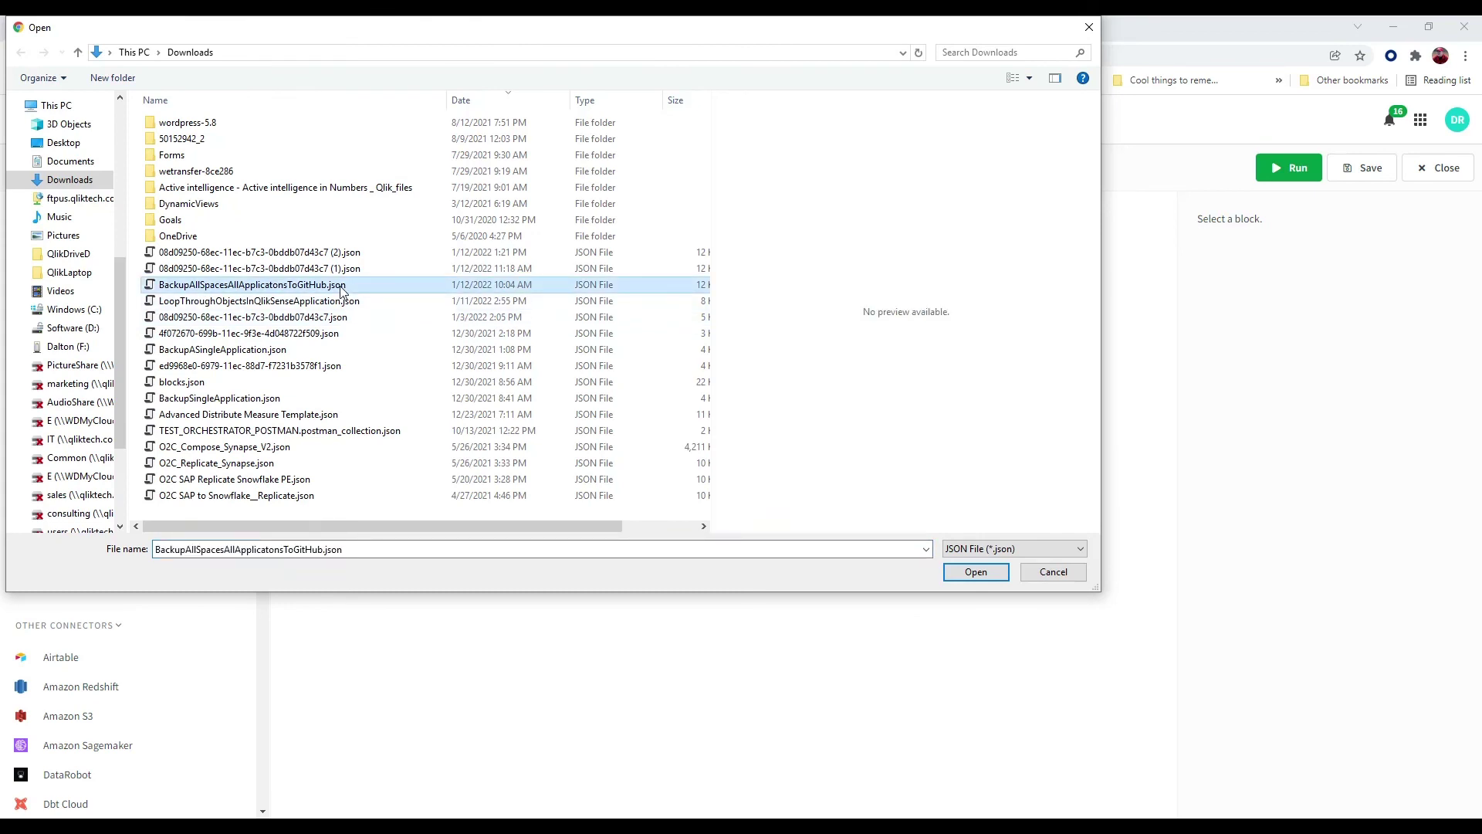
click(984, 577)
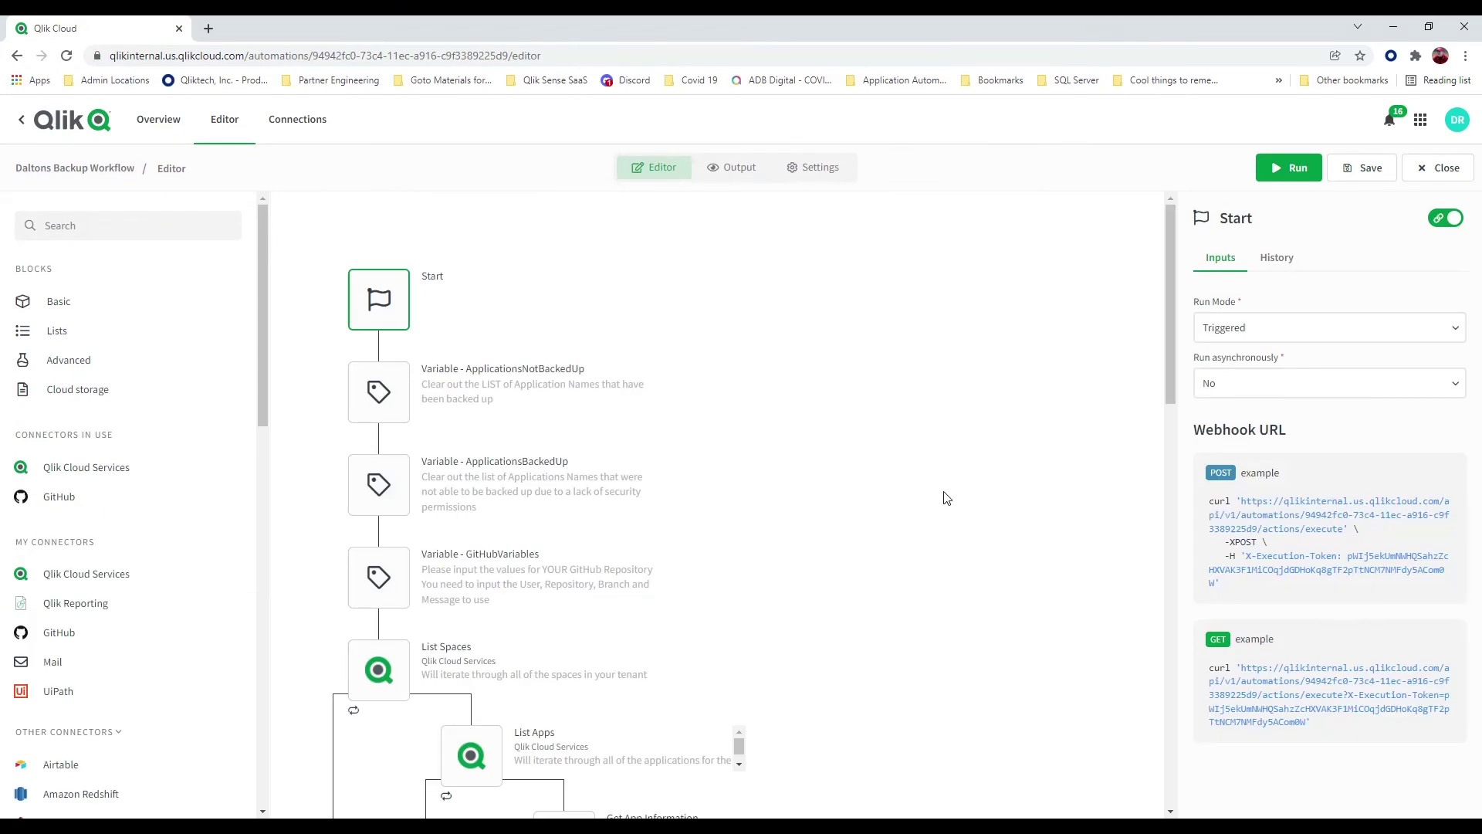
Step: Look over the uploaded workflow and set the Start block's Run Mode to Manual
scroll(946, 497, down, 1)
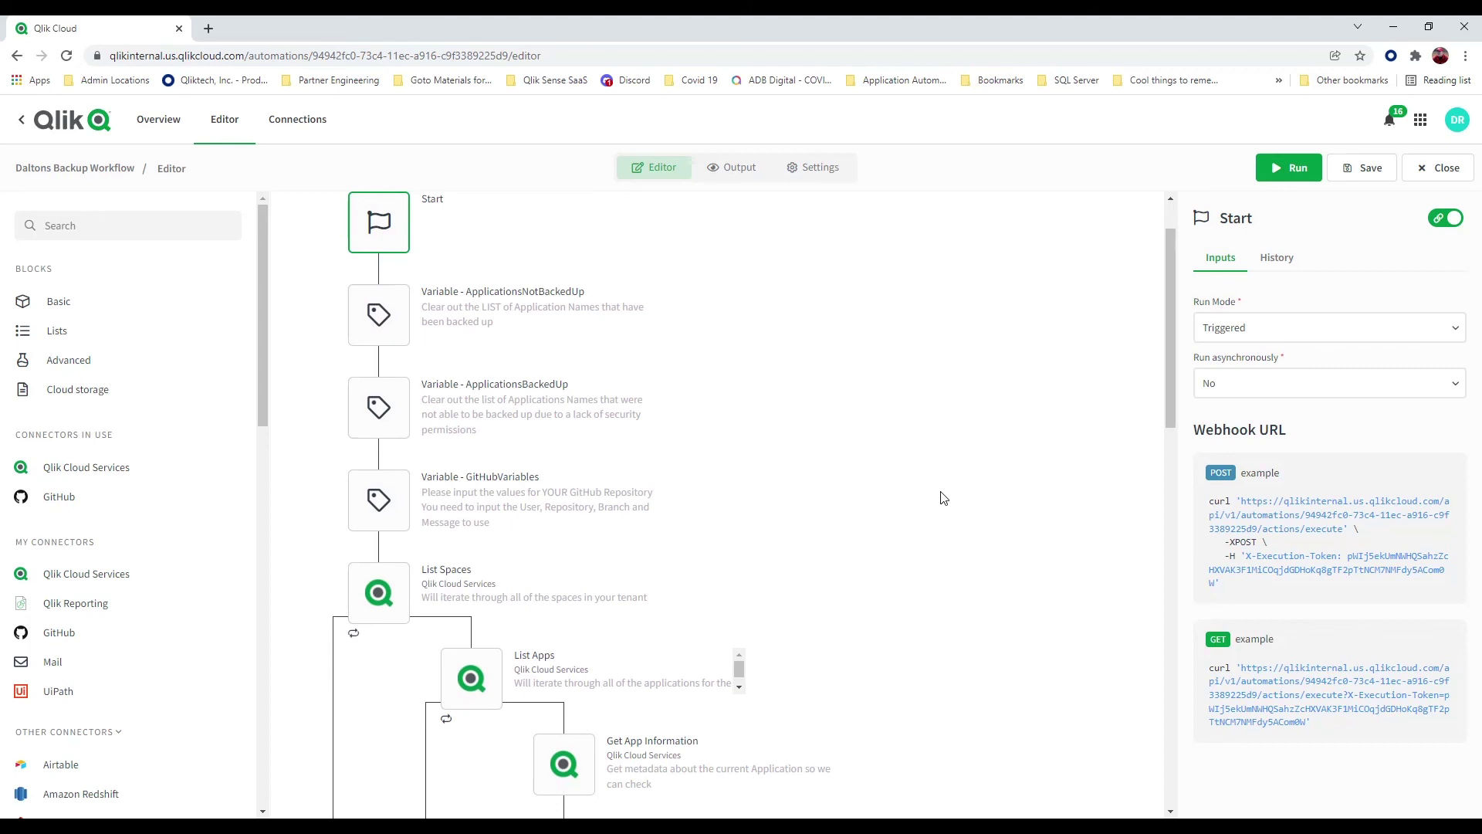
scroll(944, 497, up, 1)
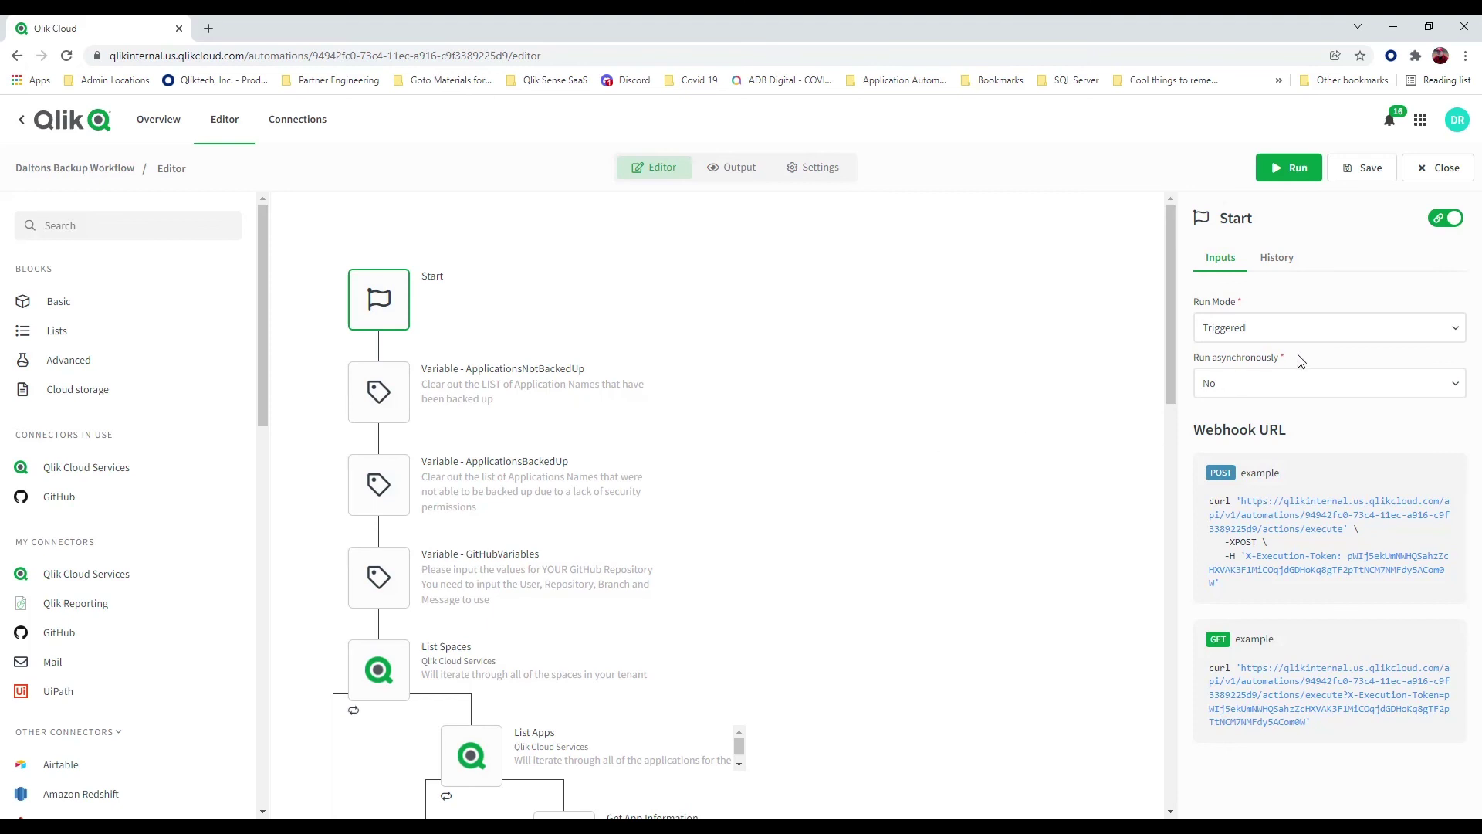
click(1315, 332)
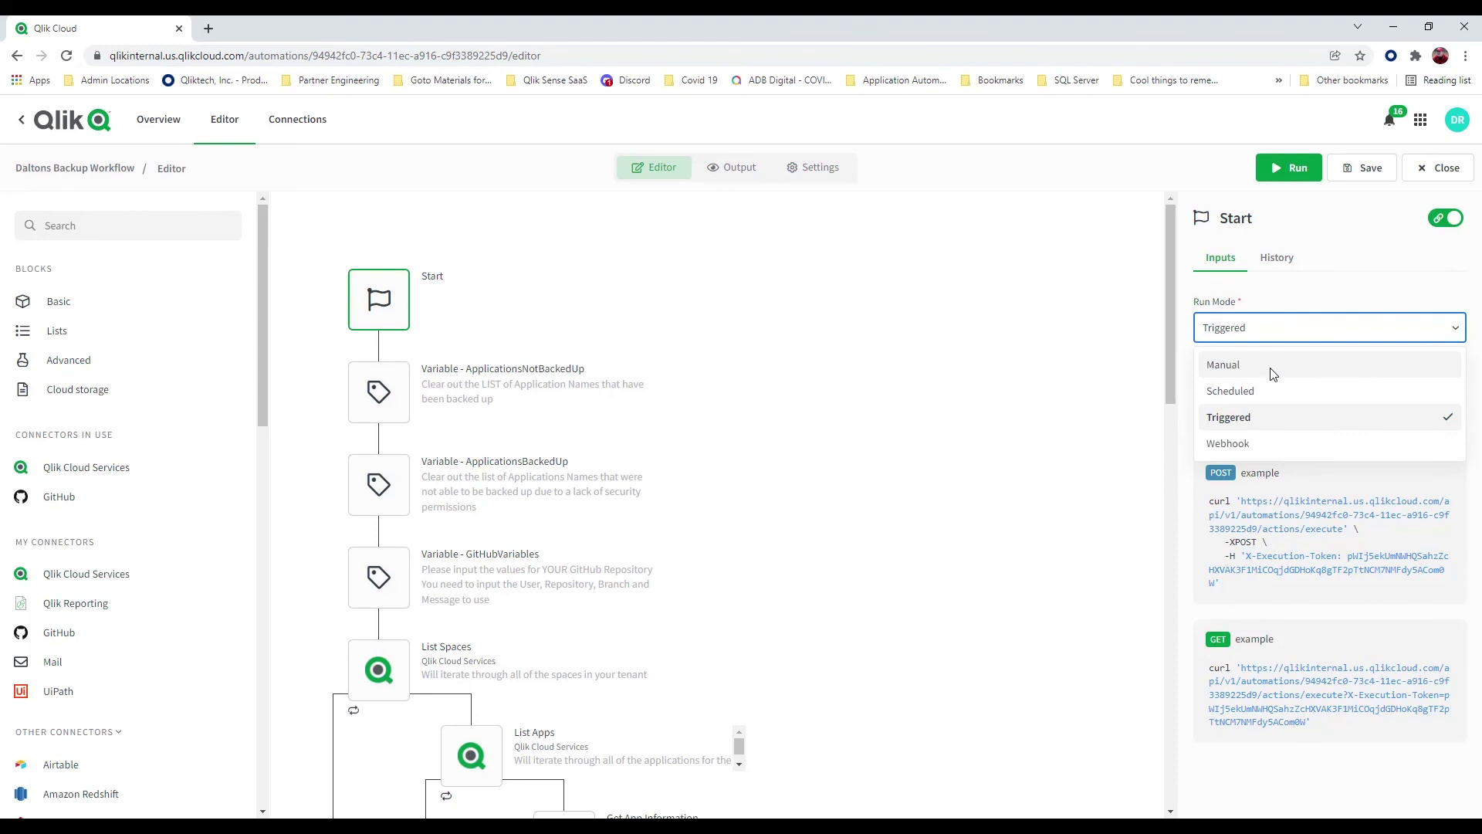
click(1270, 371)
click(1307, 336)
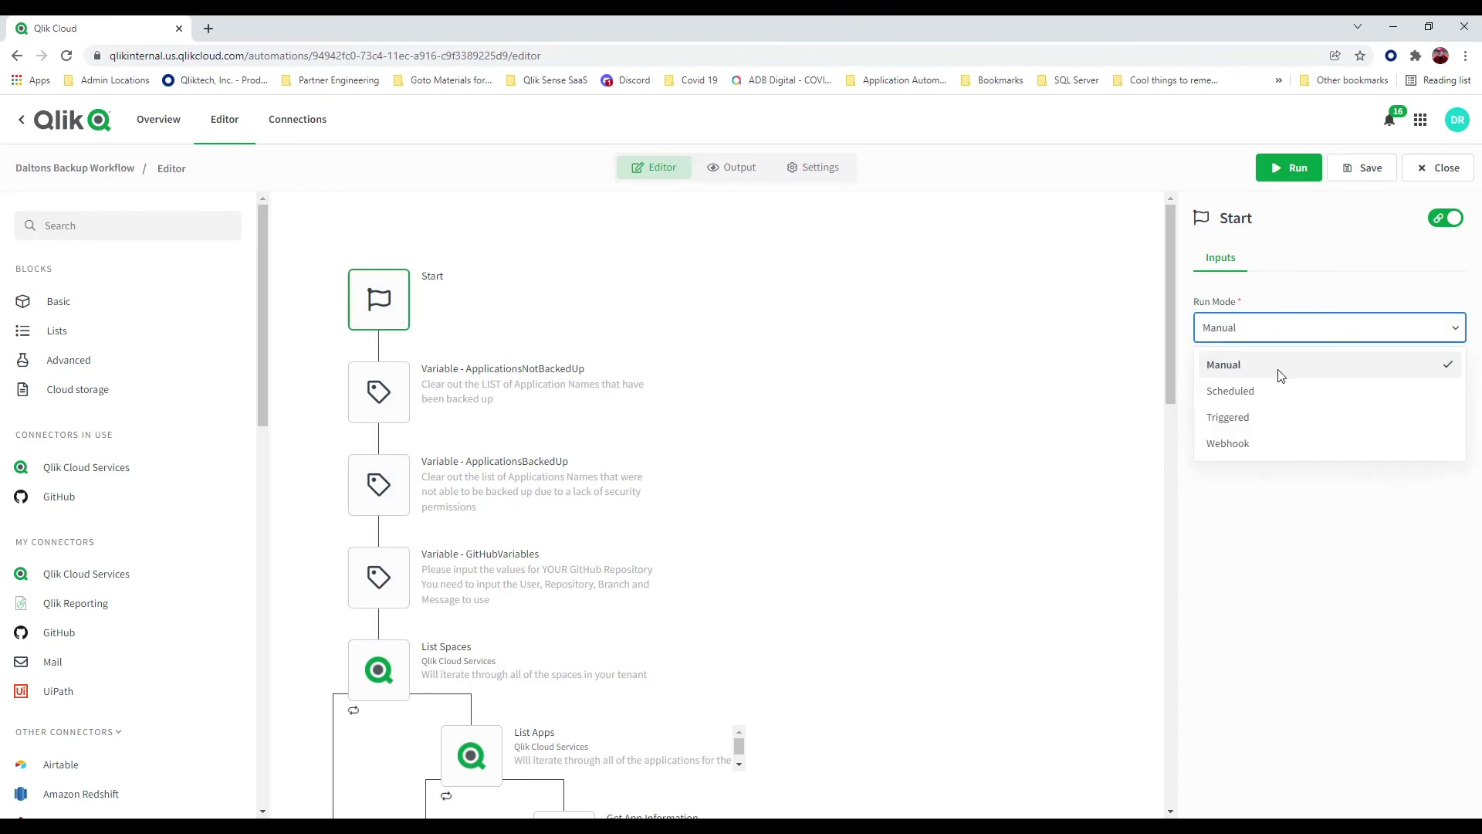
click(1100, 384)
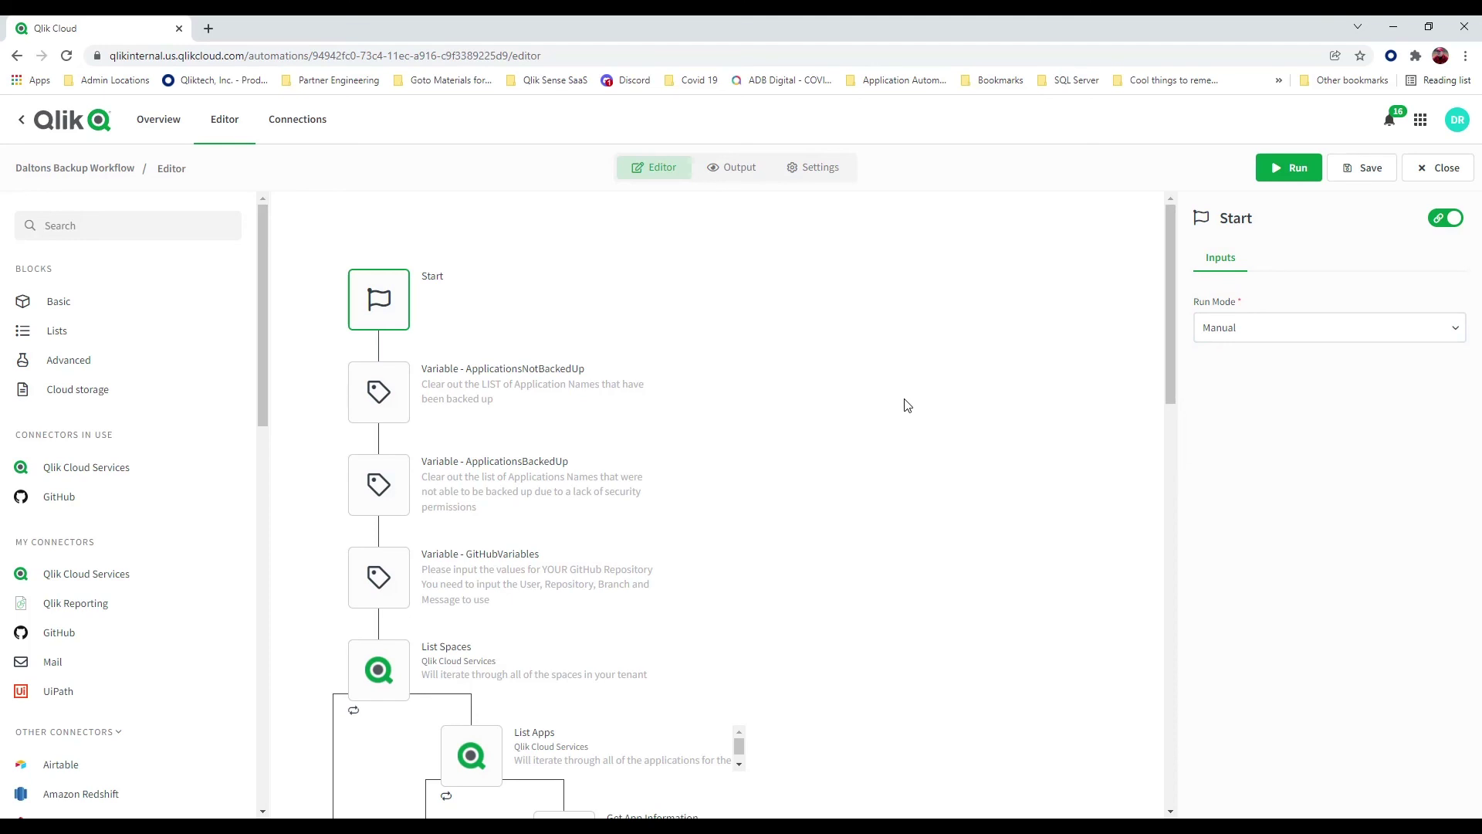
scroll(907, 405, down, 3)
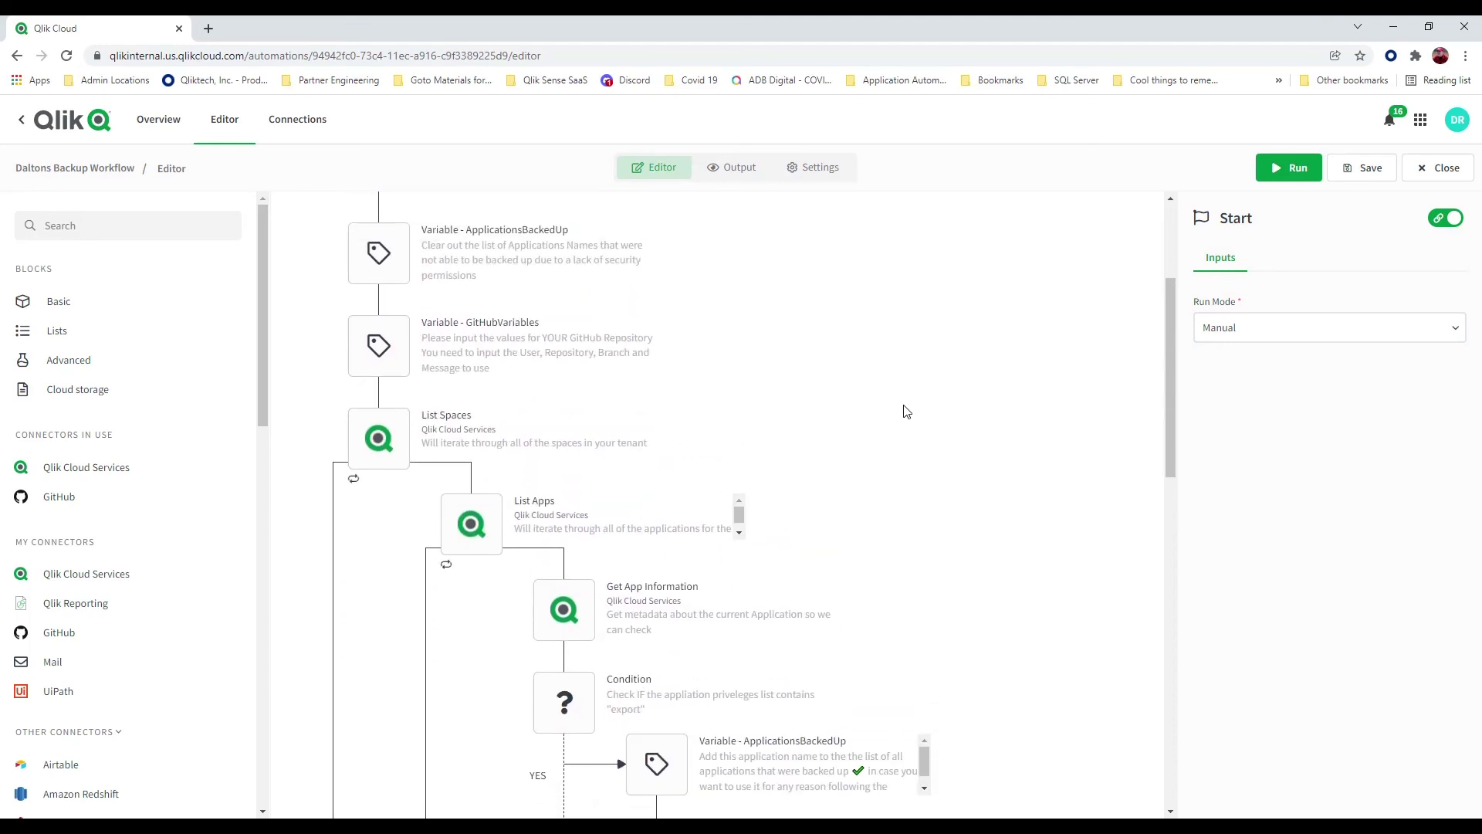
Step: Review the GitHubVariables block, the inputs and connection of Create Or Update File Content, and the ApplicationsNotBackedUp variable block
click(386, 361)
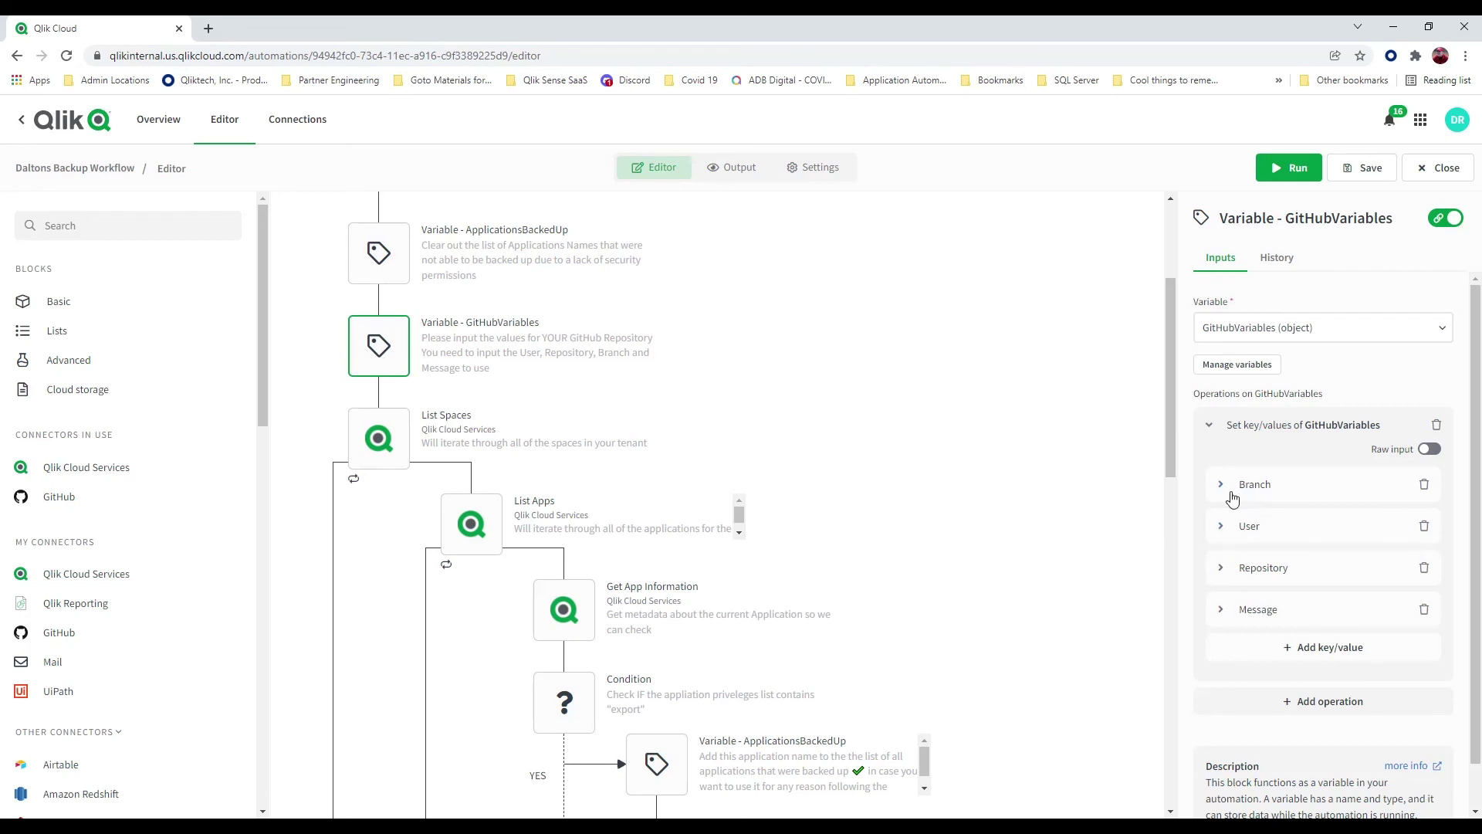
scroll(1016, 498, down, 4)
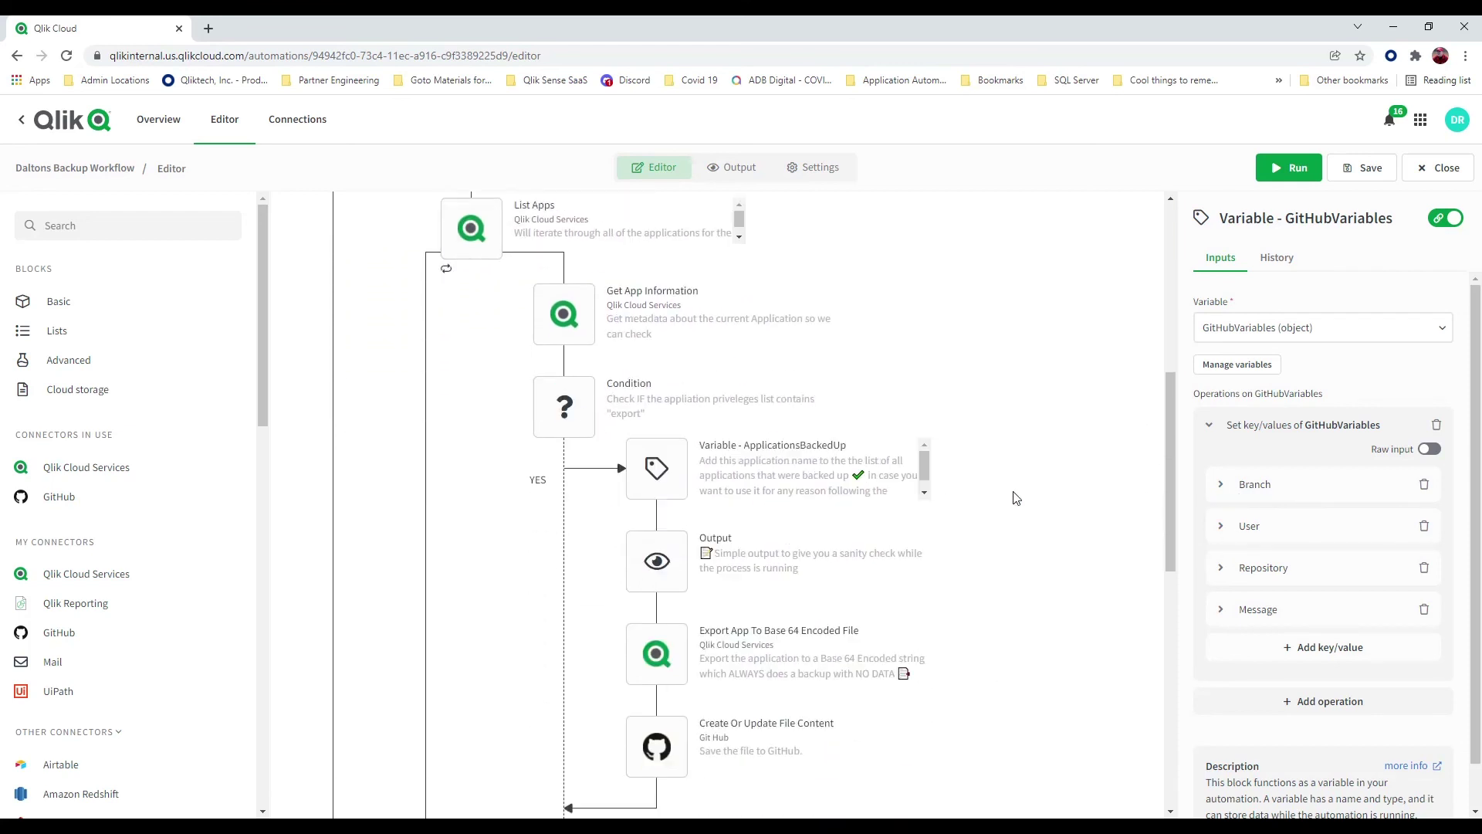
scroll(1016, 498, down, 2)
click(661, 583)
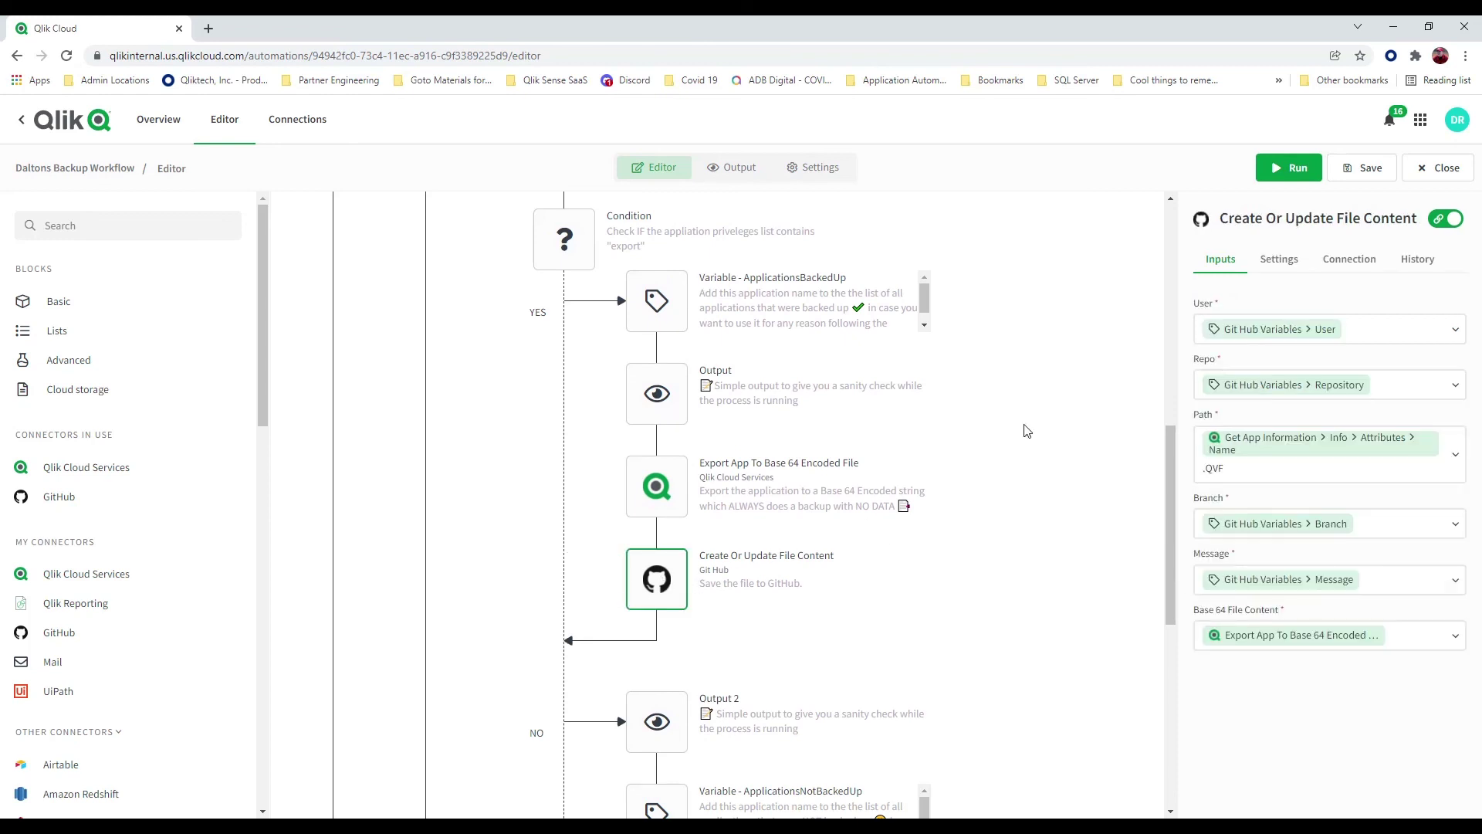
click(1349, 264)
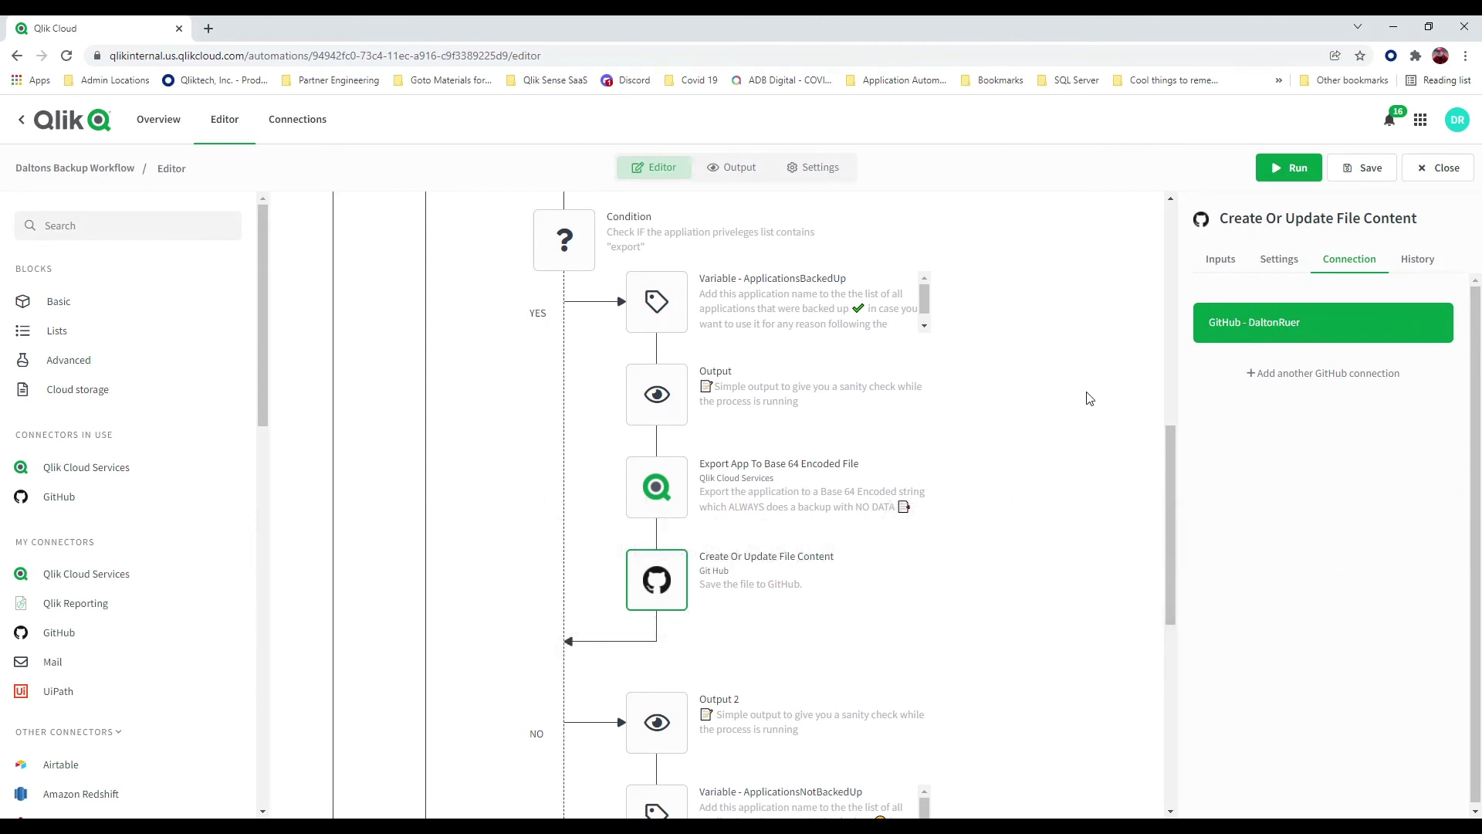
scroll(1090, 398, up, 3)
scroll(1090, 398, up, 6)
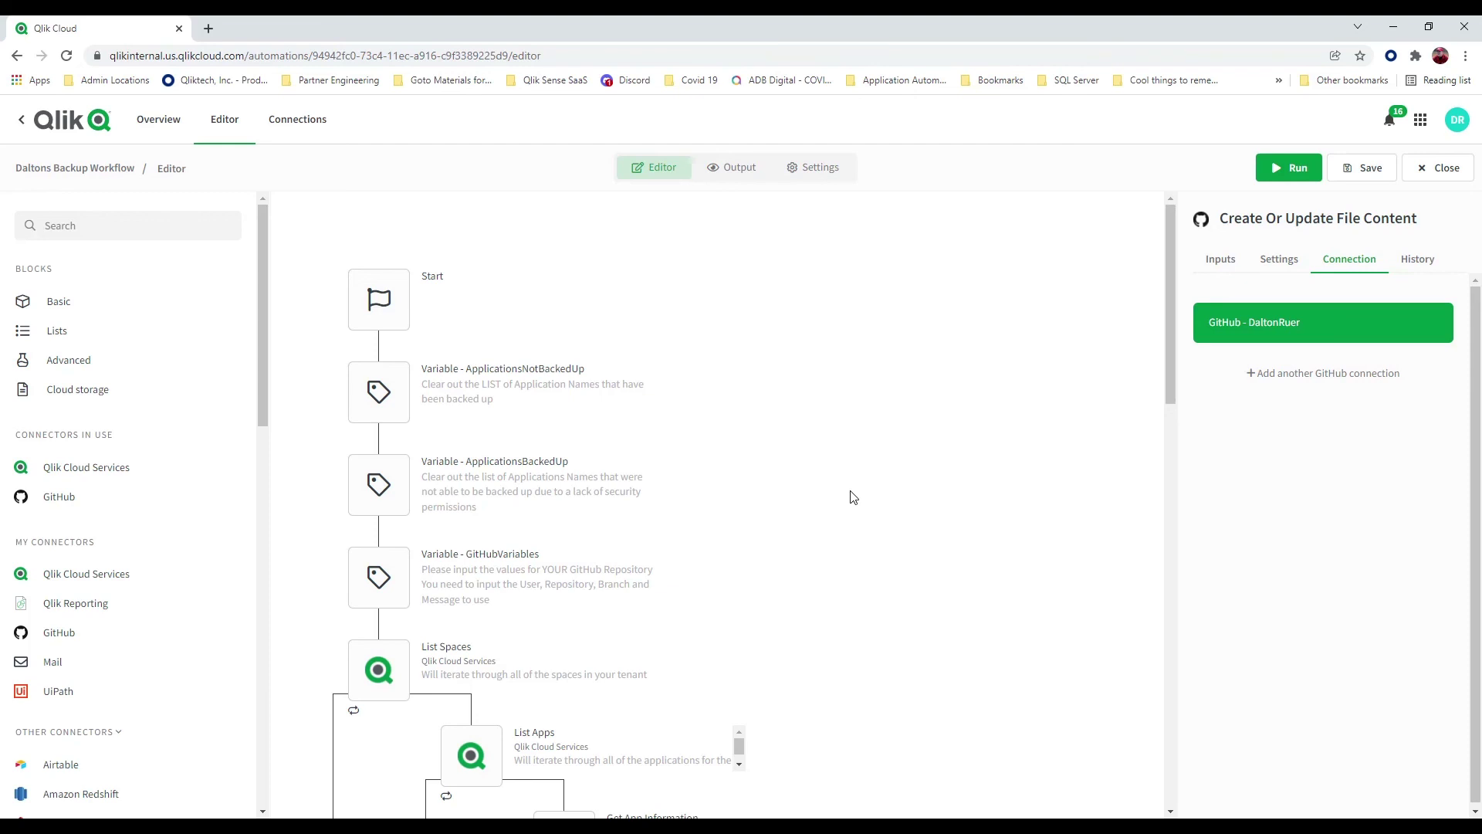
click(402, 405)
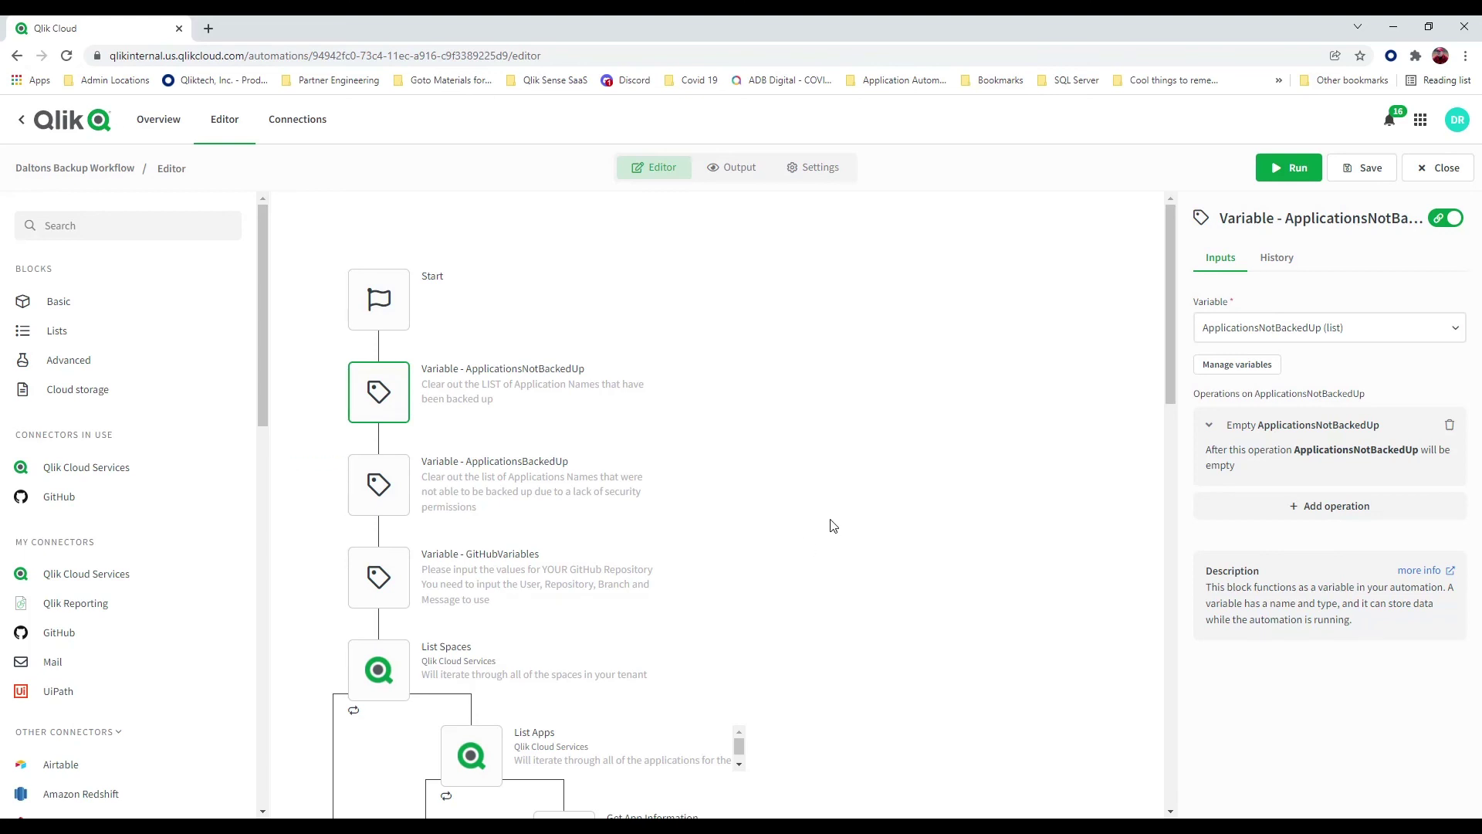
Step: Disable the Create Or Update File Content block and the Export App To Base 64 Encoded File block in the YES branch
scroll(833, 526, down, 15)
mouse_move(685, 530)
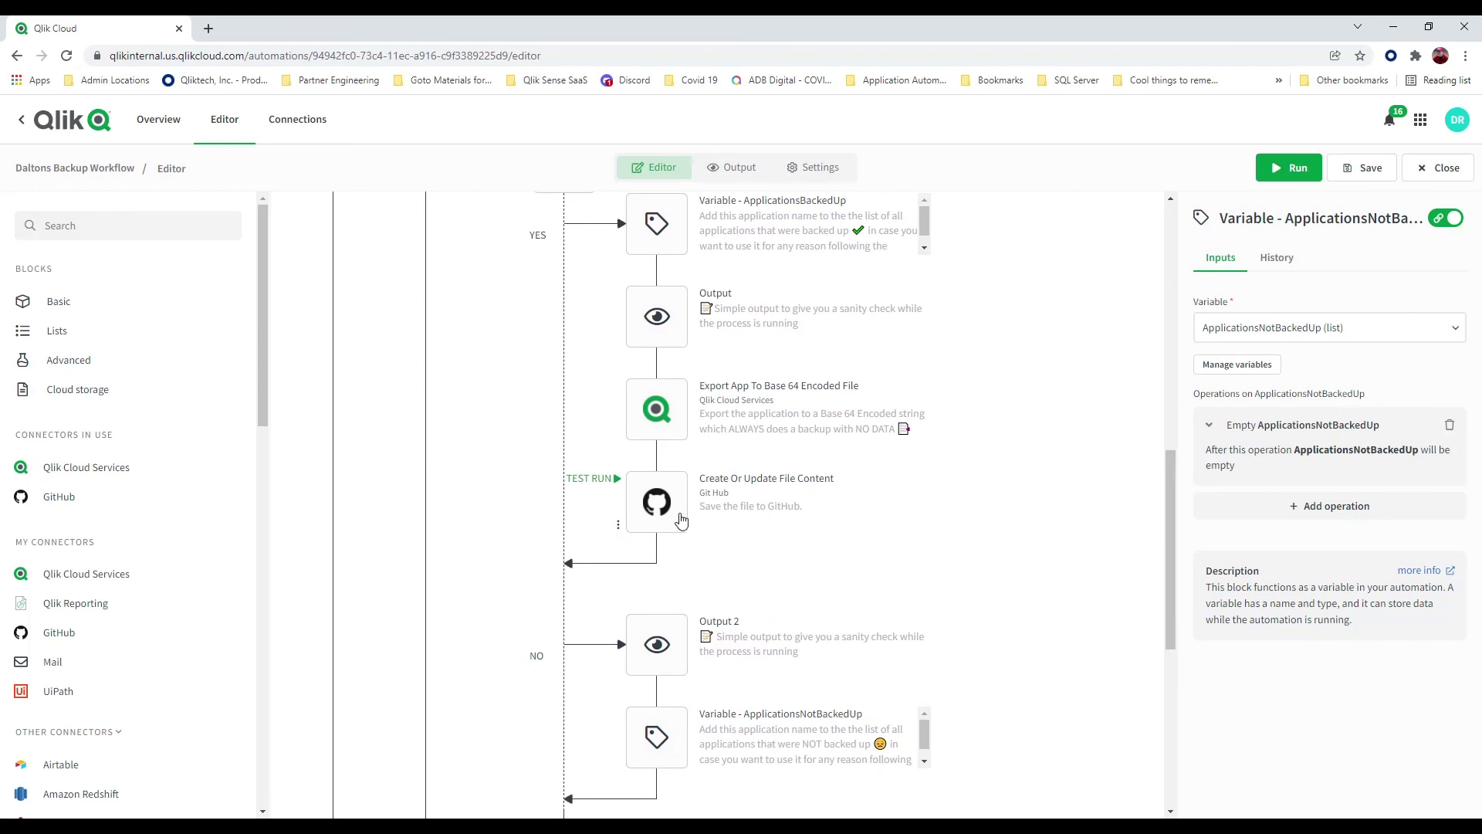
right_click(681, 522)
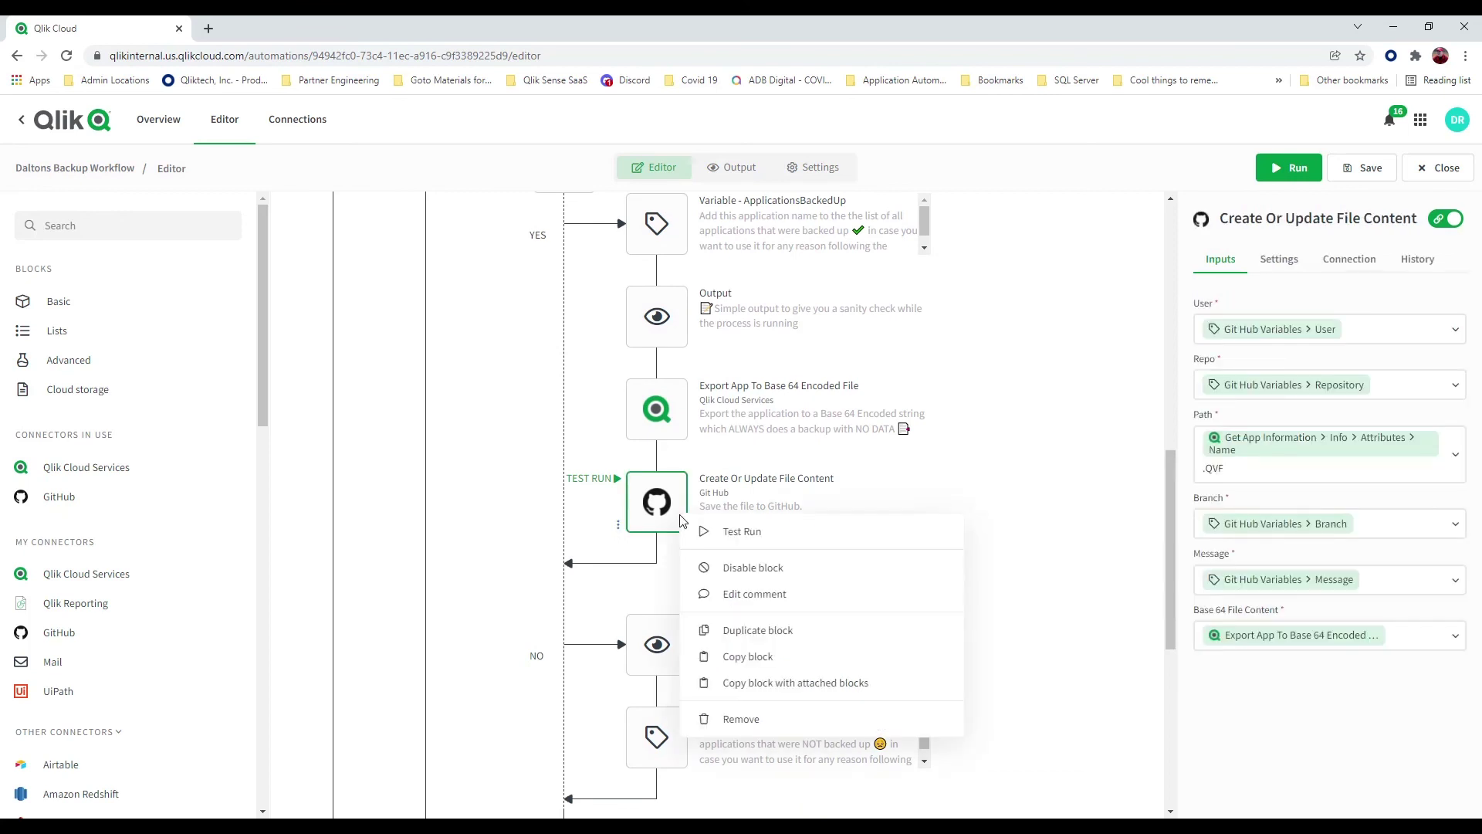
click(748, 571)
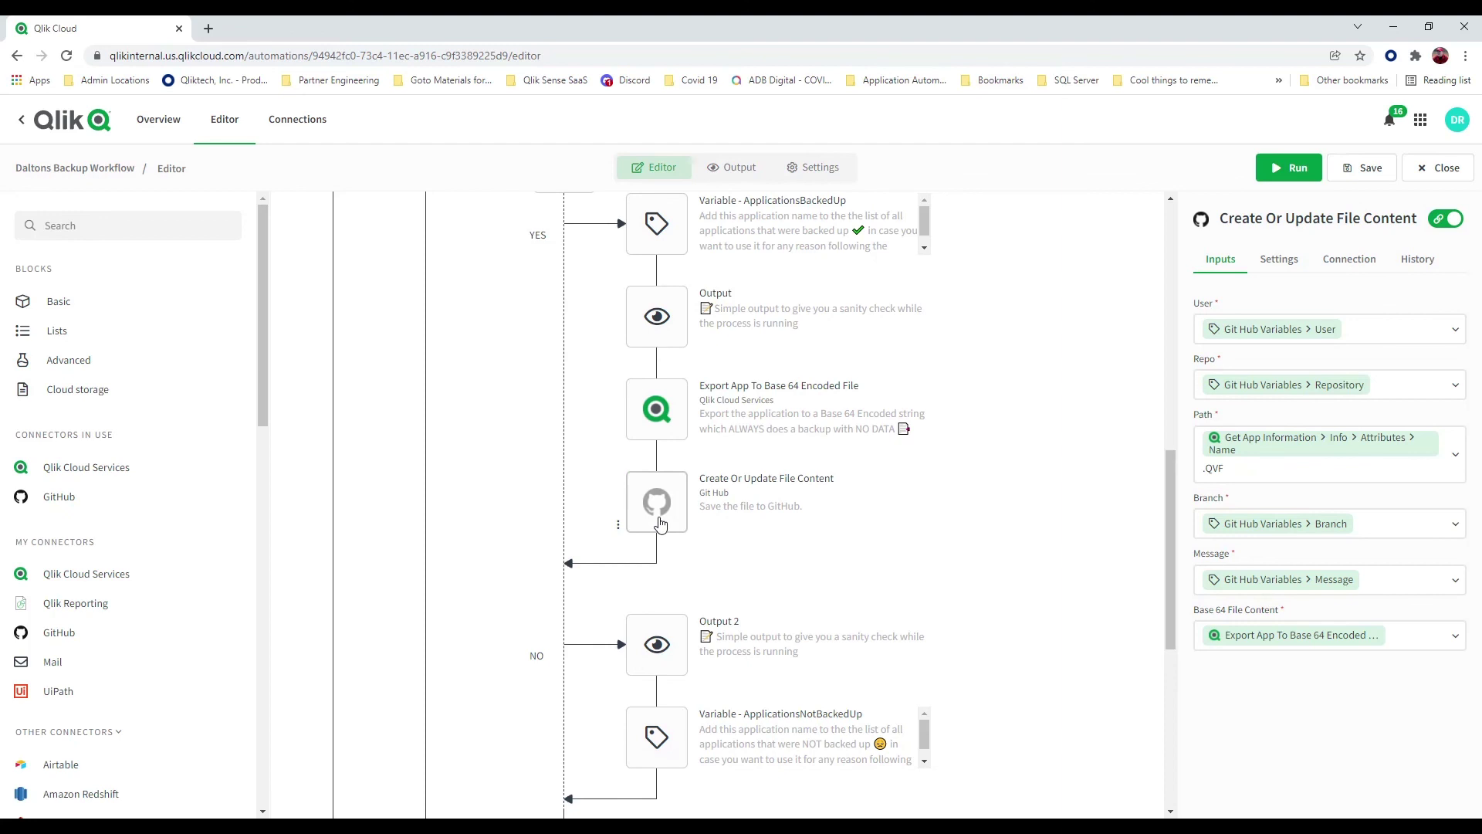
scroll(661, 523, up, 2)
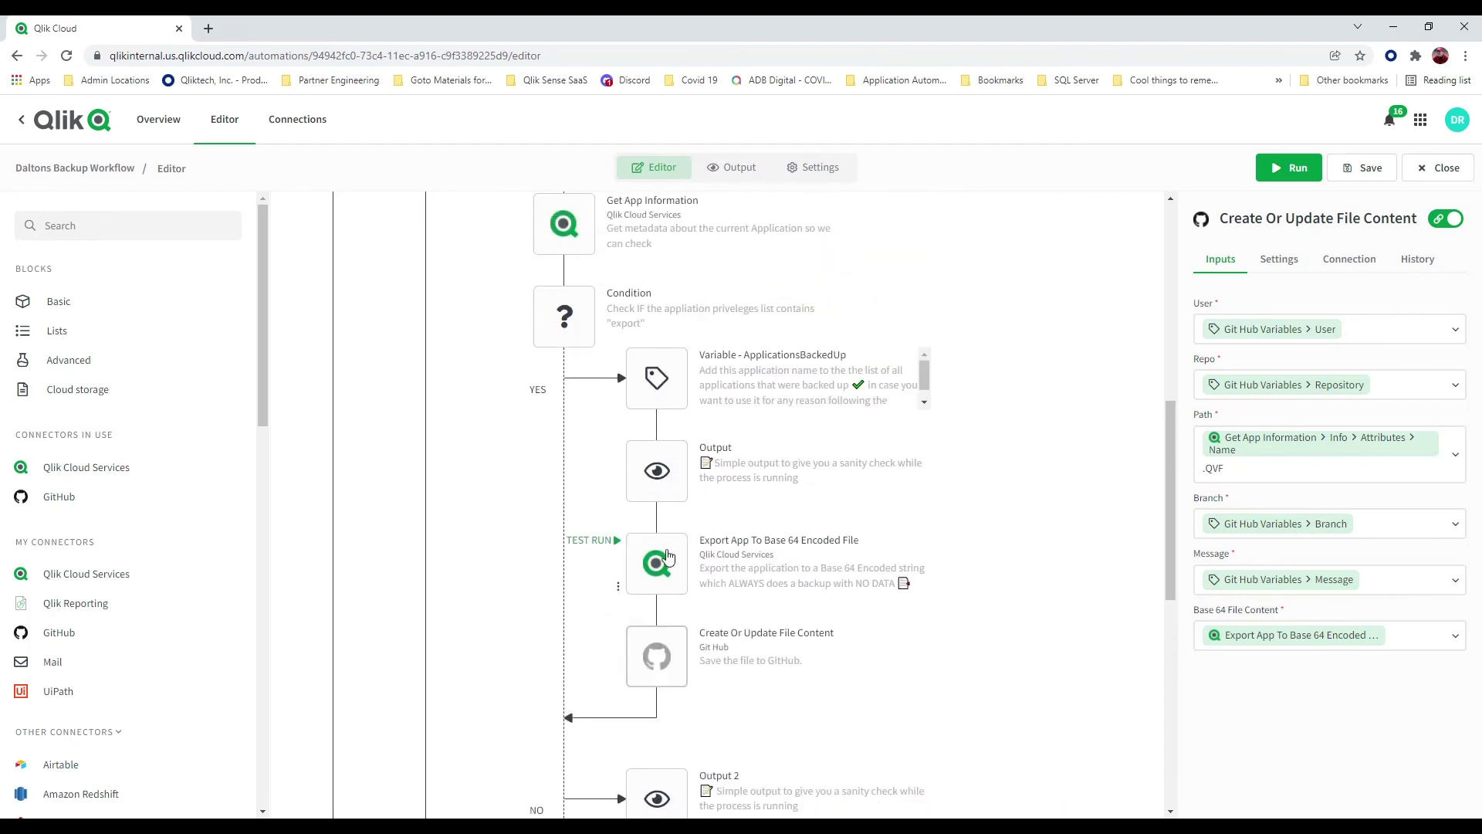
right_click(662, 554)
click(738, 604)
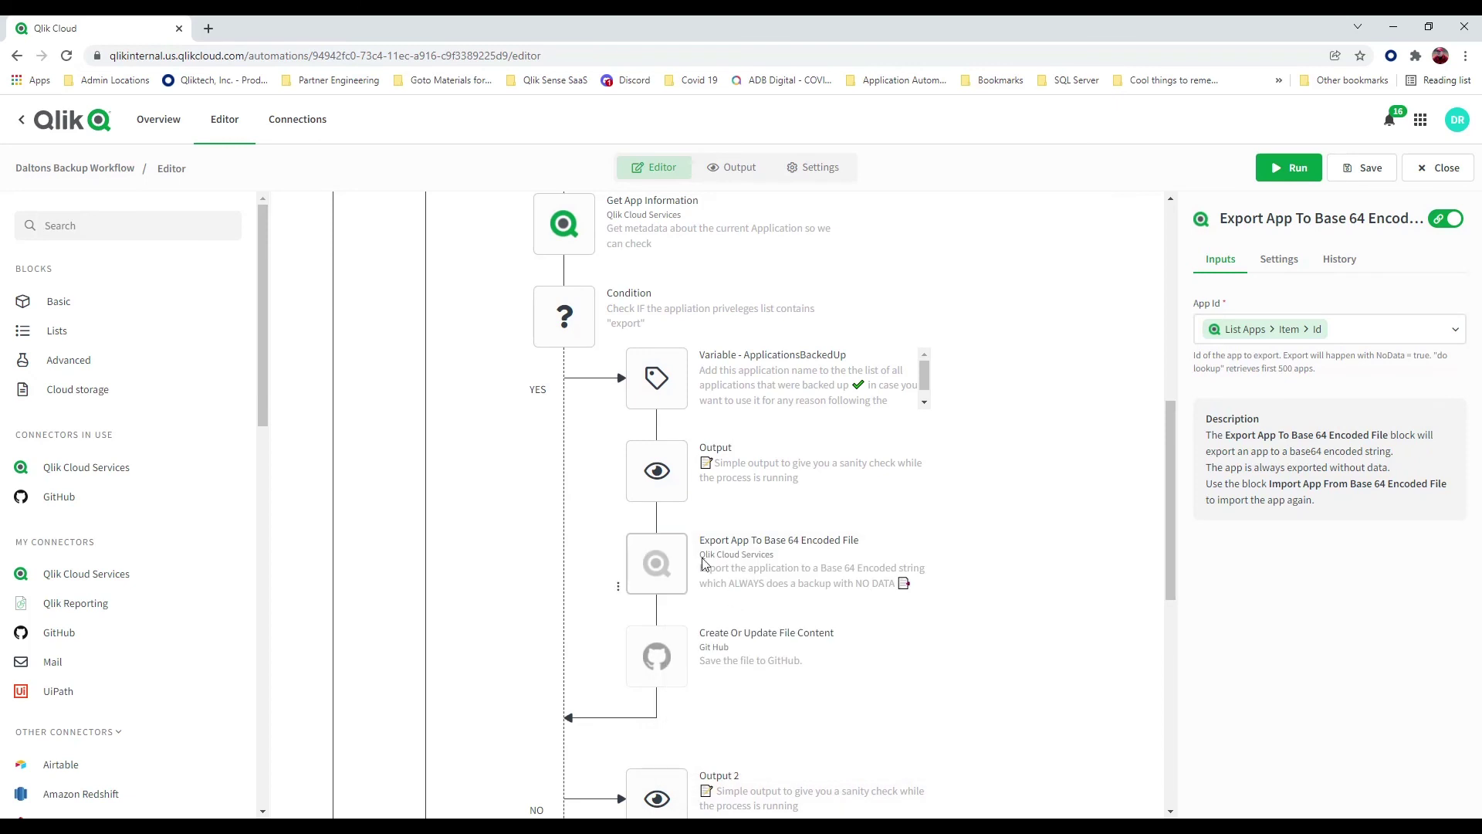
mouse_move(674, 496)
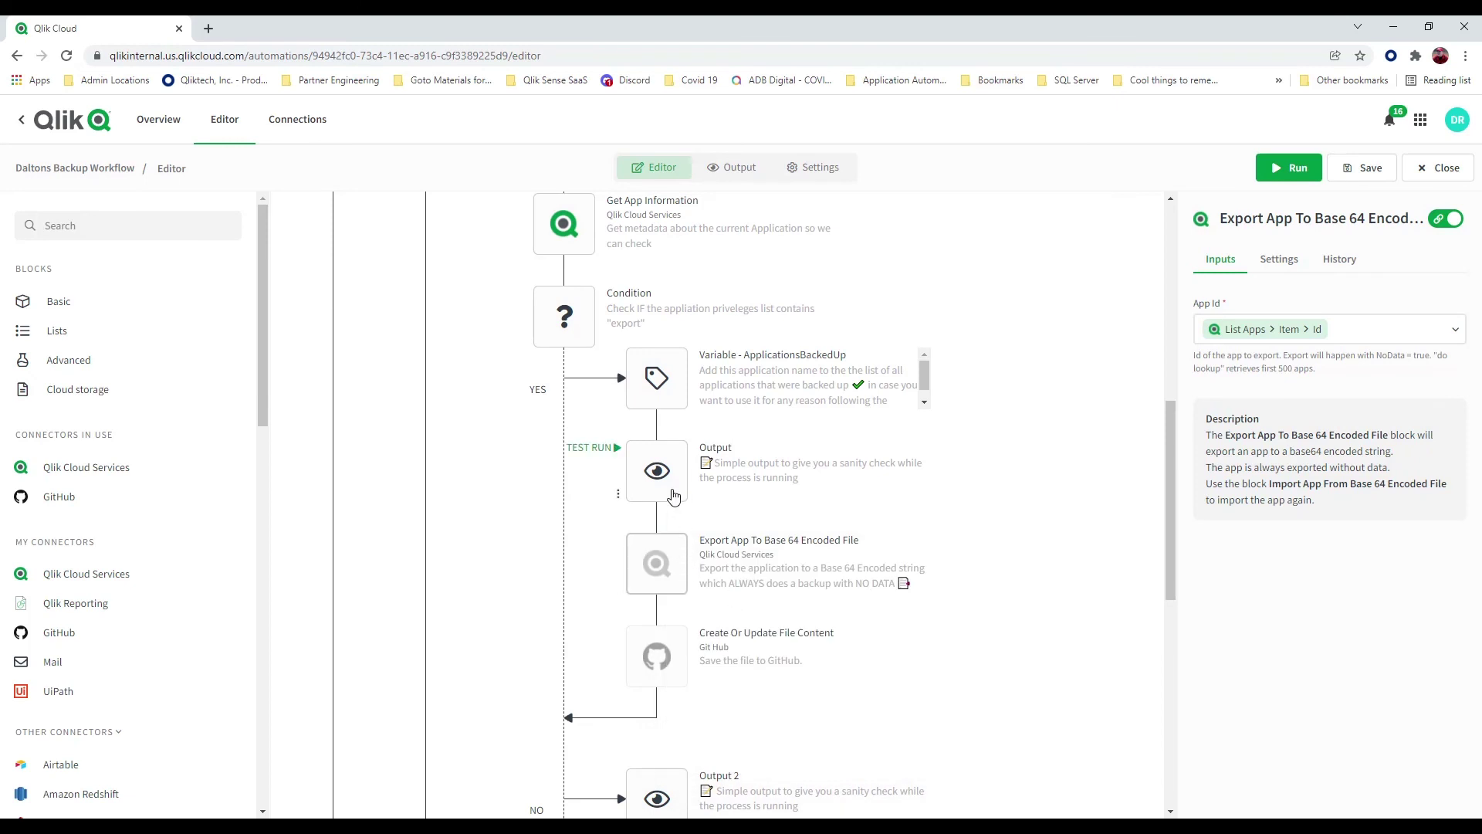